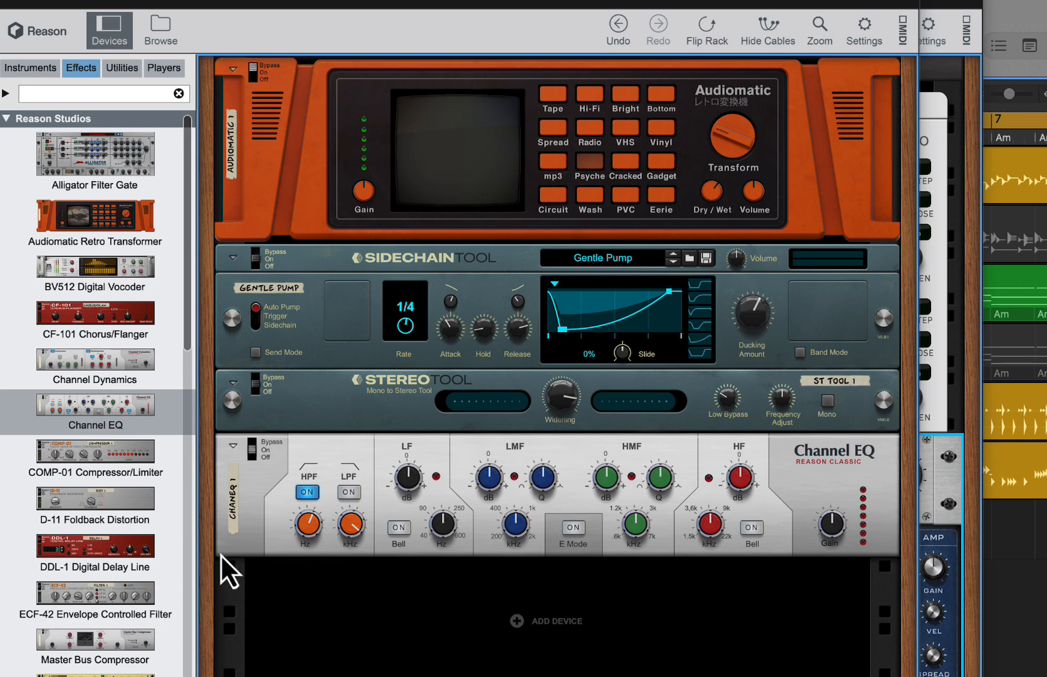
Step: Browse the rack's available instruments, effects, utilities and players, and view the Polytone synthesizer among the loaded devices
click(30, 68)
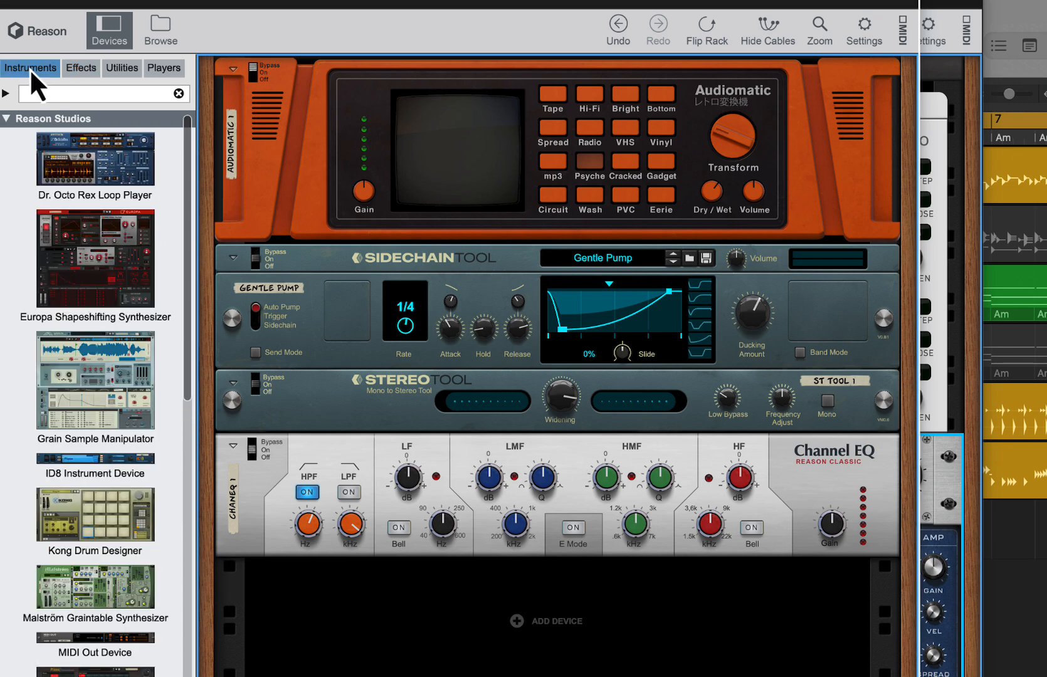
drag(190, 175, 204, 516)
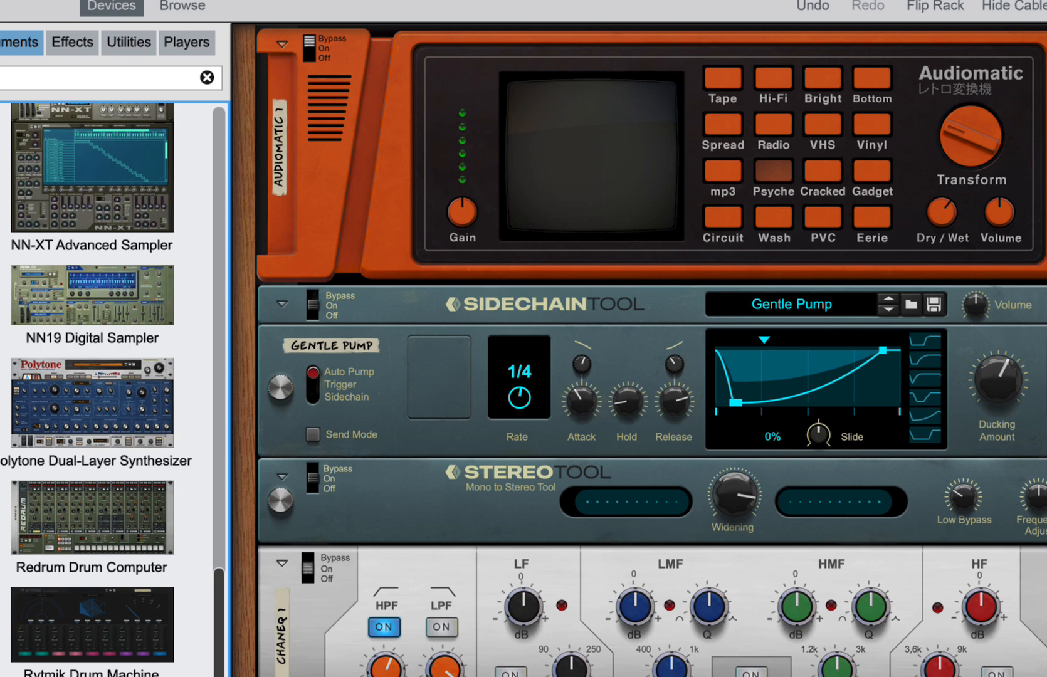
drag(220, 671, 205, 168)
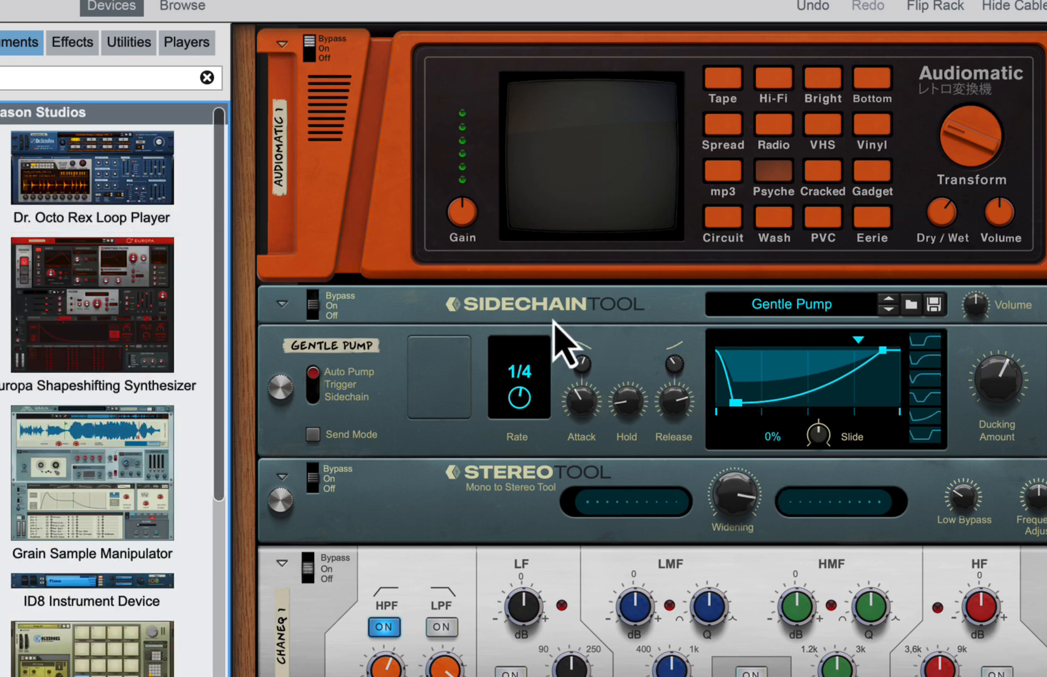
scroll(815, 653, up, 10)
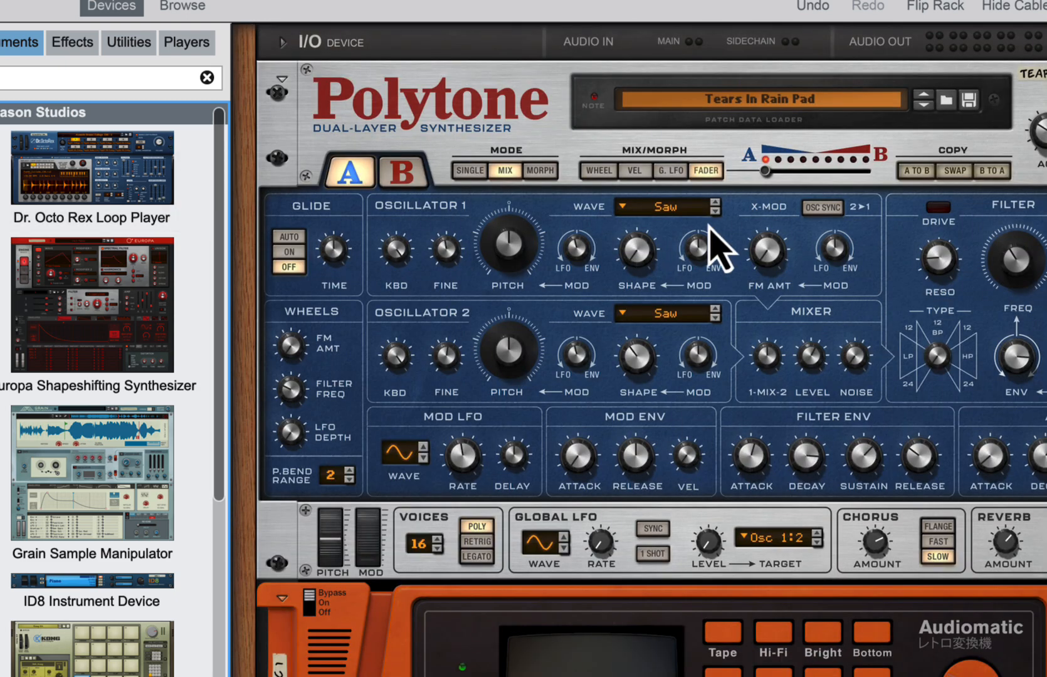
click(73, 45)
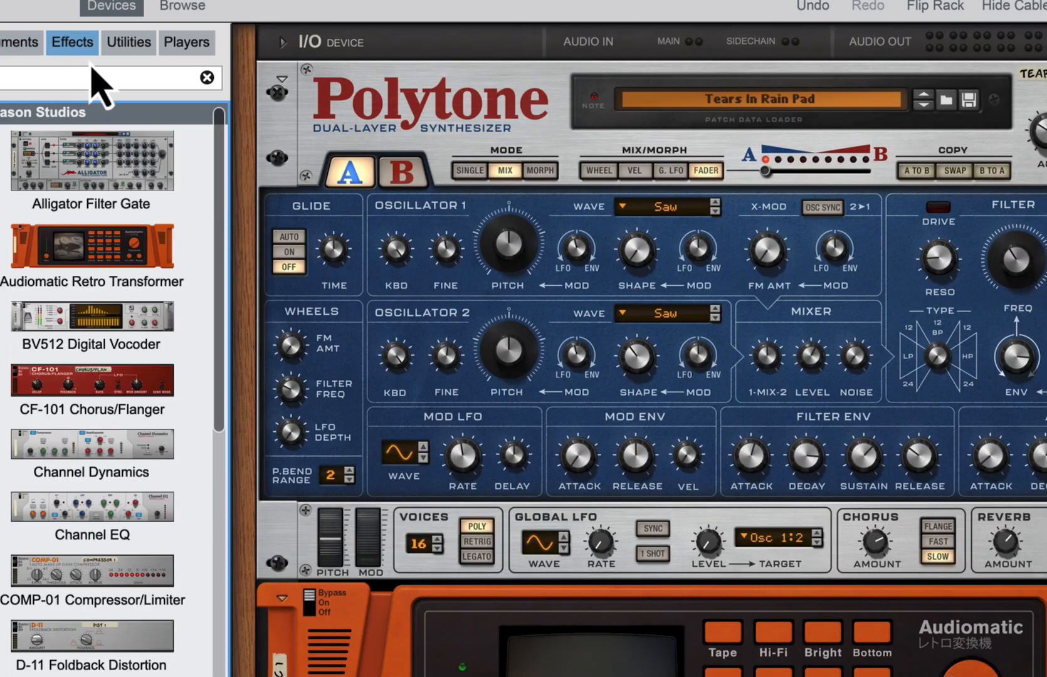
click(22, 44)
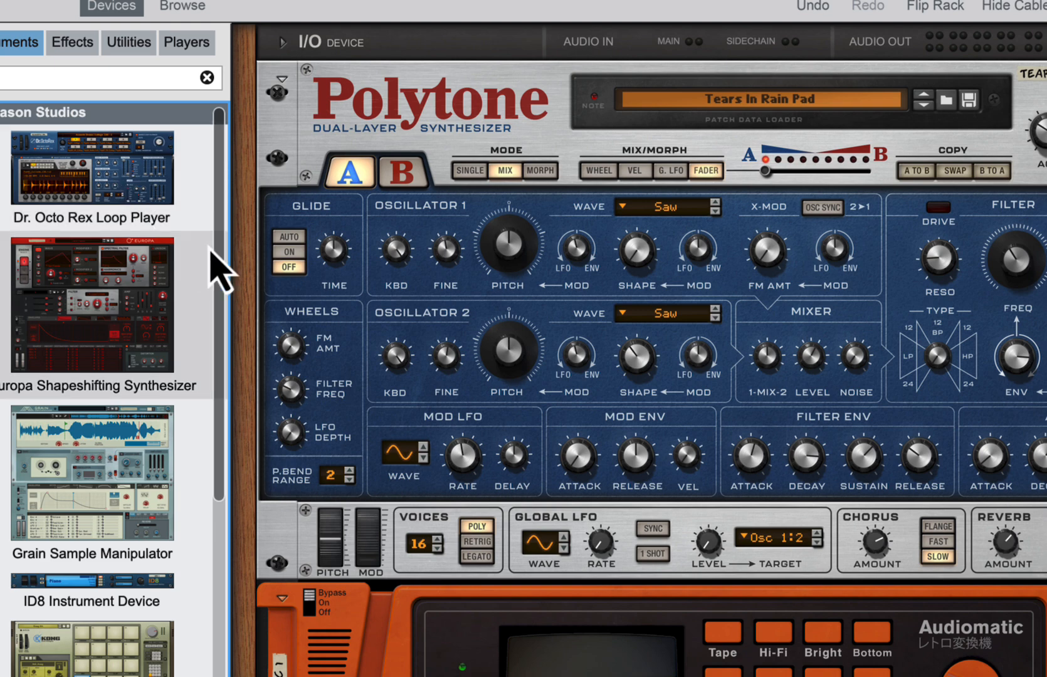
drag(218, 250, 188, 151)
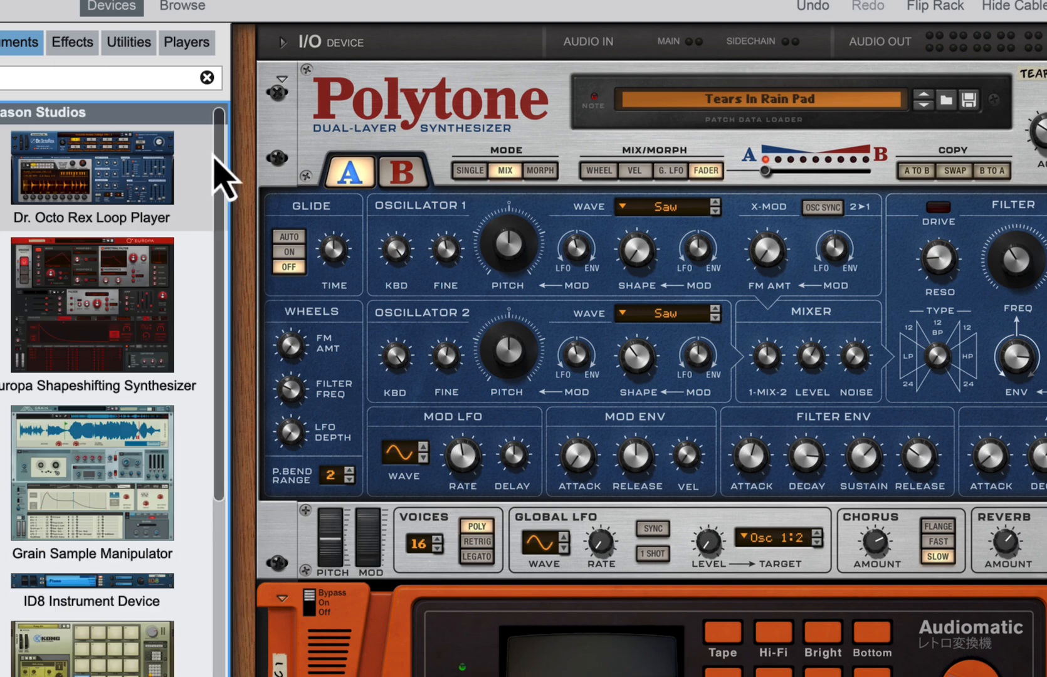
click(94, 45)
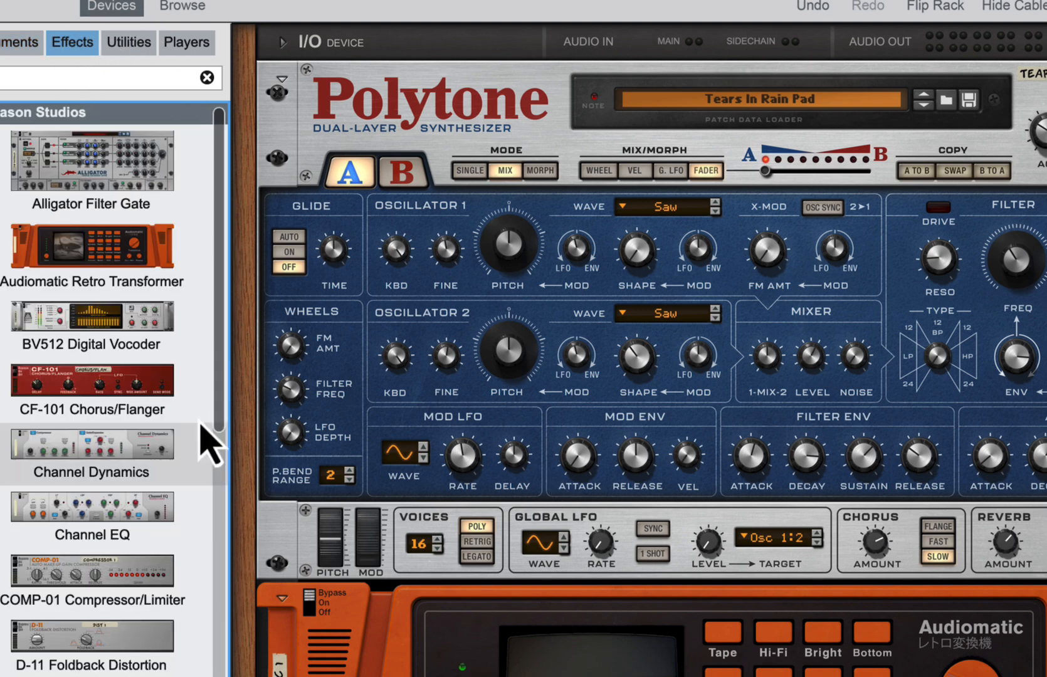
click(127, 50)
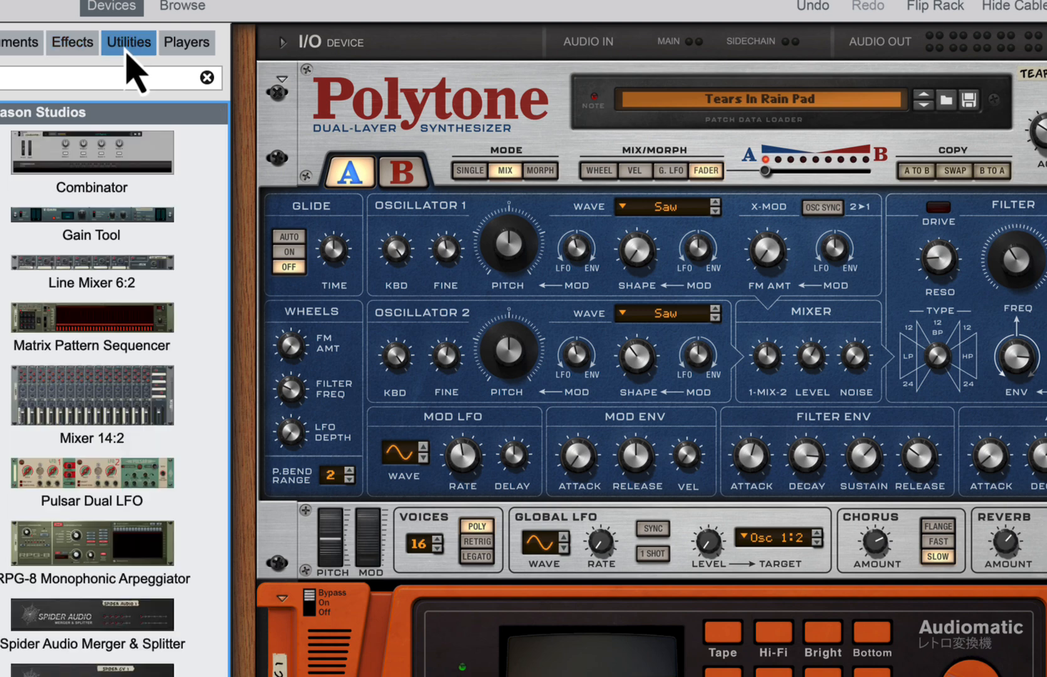
click(183, 49)
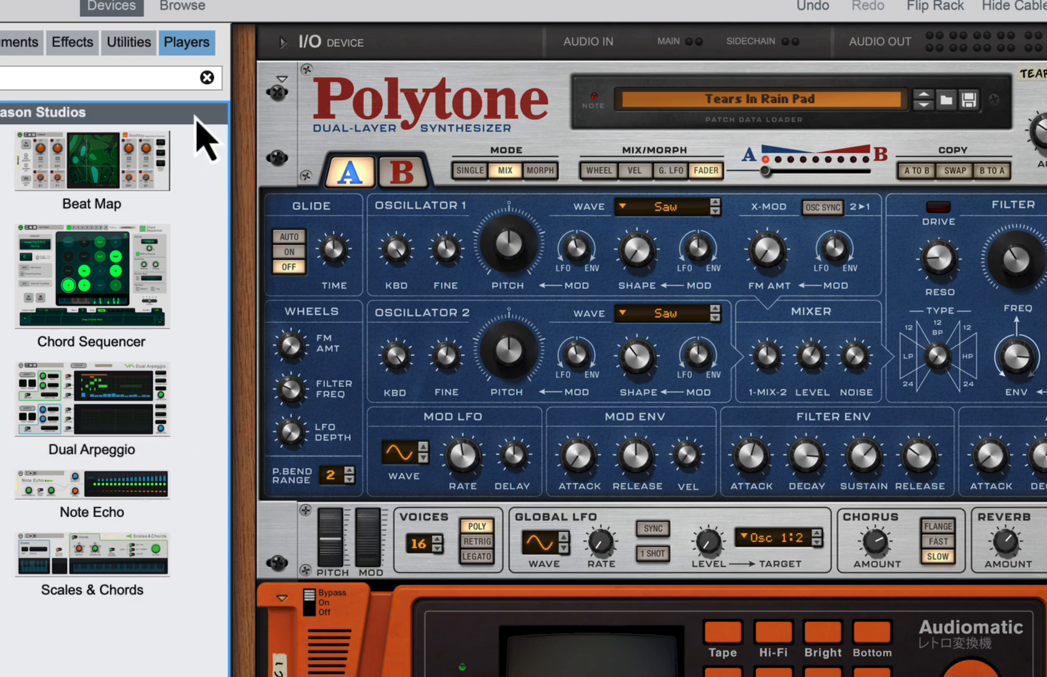
click(71, 42)
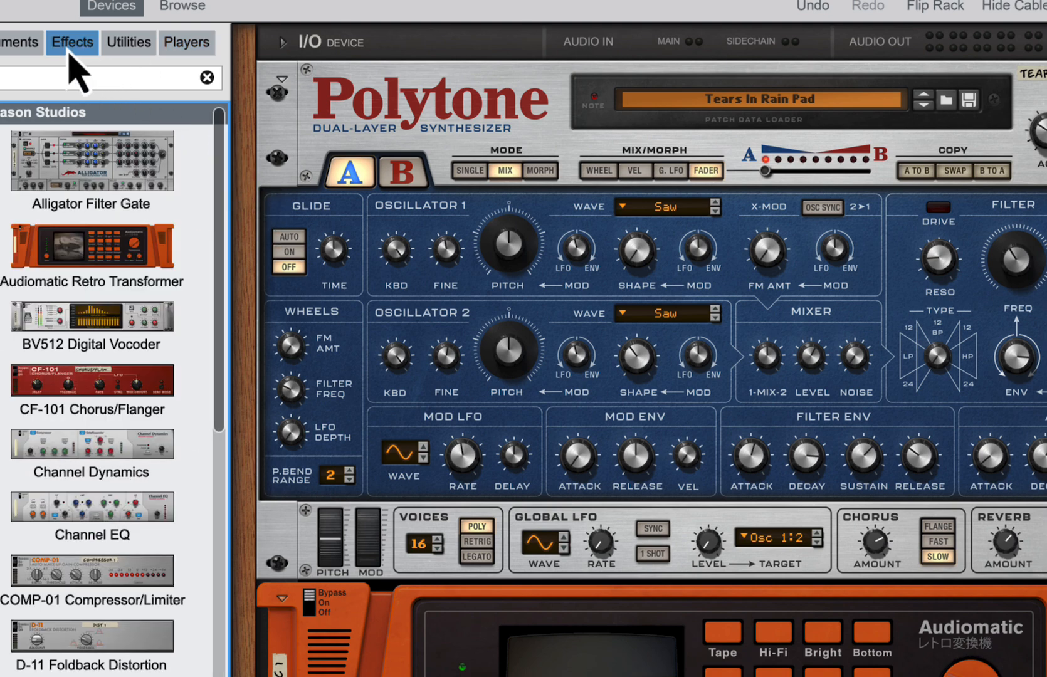
scroll(216, 187, down, 1)
scroll(230, 192, up, 1)
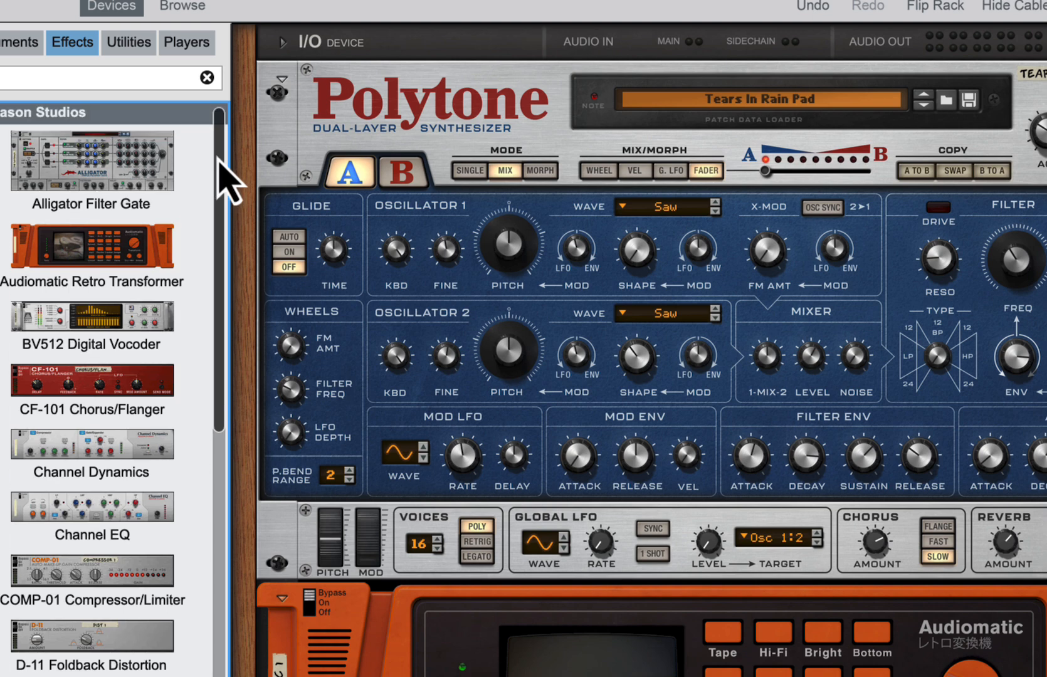
drag(219, 160, 234, 105)
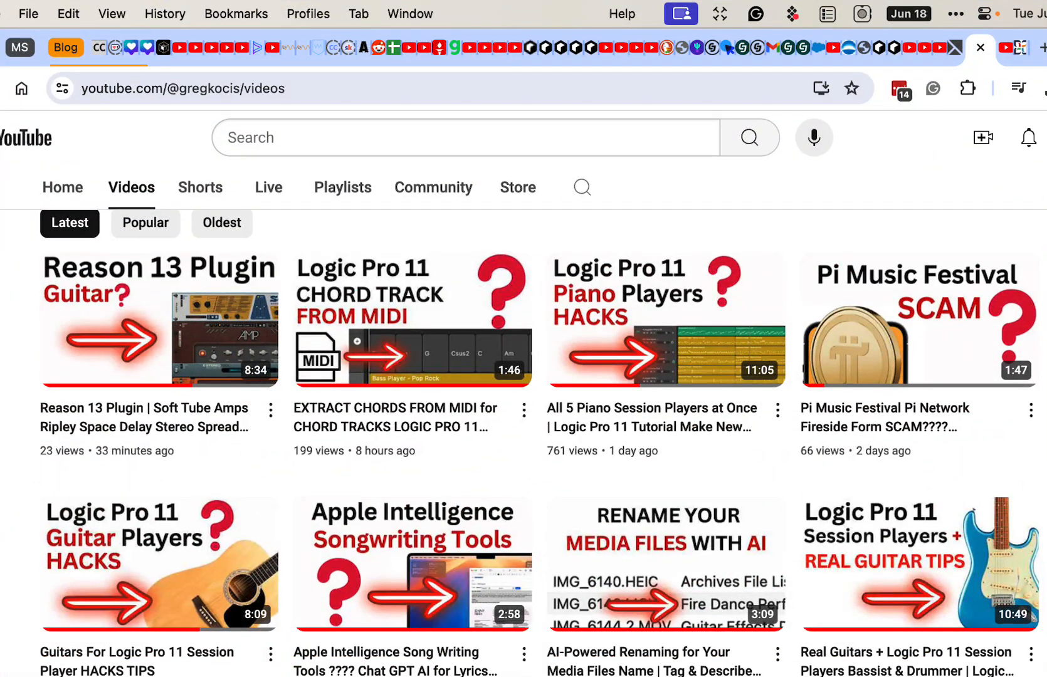
Step: Switch to the YouTube channel in the web browser and look through its latest videos
scroll(540, 443, down, 1)
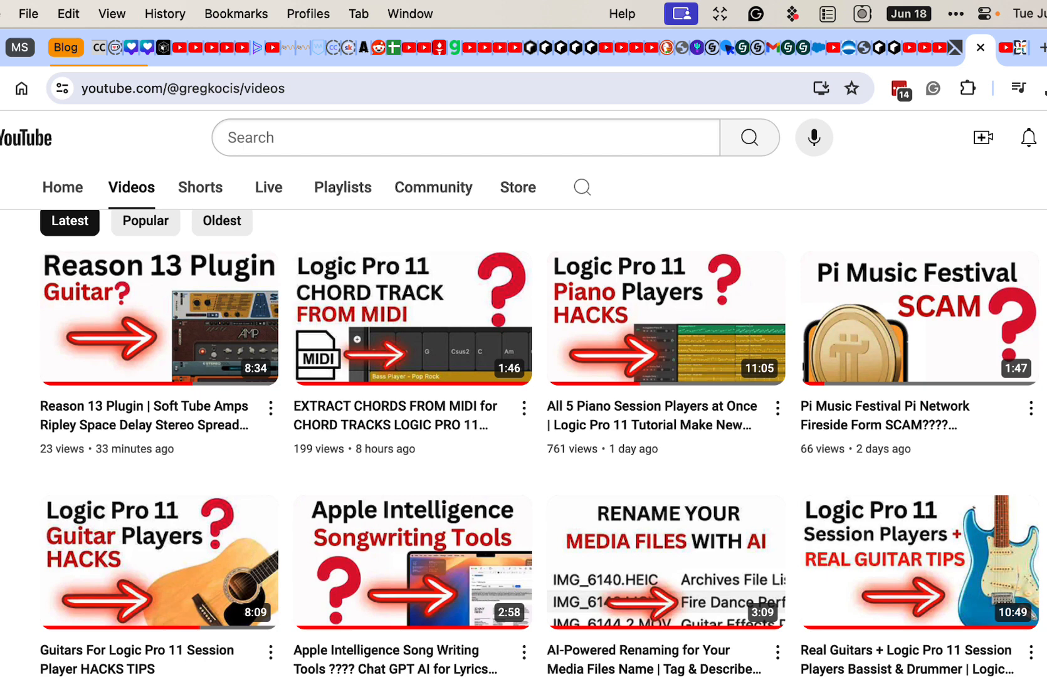
scroll(539, 443, down, 5)
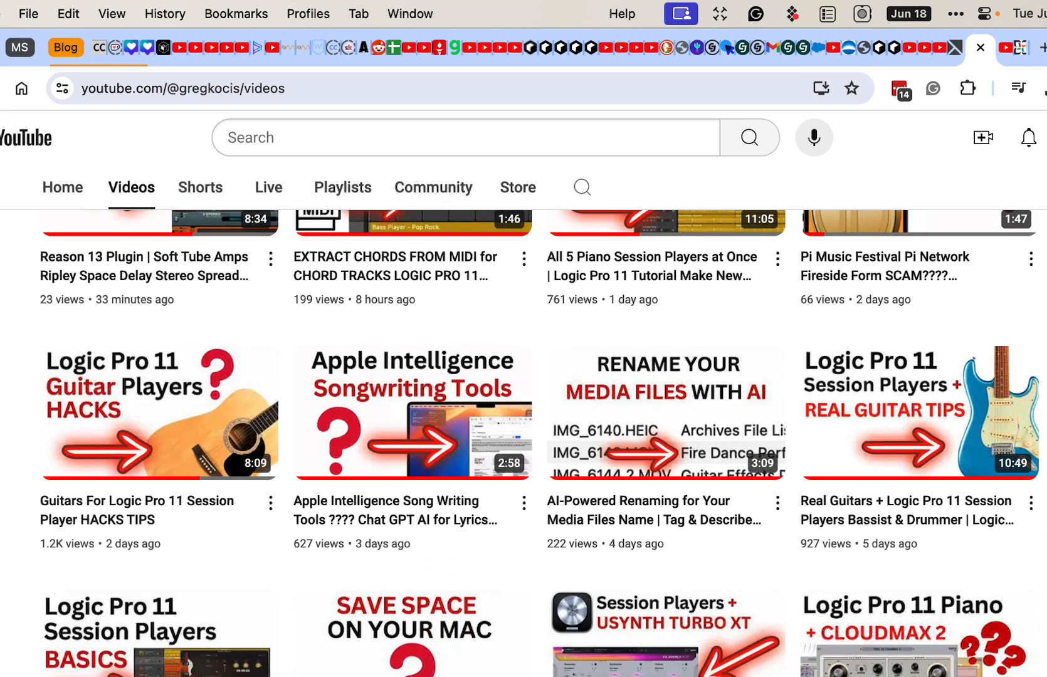
scroll(539, 443, down, 5)
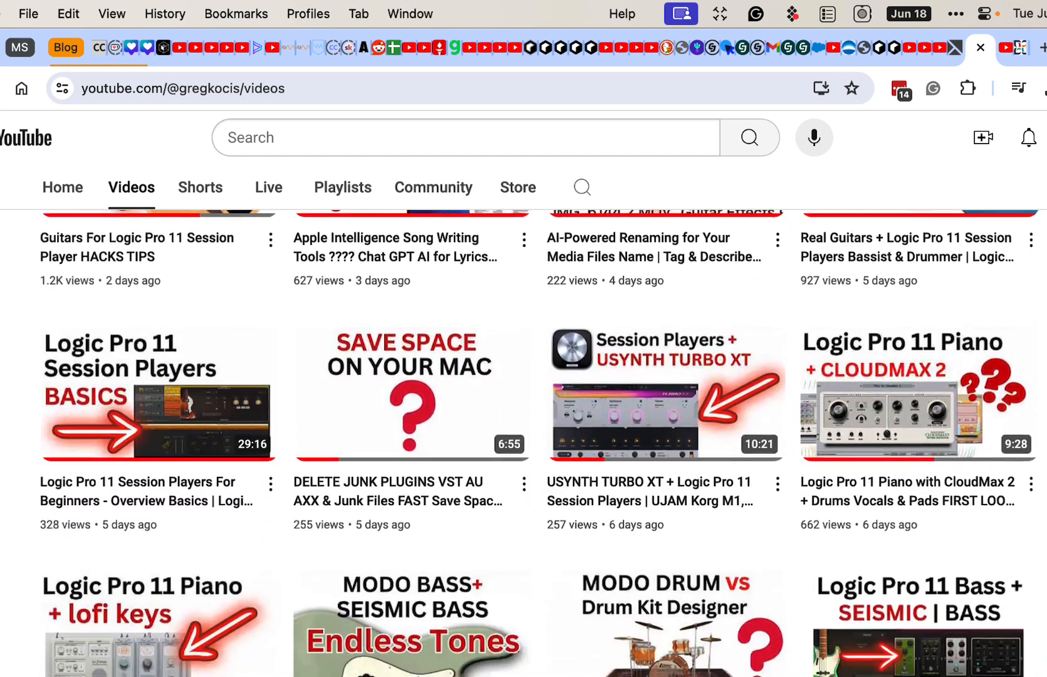
scroll(540, 443, down, 4)
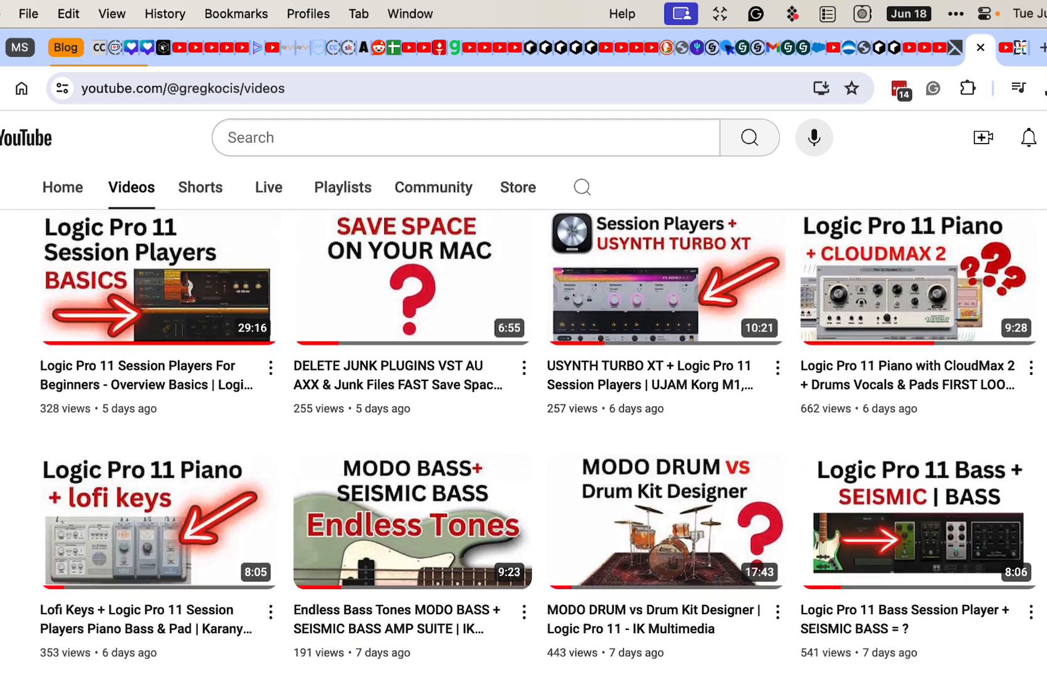
scroll(539, 443, down, 3)
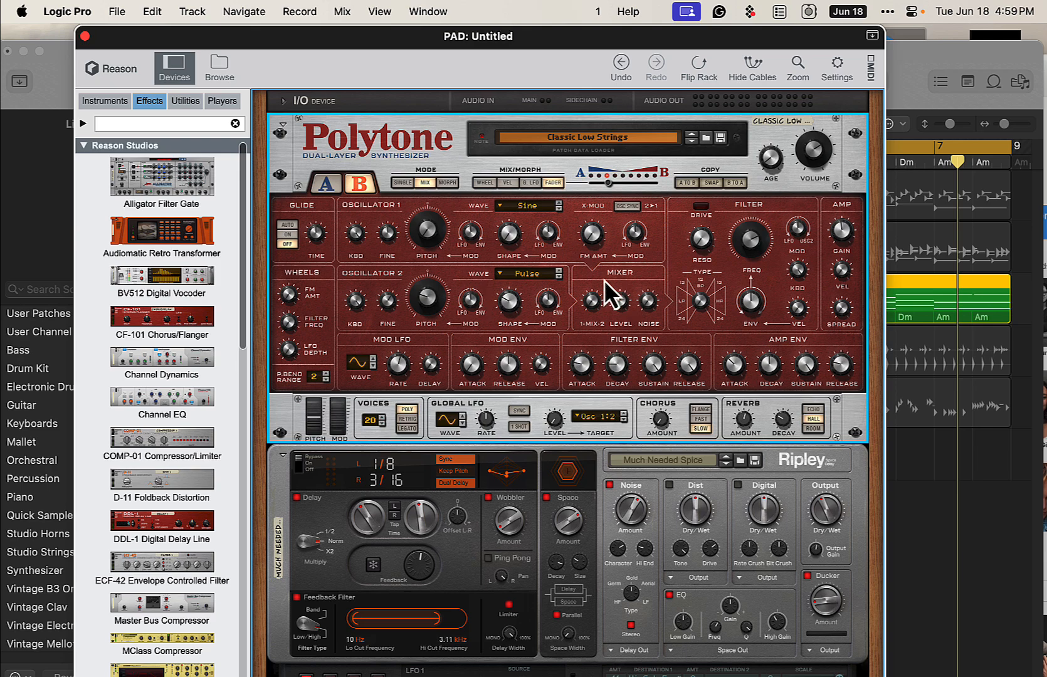
drag(624, 51, 696, 439)
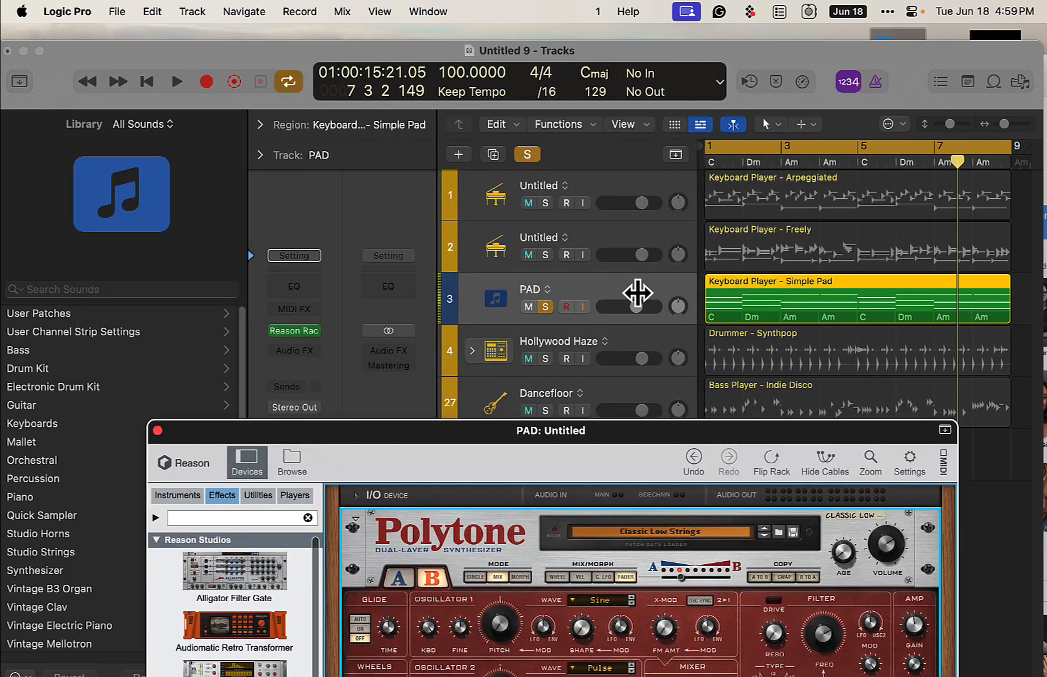
click(458, 154)
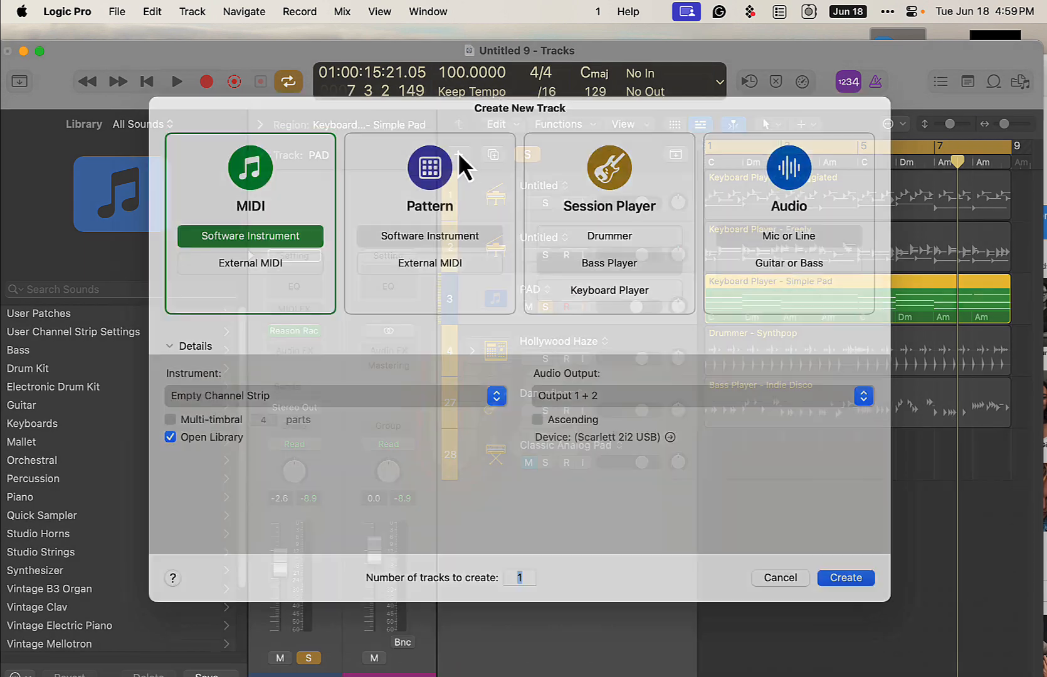
click(627, 305)
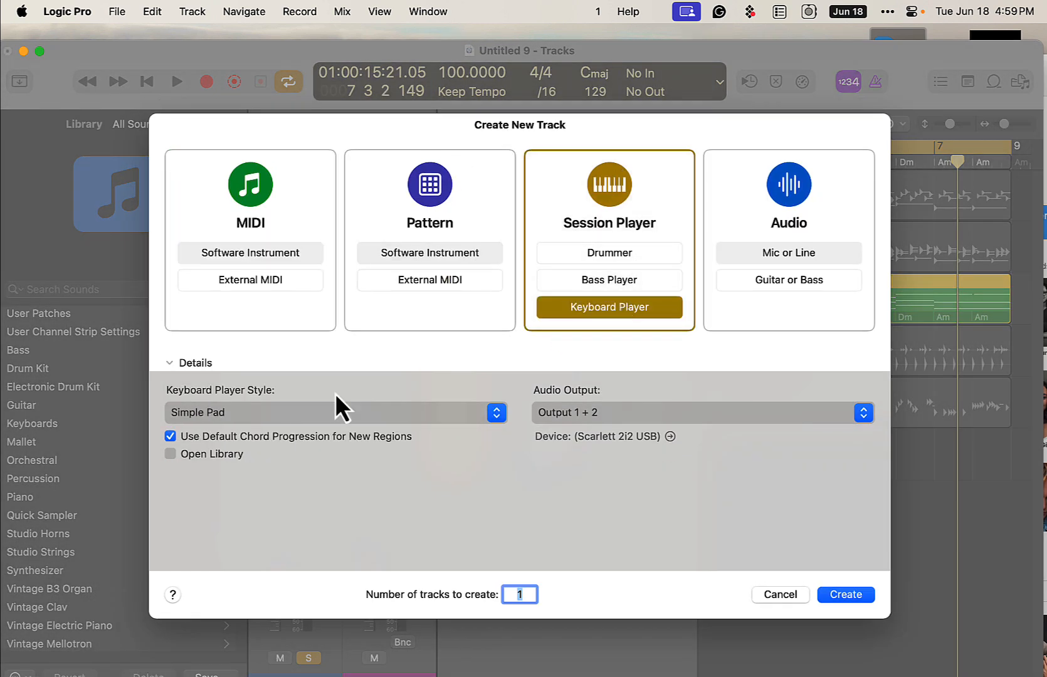
click(334, 411)
click(660, 471)
click(816, 592)
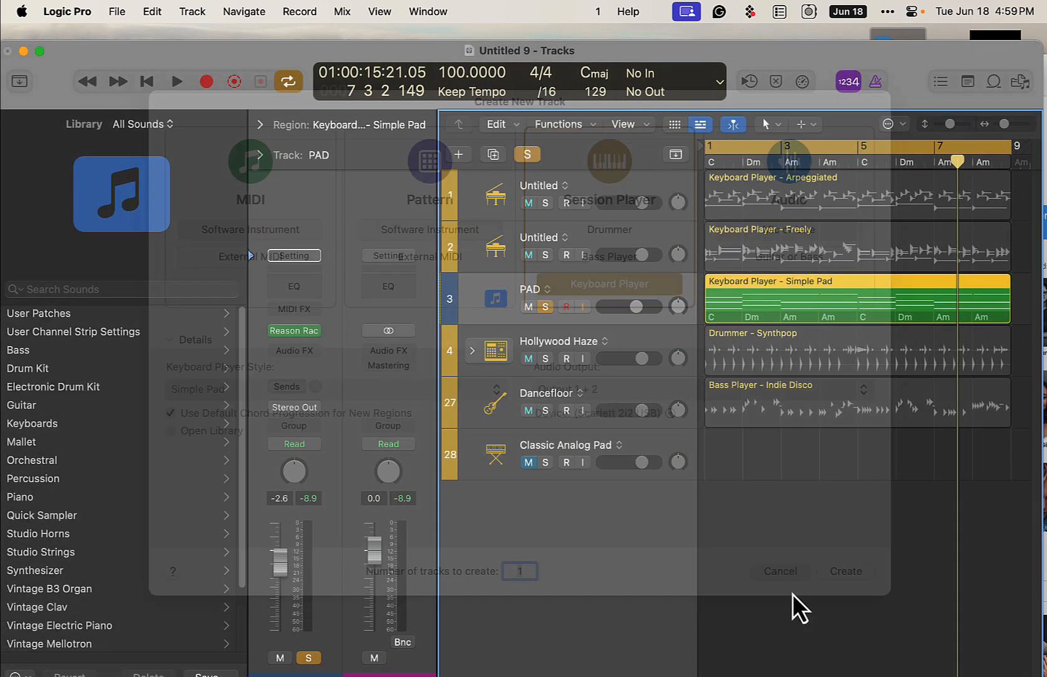
drag(633, 440, 637, 430)
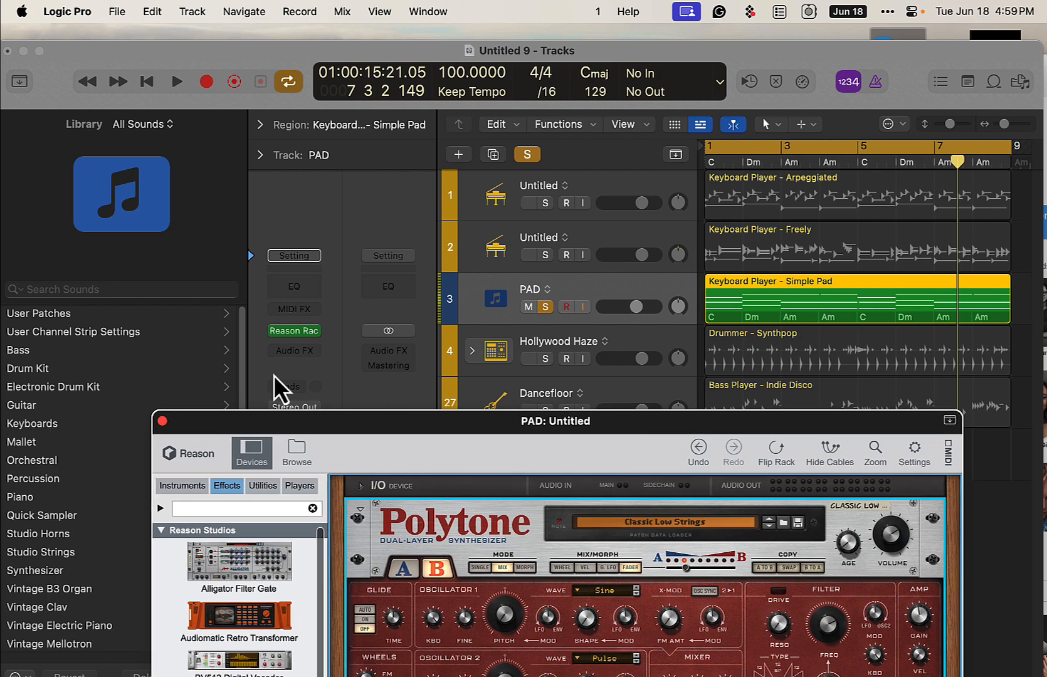
drag(317, 421, 577, 183)
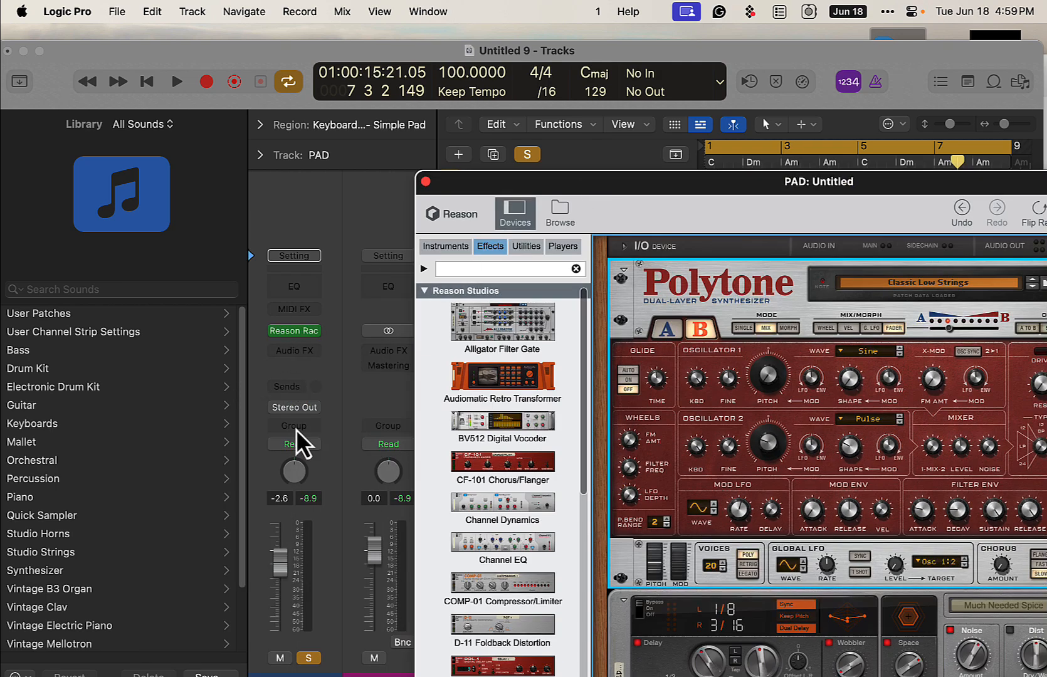
drag(690, 182, 347, 11)
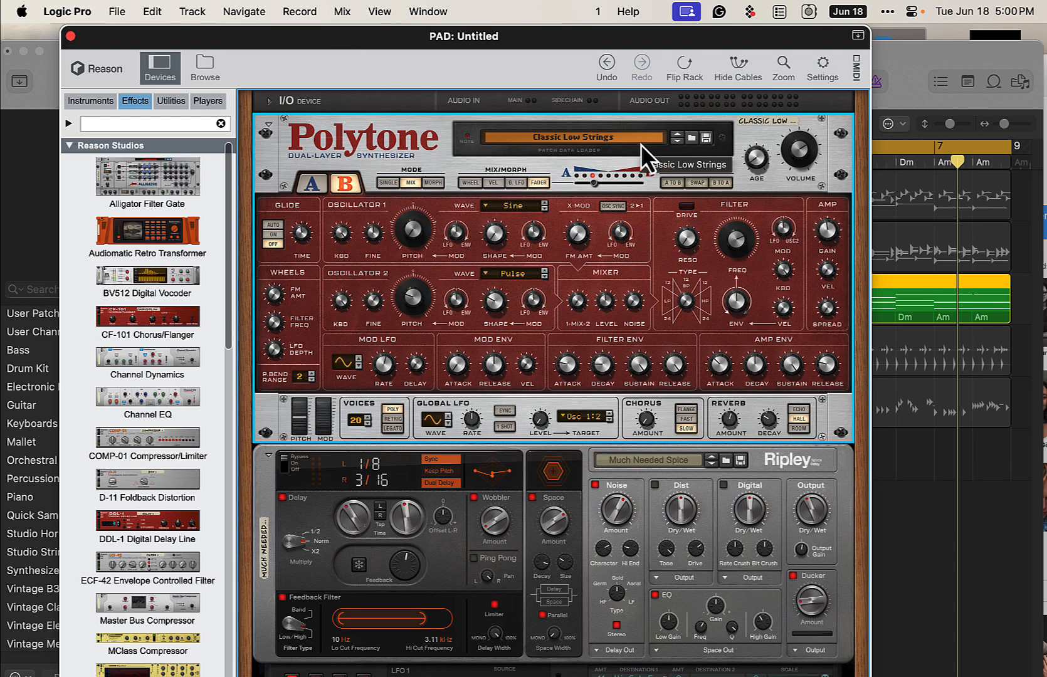
Step: Search the Polytone patches for "pad" and load the Crystal Frontier Pad patch
key(space)
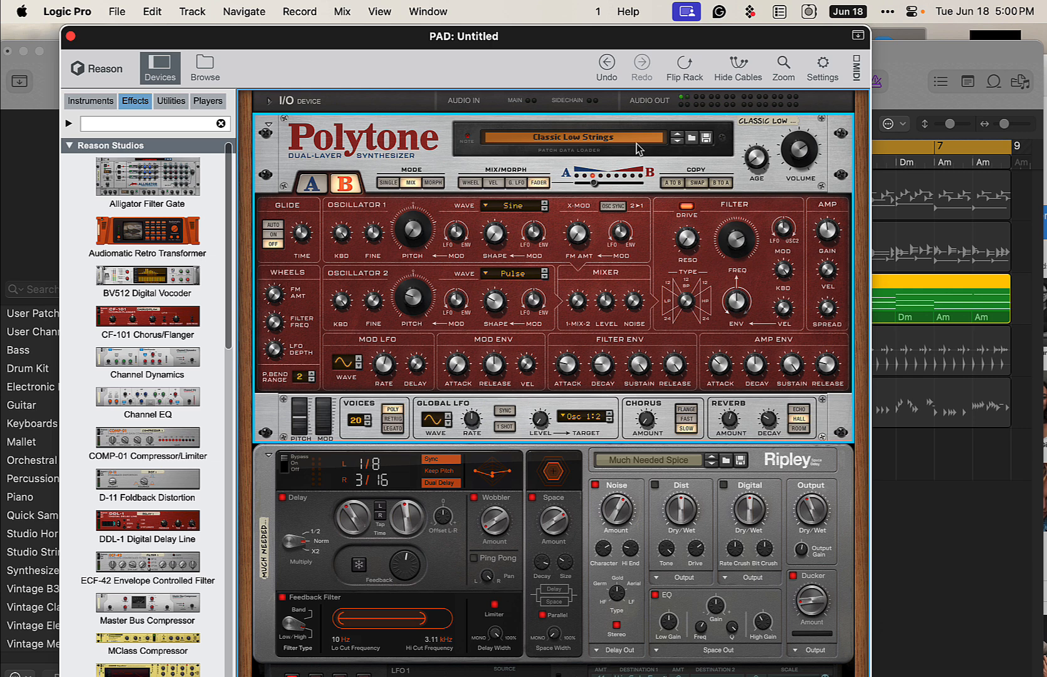
click(691, 138)
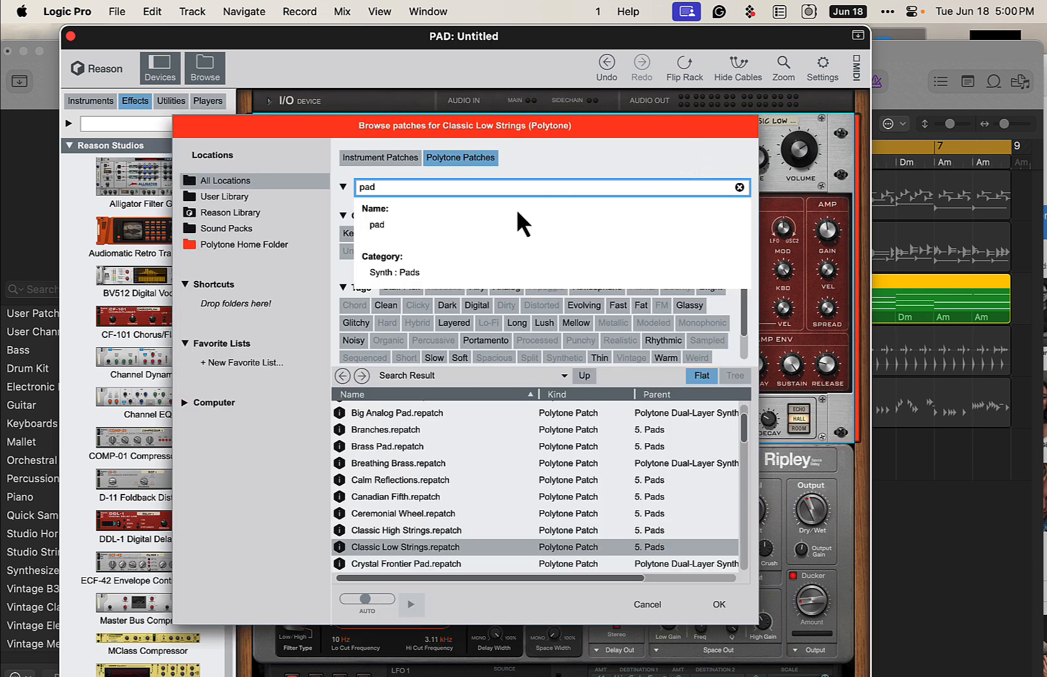
click(739, 188)
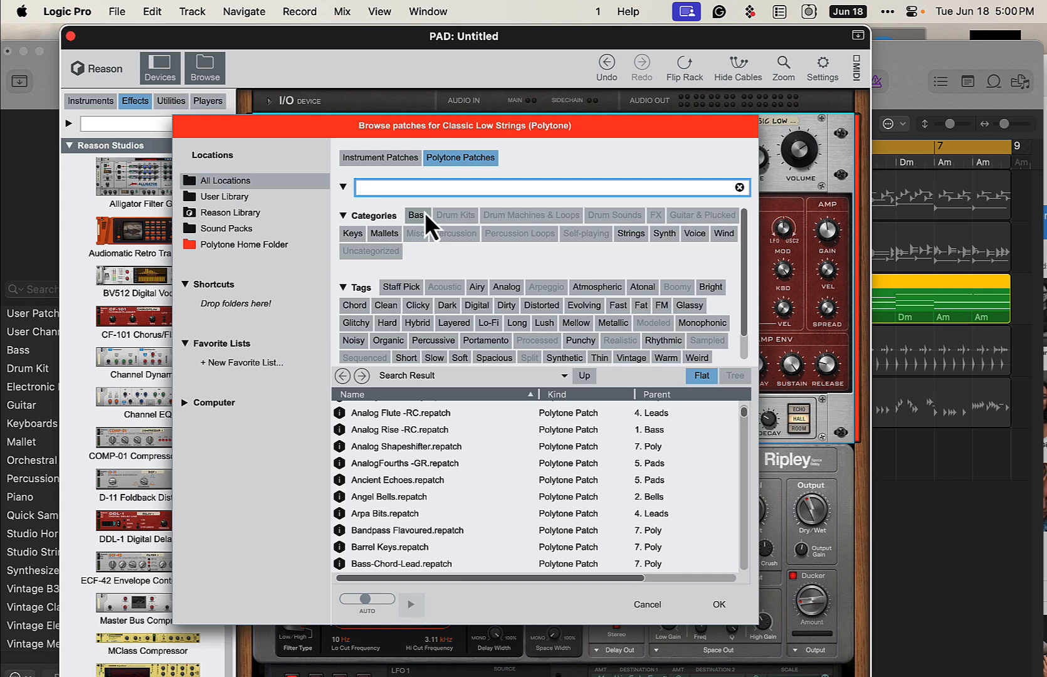
text(pad)
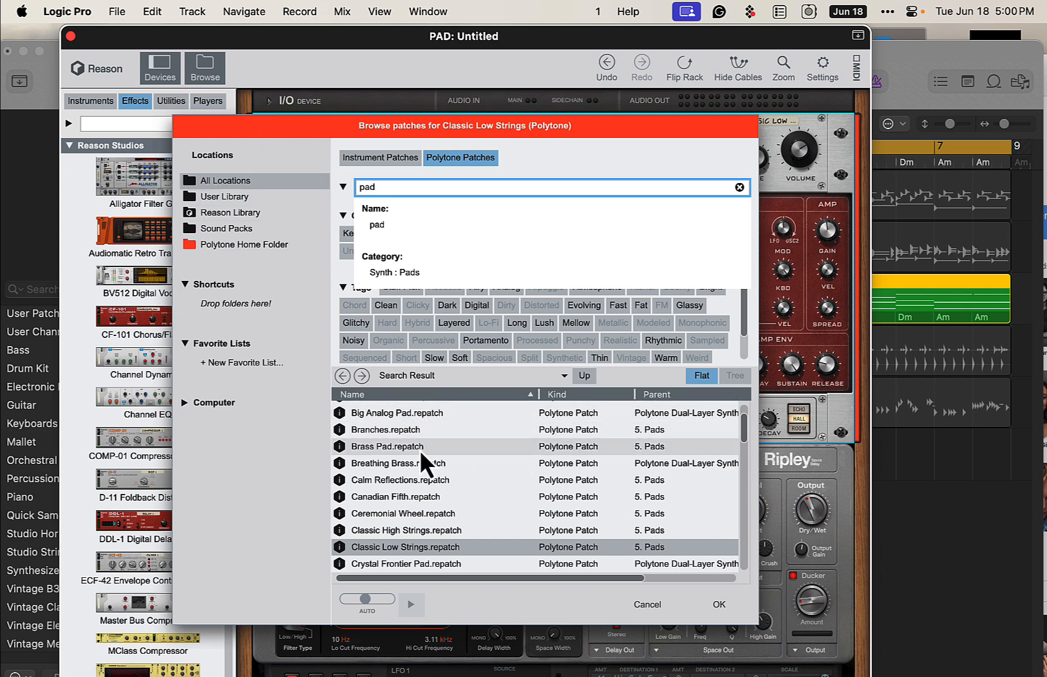
double_click(435, 563)
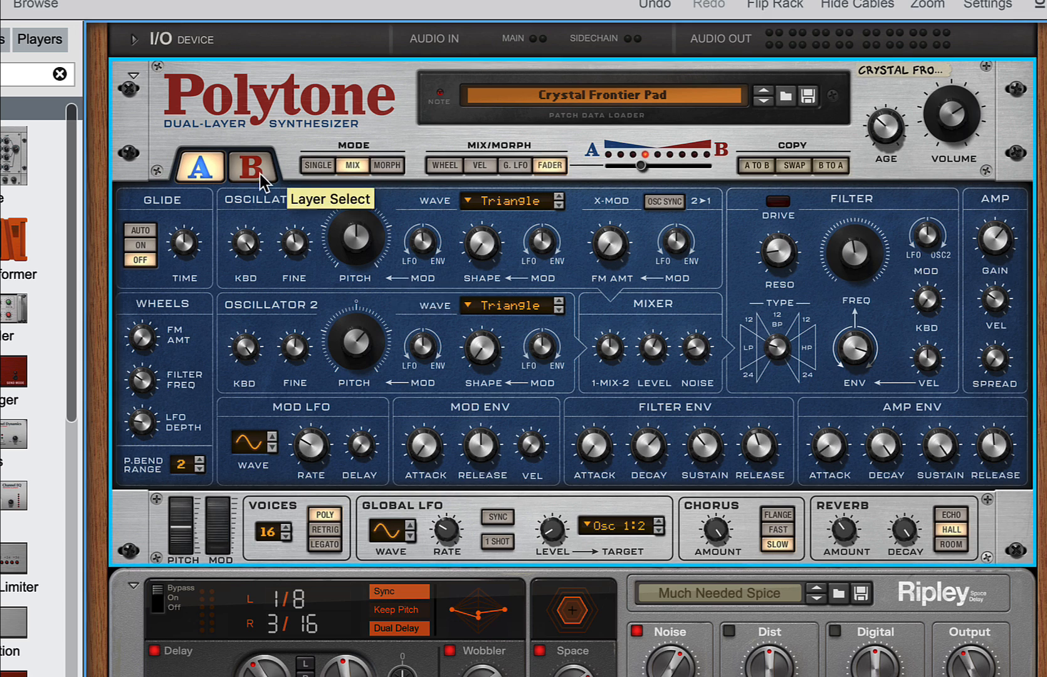
Step: Check Polytone's layers B and A, and shift the layer balance most of the way toward layer A
click(262, 176)
click(201, 179)
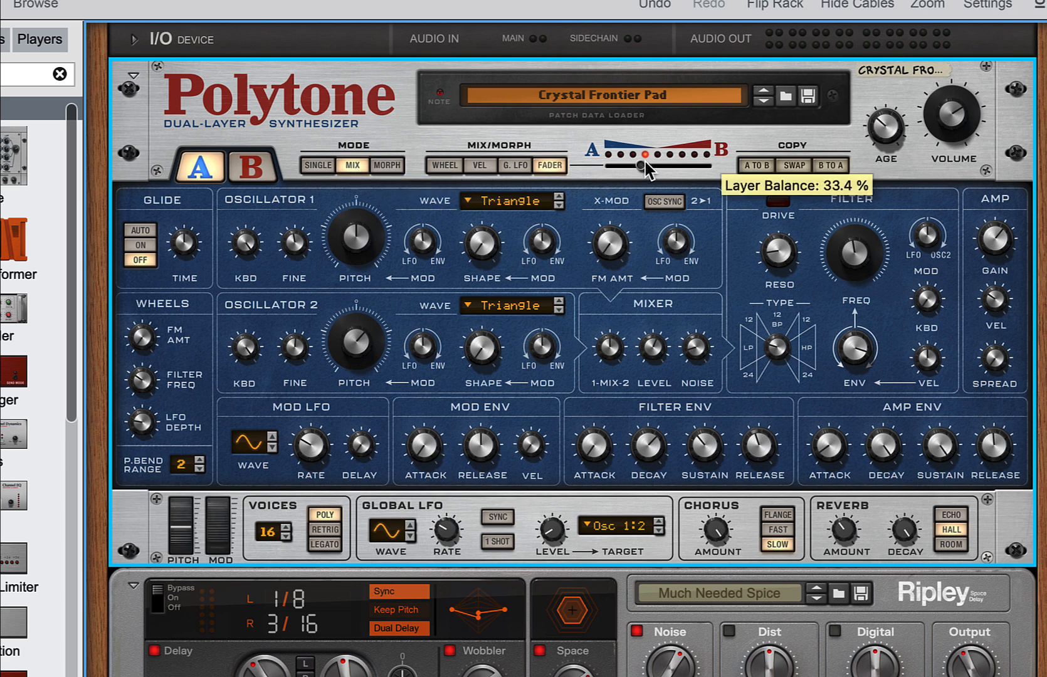
drag(643, 167, 614, 169)
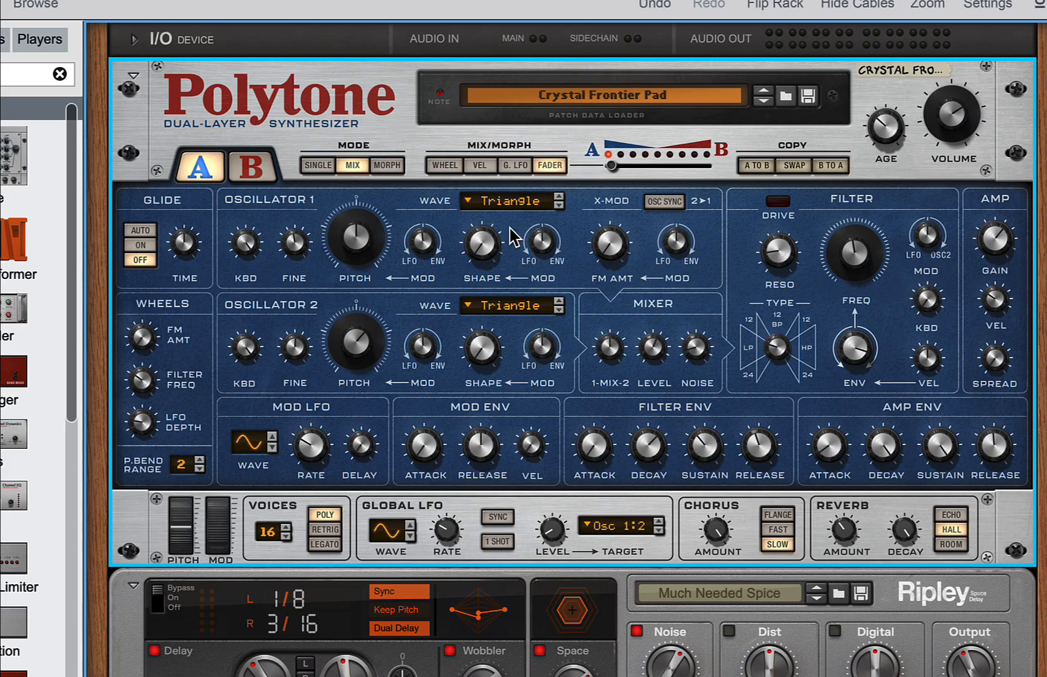
drag(612, 165, 620, 162)
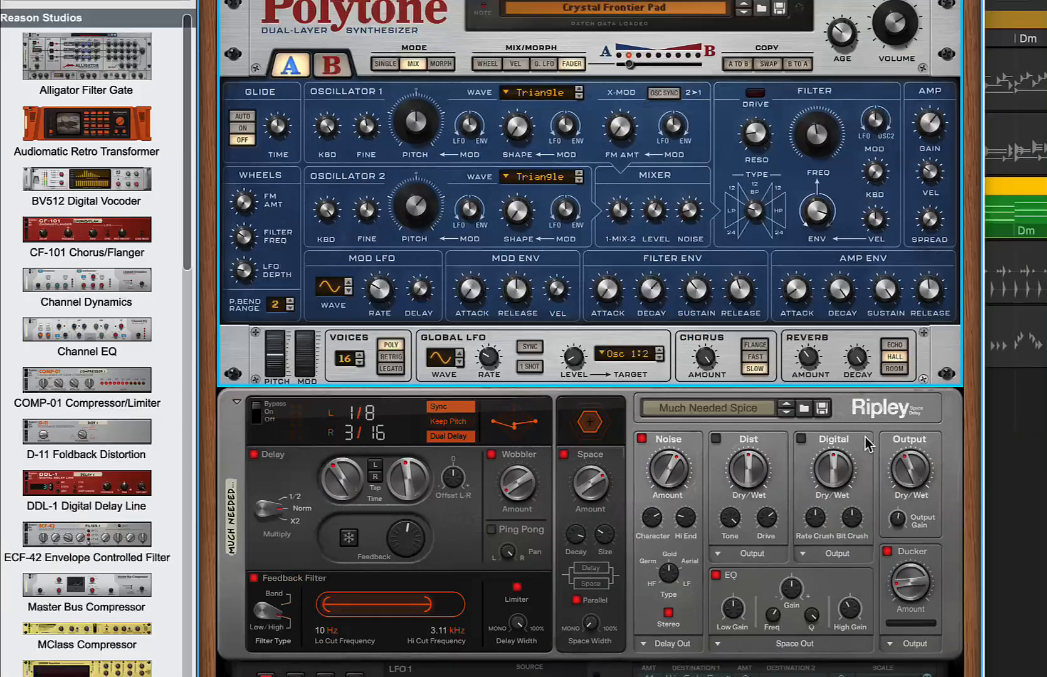
Step: Switch the Ripley space delay below Polytone from bypass to On
scroll(780, 527, down, 2)
scroll(821, 516, down, 3)
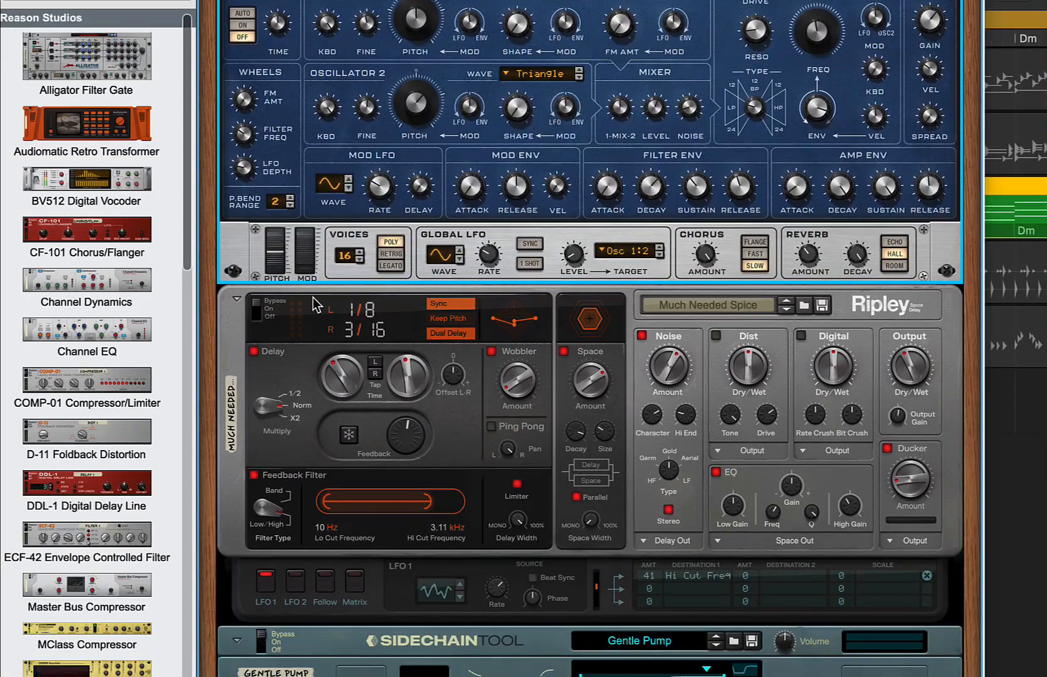
drag(257, 305, 256, 310)
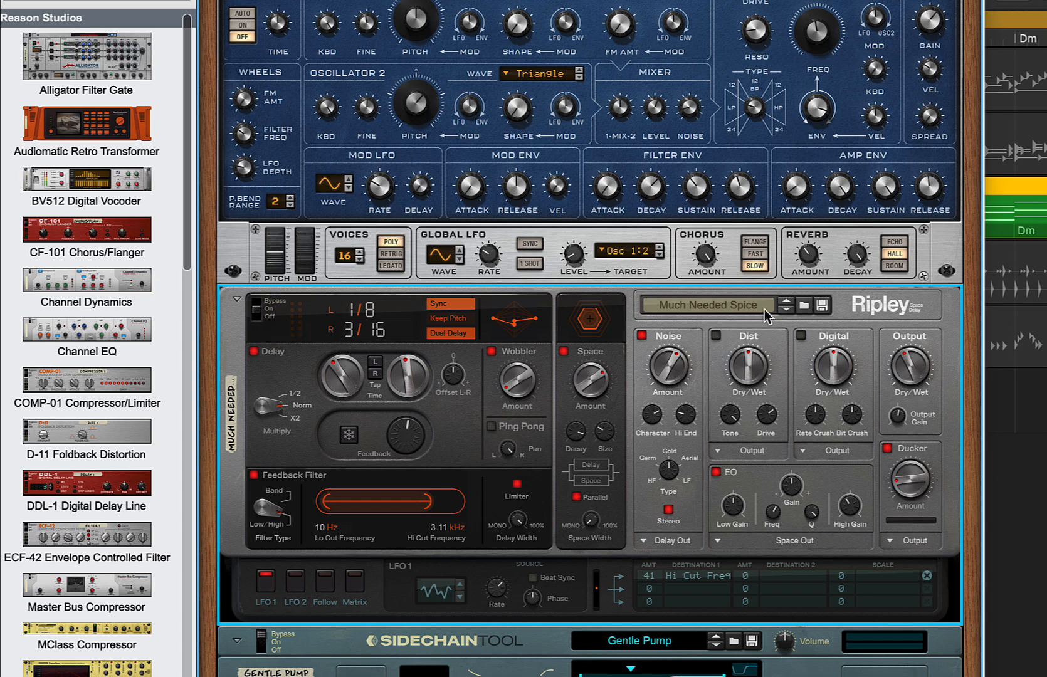
Step: Browse the Ripley space delay's patches without the "pad" name filter and look through its full patch list
click(804, 305)
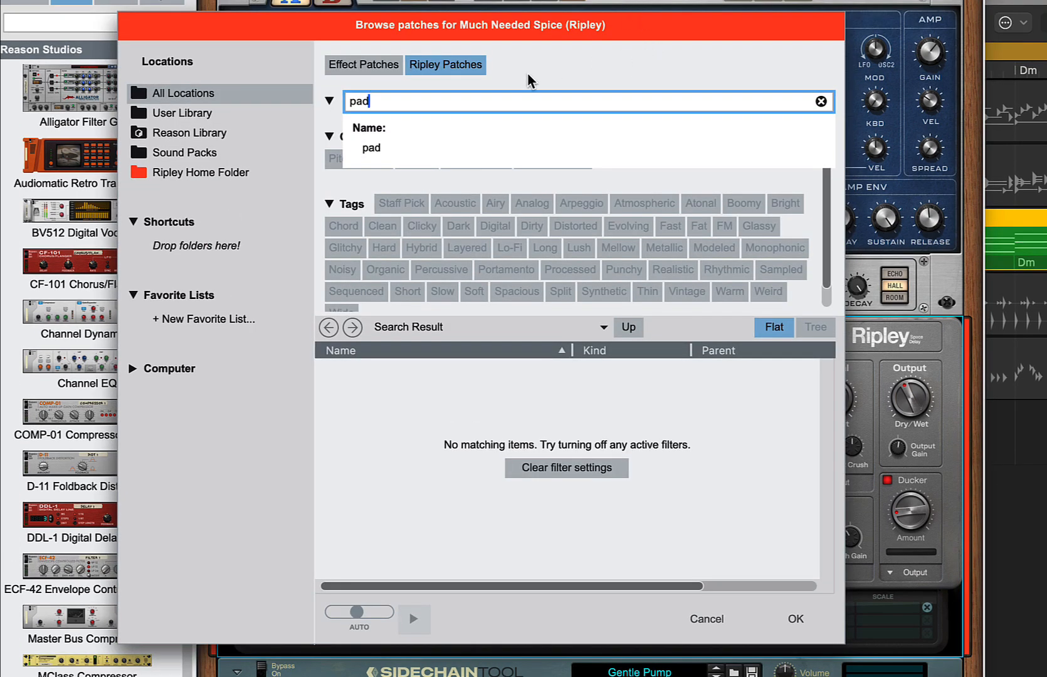
click(821, 101)
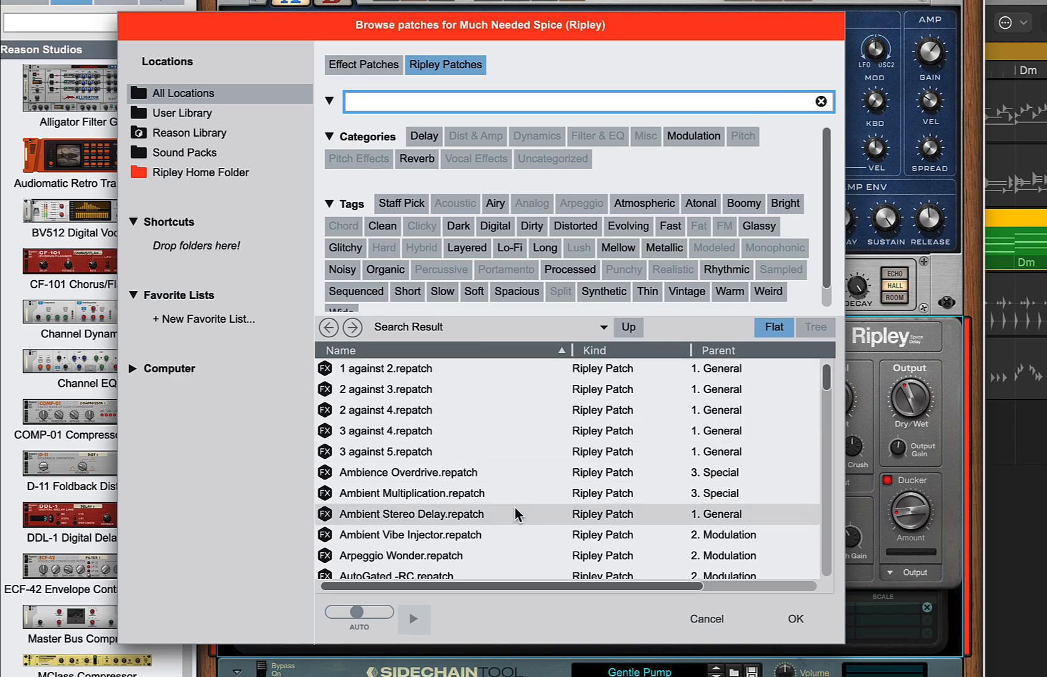
scroll(659, 499, down, 10)
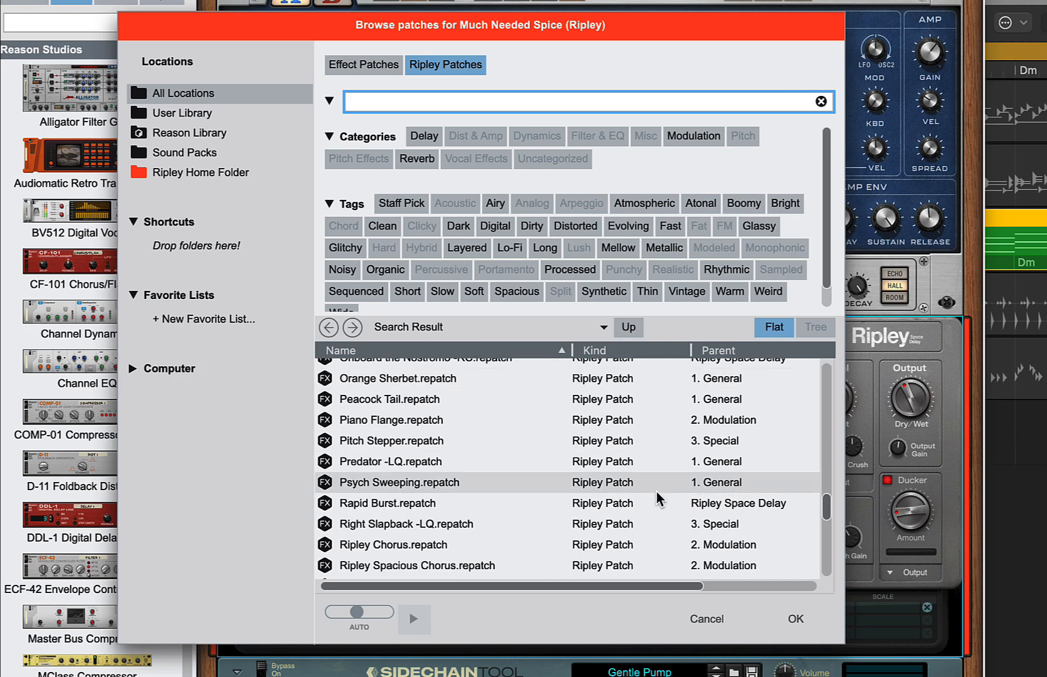
click(937, 292)
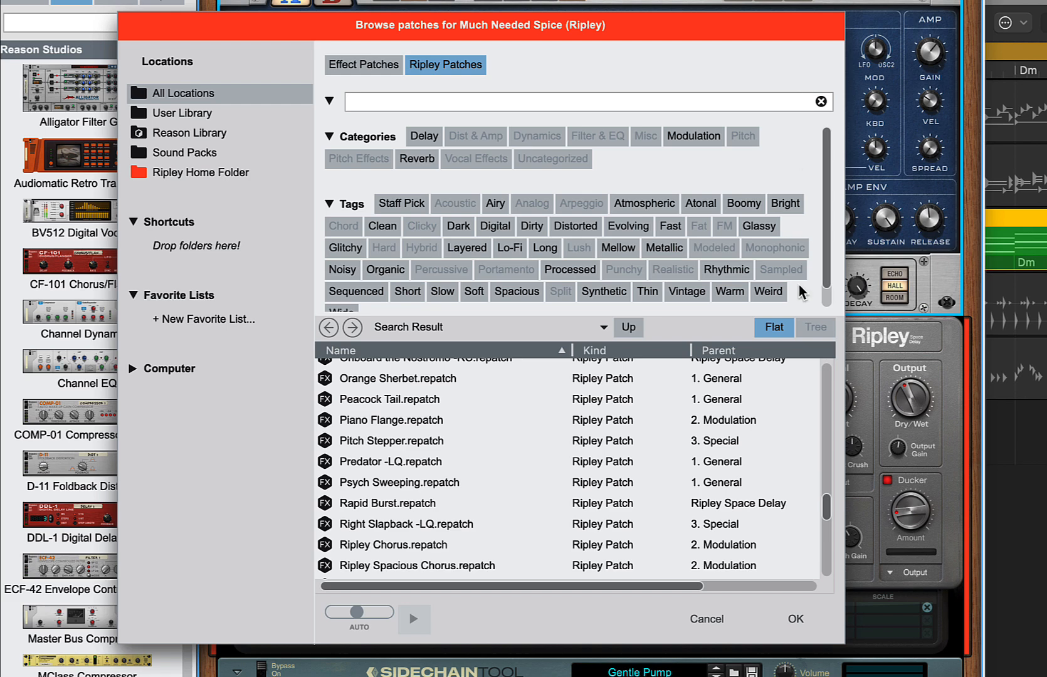
click(796, 617)
click(743, 338)
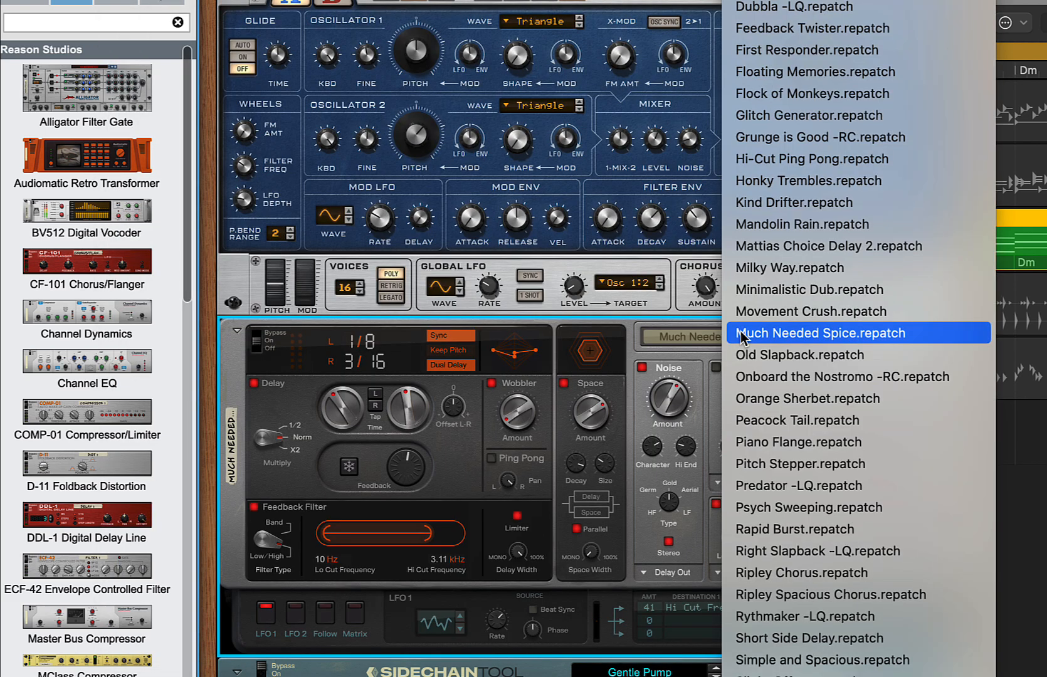
click(636, 332)
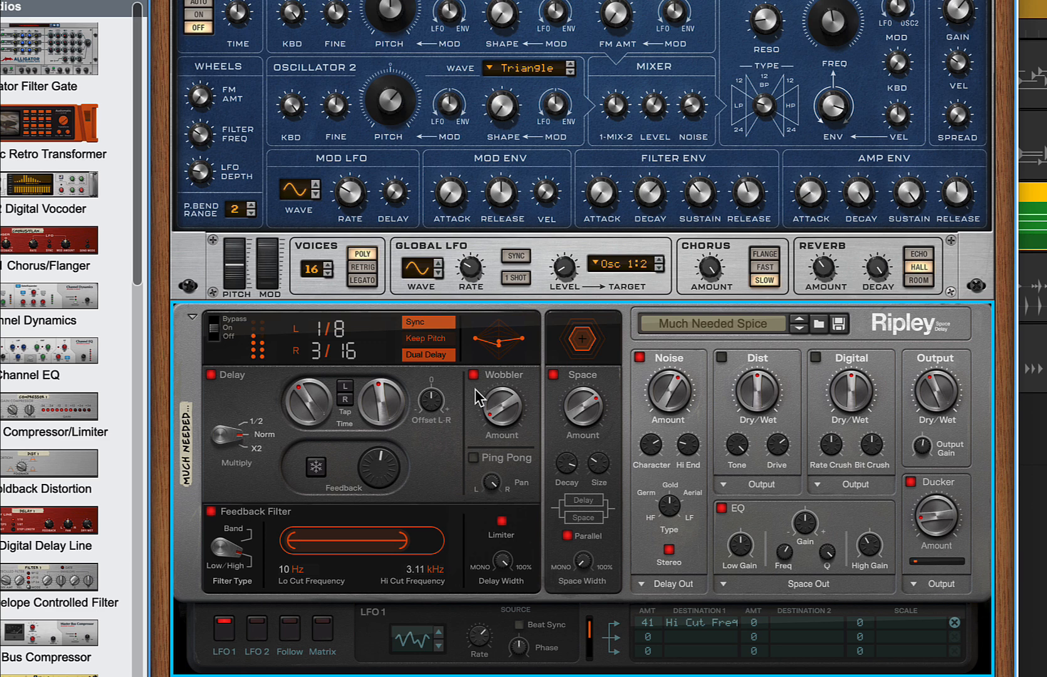
Step: Audition the Ripley patches following Much Needed Spice, moving through Old Slapback and Onboard the Nostromo to Orange Sherbet
click(794, 326)
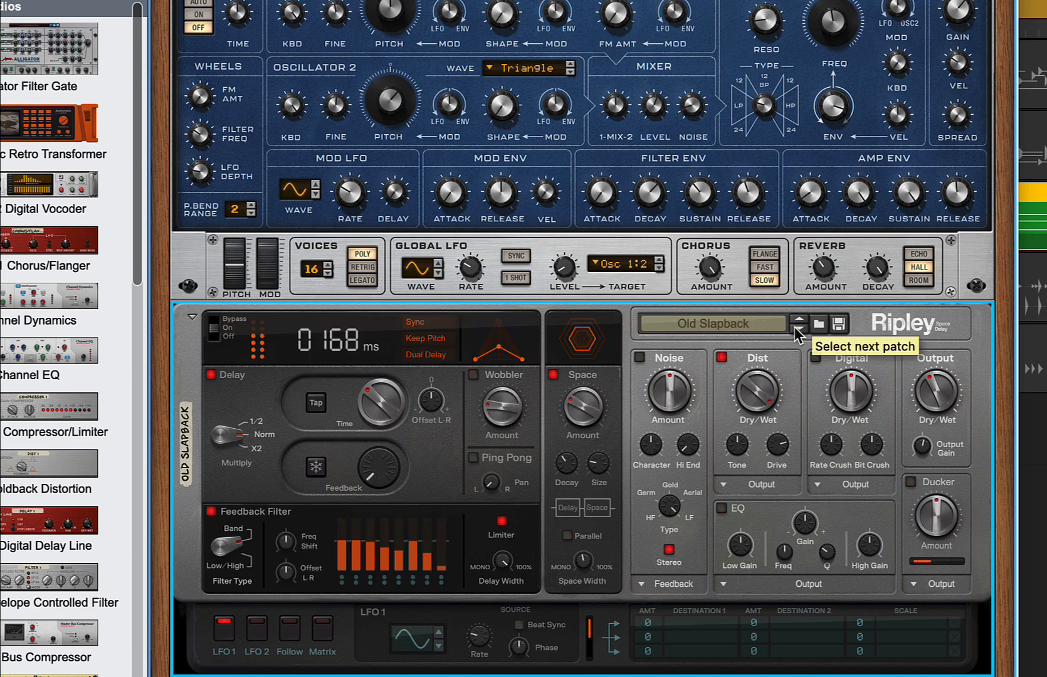
click(795, 327)
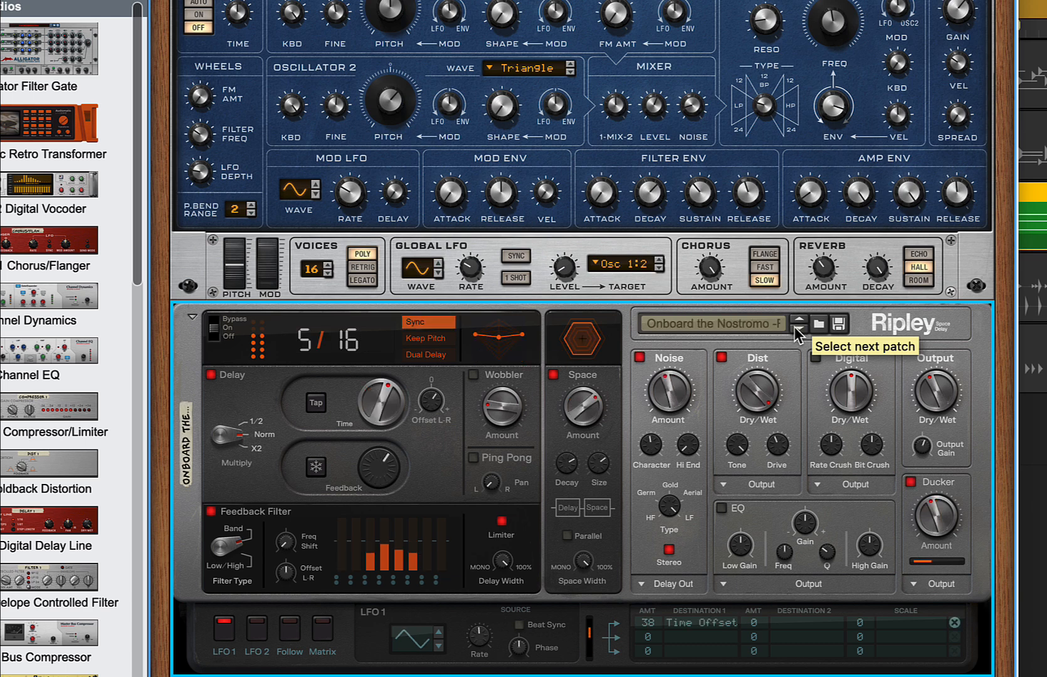
click(795, 326)
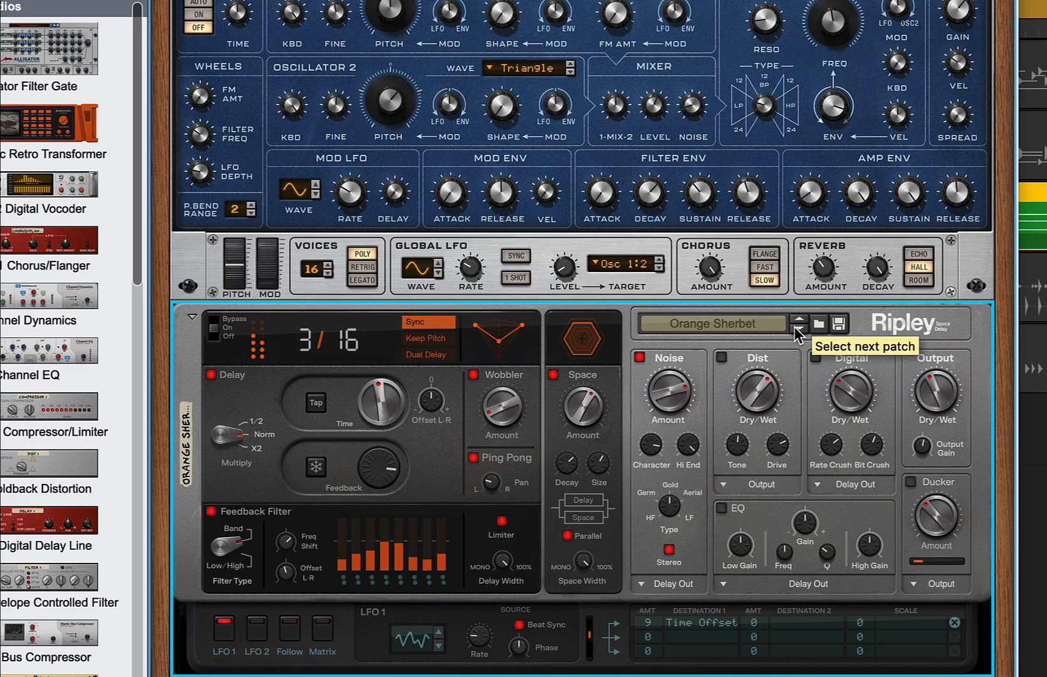
Step: Switch the Sidechain Tool with the Gentle Pump patch below Ripley from bypass to On
scroll(782, 455, down, 5)
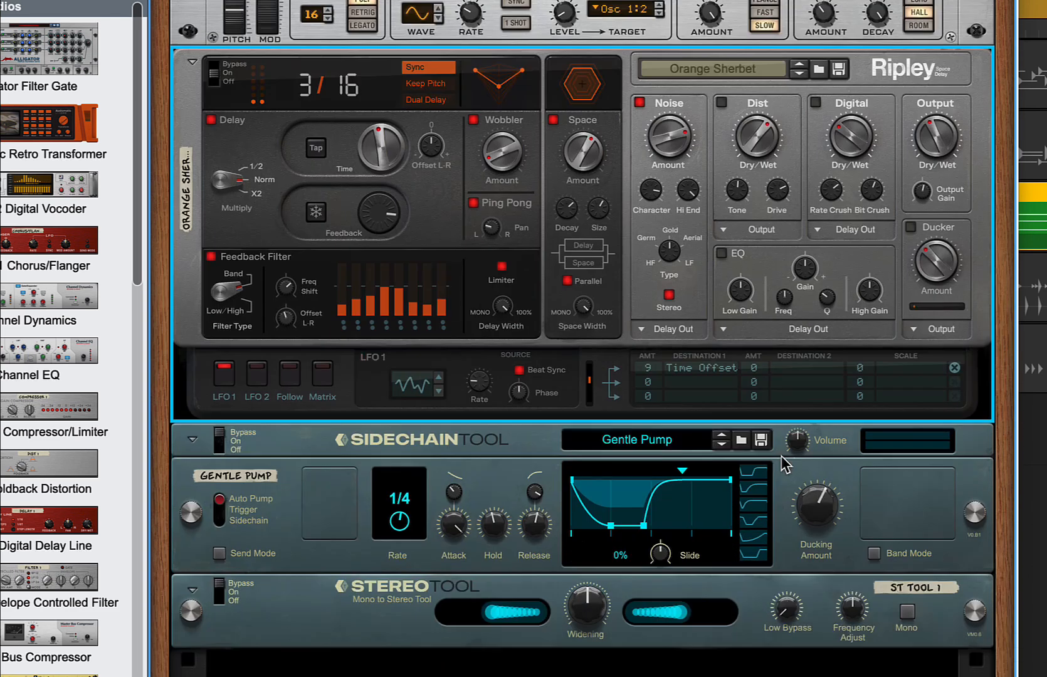
scroll(781, 456, down, 3)
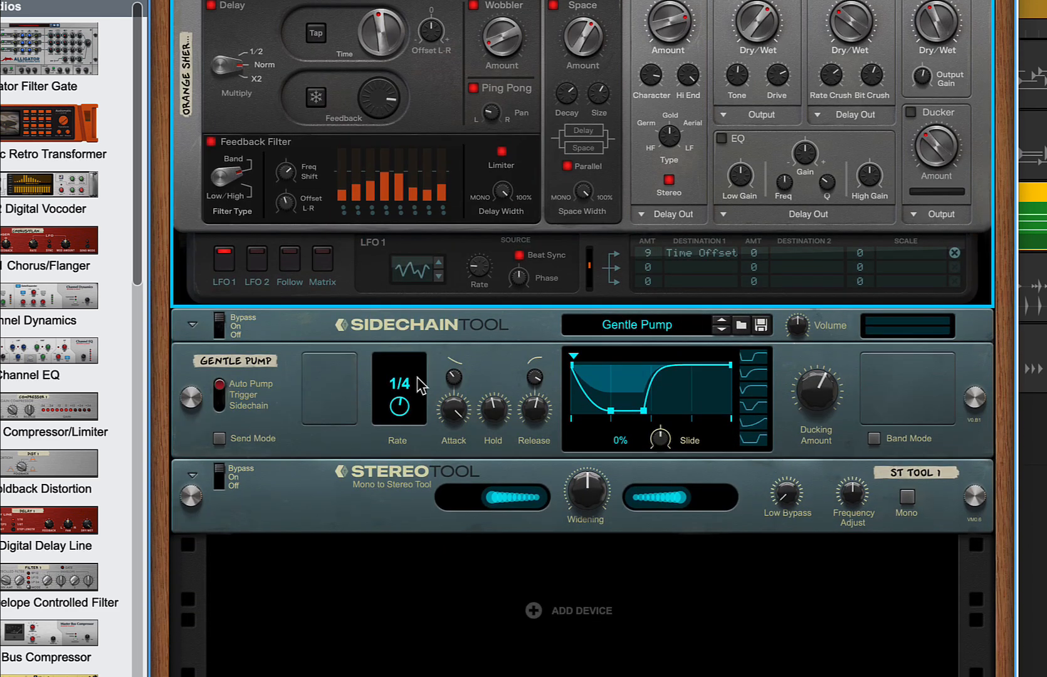
click(218, 327)
click(217, 325)
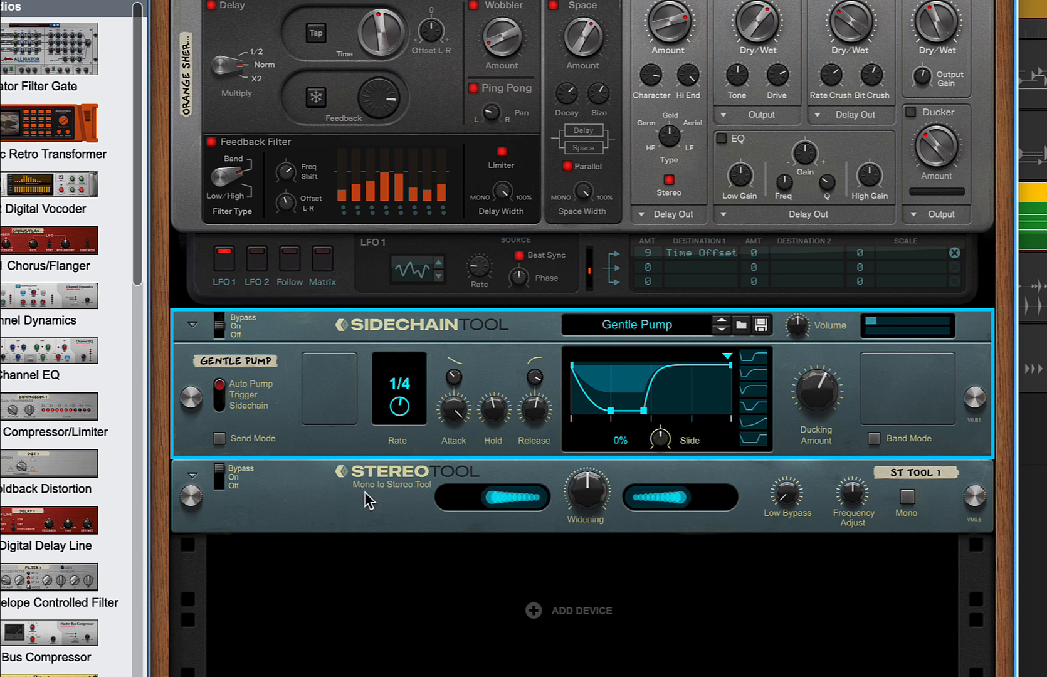
Step: Switch the Stereo Tool to On, raise its Widening well above the middle, and increase its Low Bypass
click(221, 480)
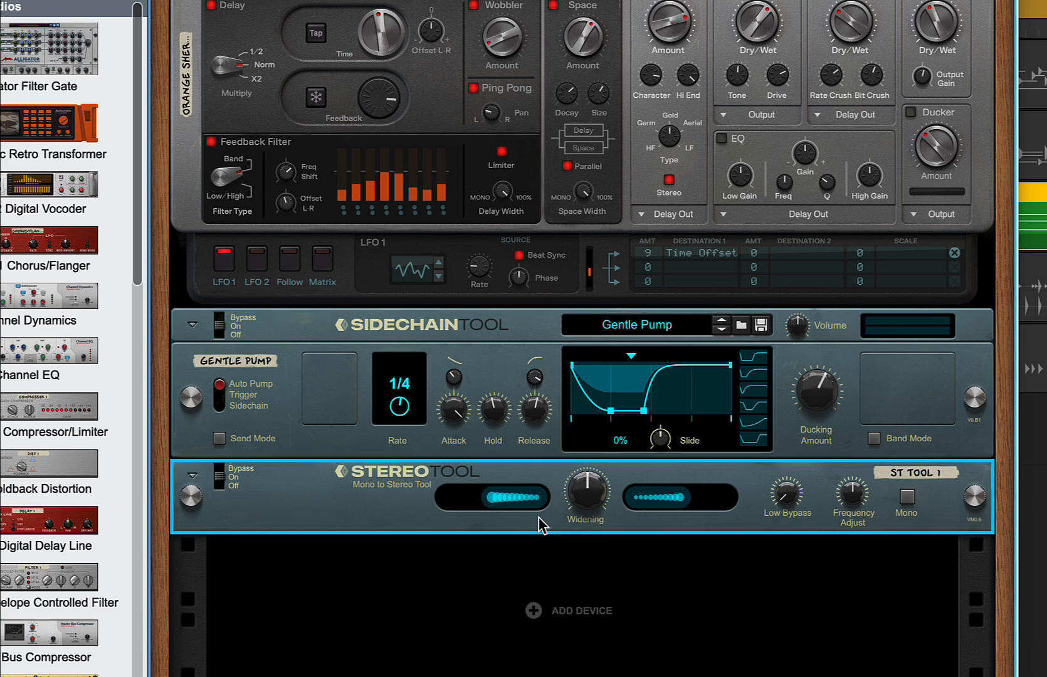
drag(588, 498, 584, 474)
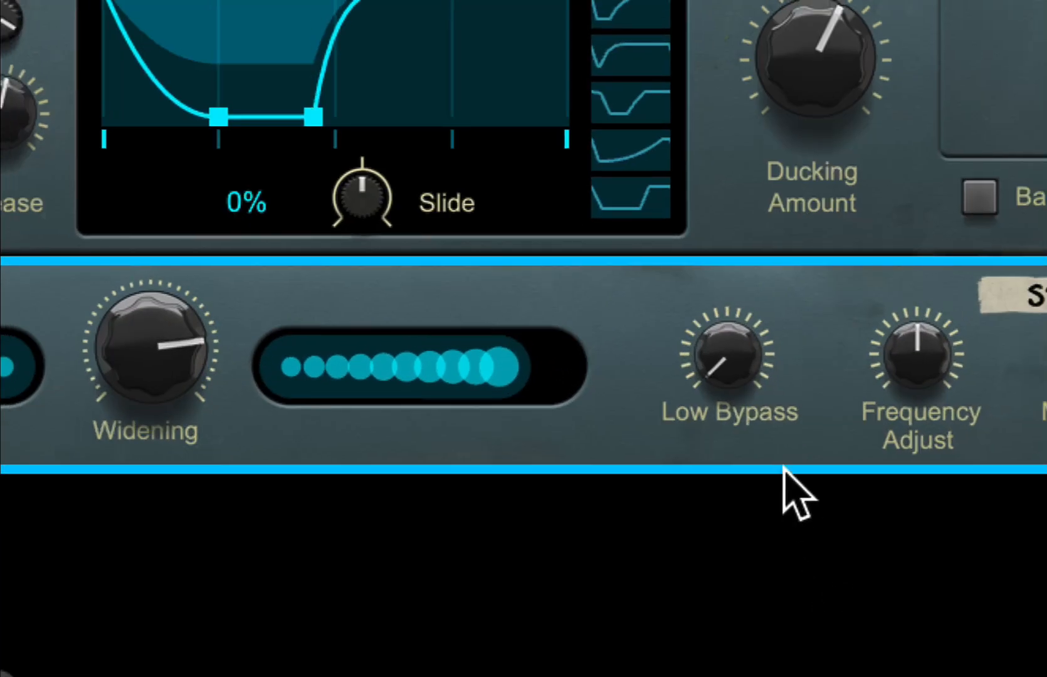
drag(730, 392, 721, 342)
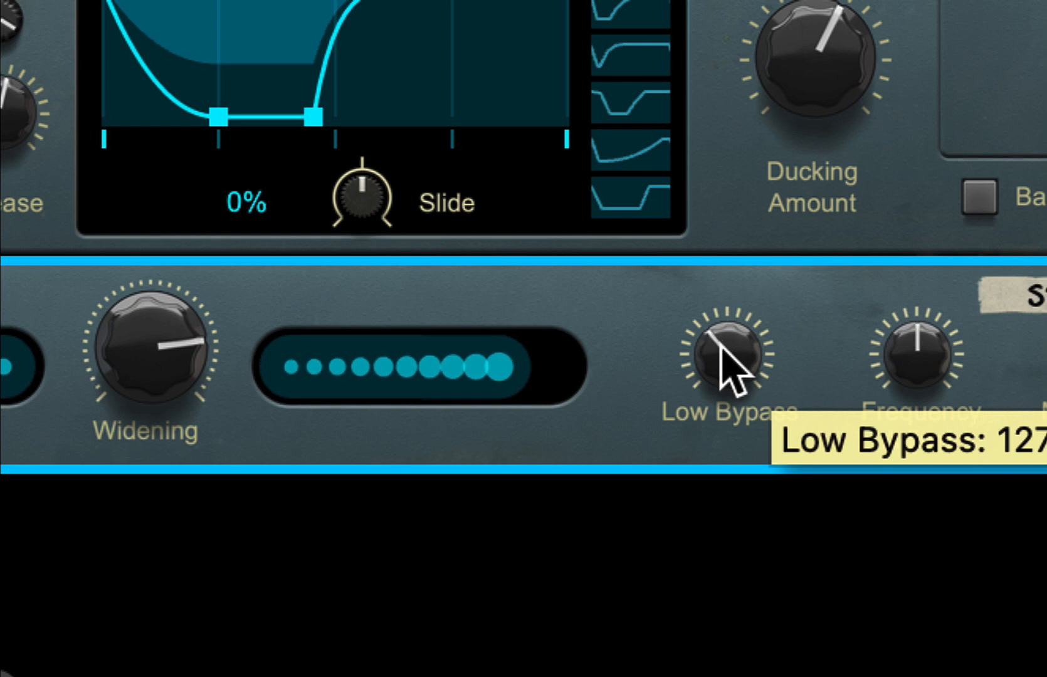
drag(722, 342, 721, 342)
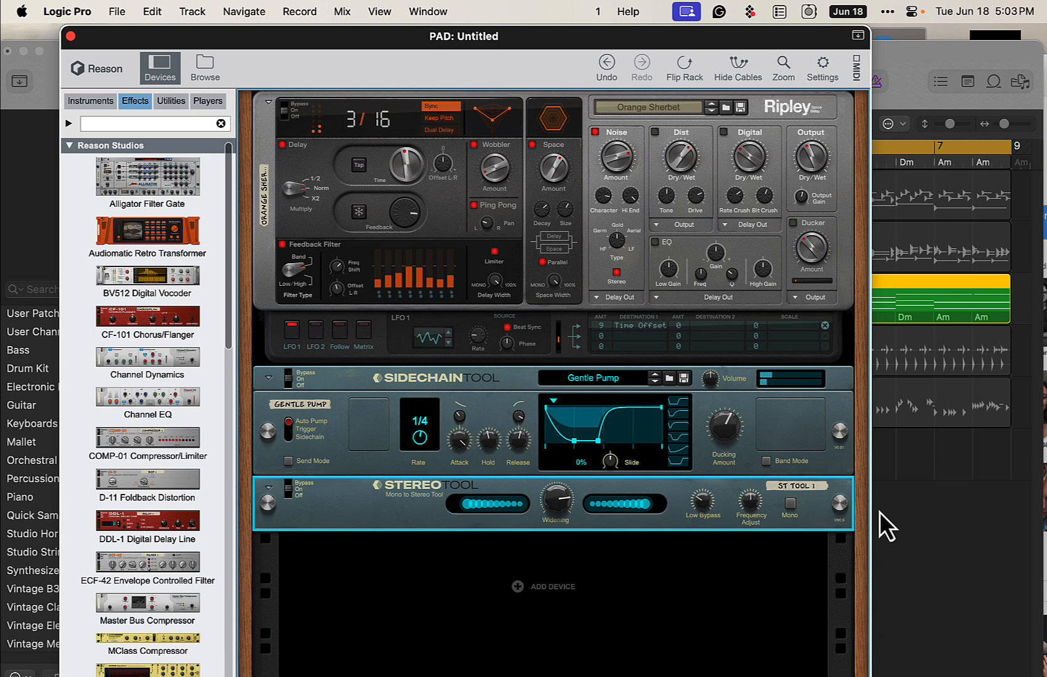
Step: Close the Reason Rack window, solo the PAD, Hollywood Haze and Dancefloor tracks, and start playback
click(884, 513)
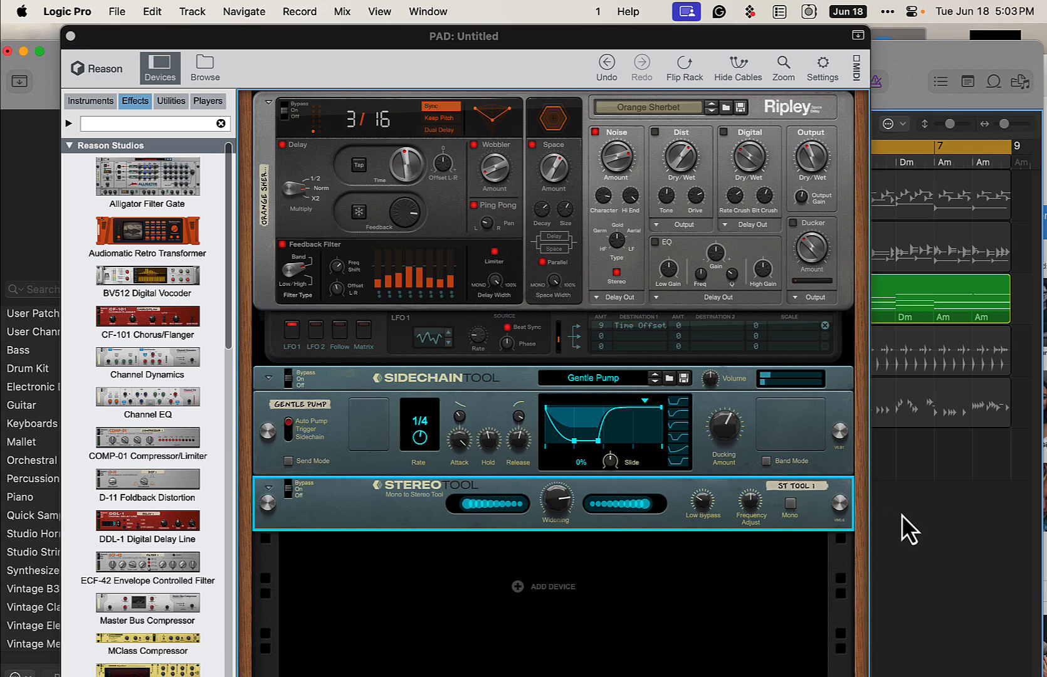
click(71, 36)
click(545, 308)
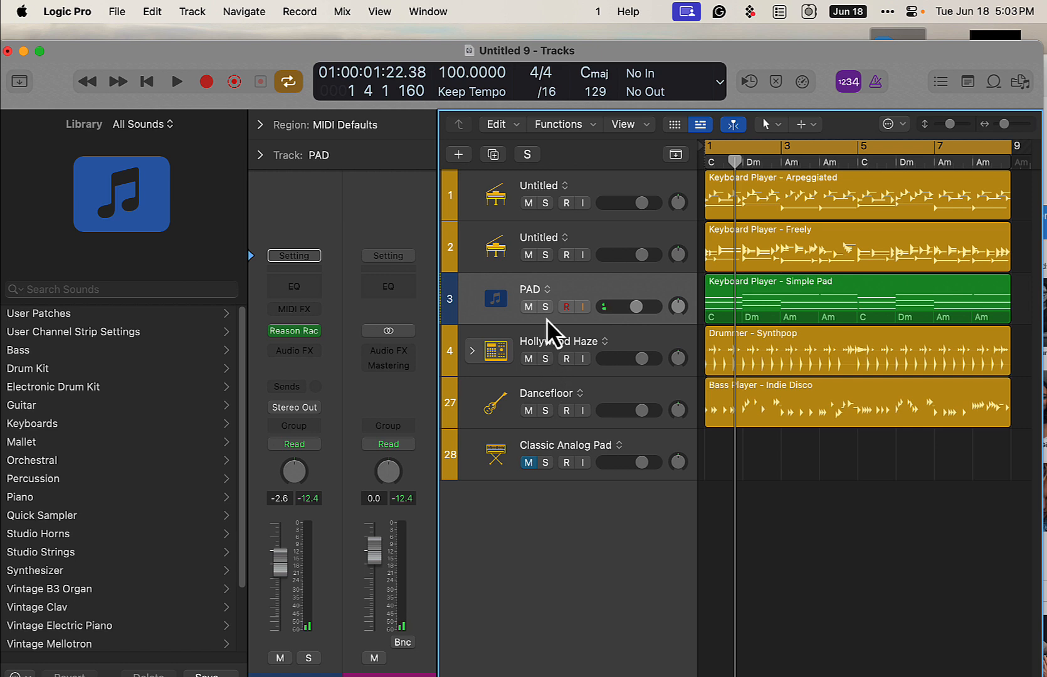
click(545, 307)
click(545, 359)
click(545, 410)
key(space)
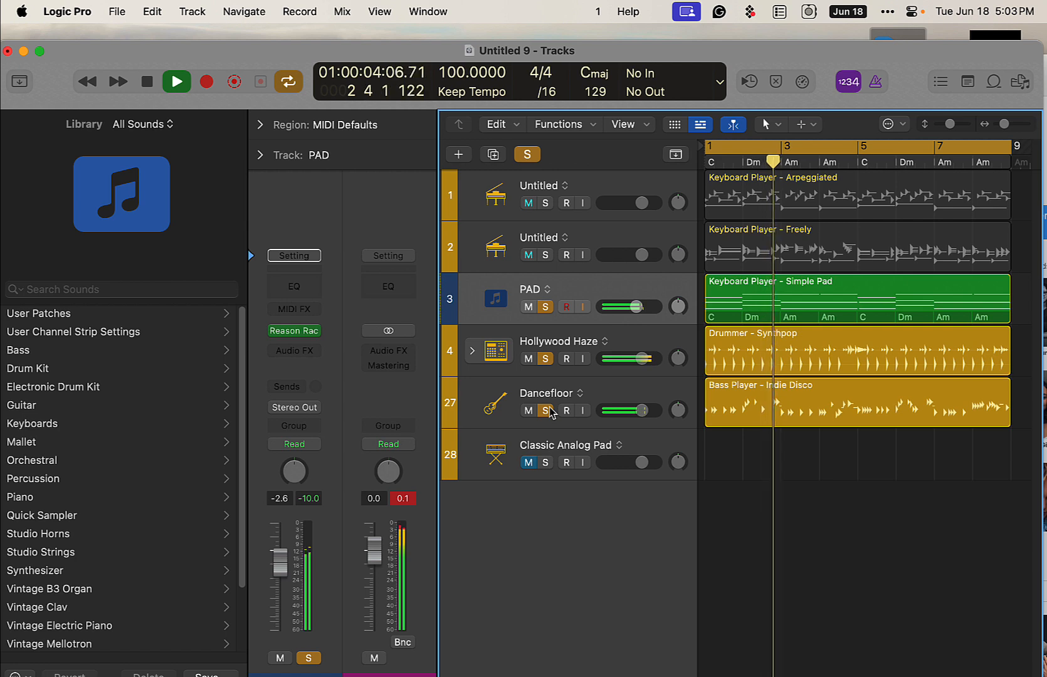
Step: Reopen the PAD track's Reason Rack and choose a Sidechain Tool curve shape with a short dip and quick recovery
click(299, 330)
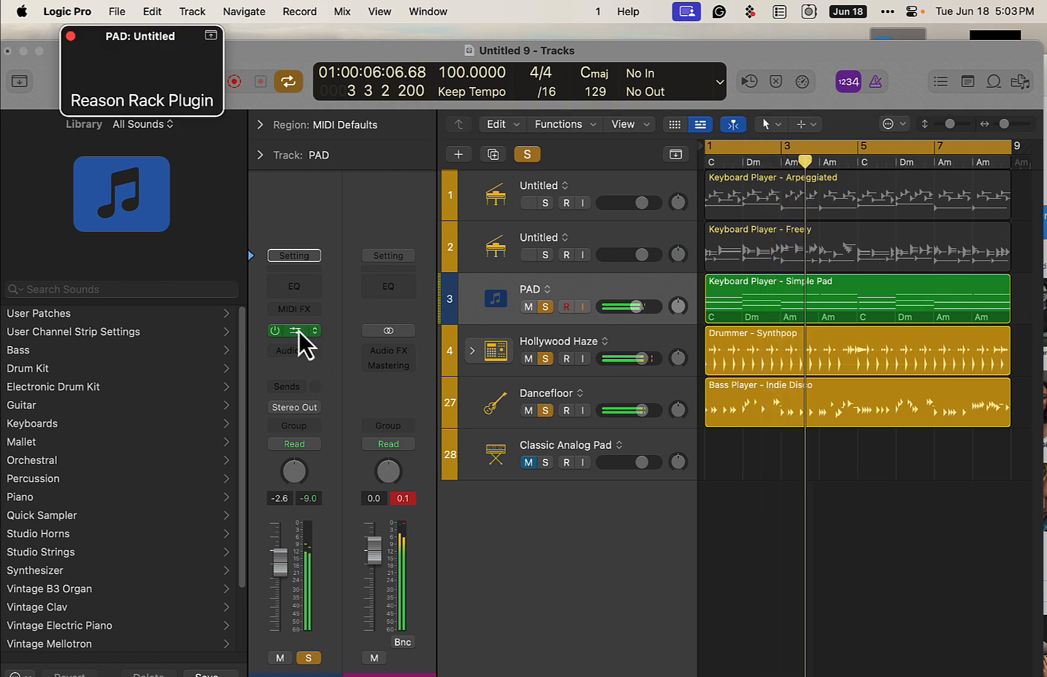
click(681, 417)
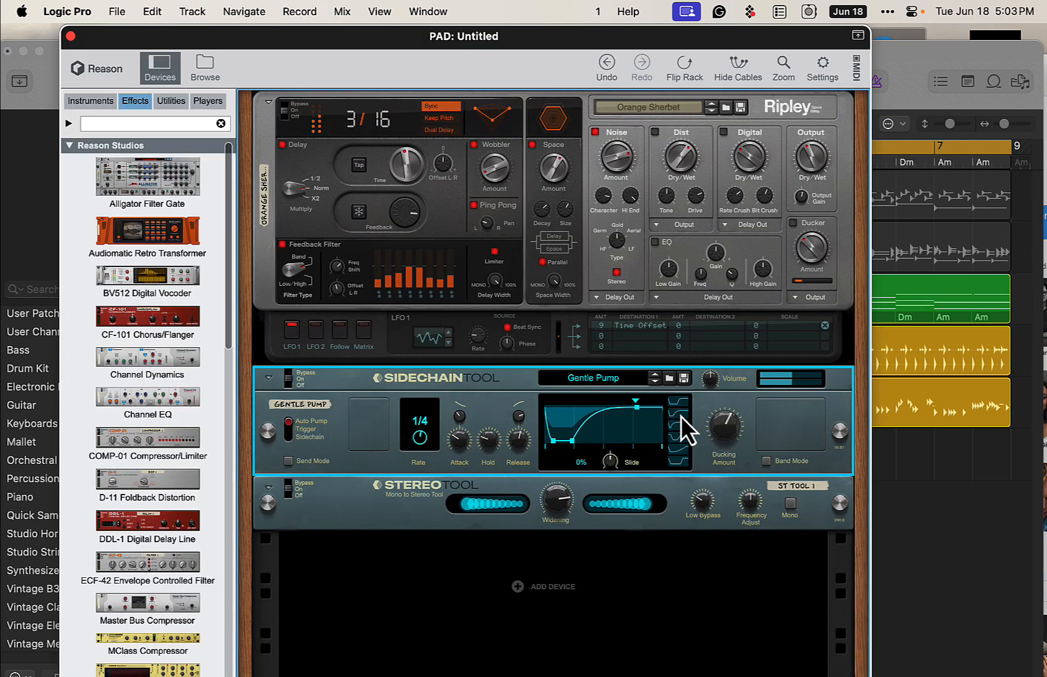
click(679, 430)
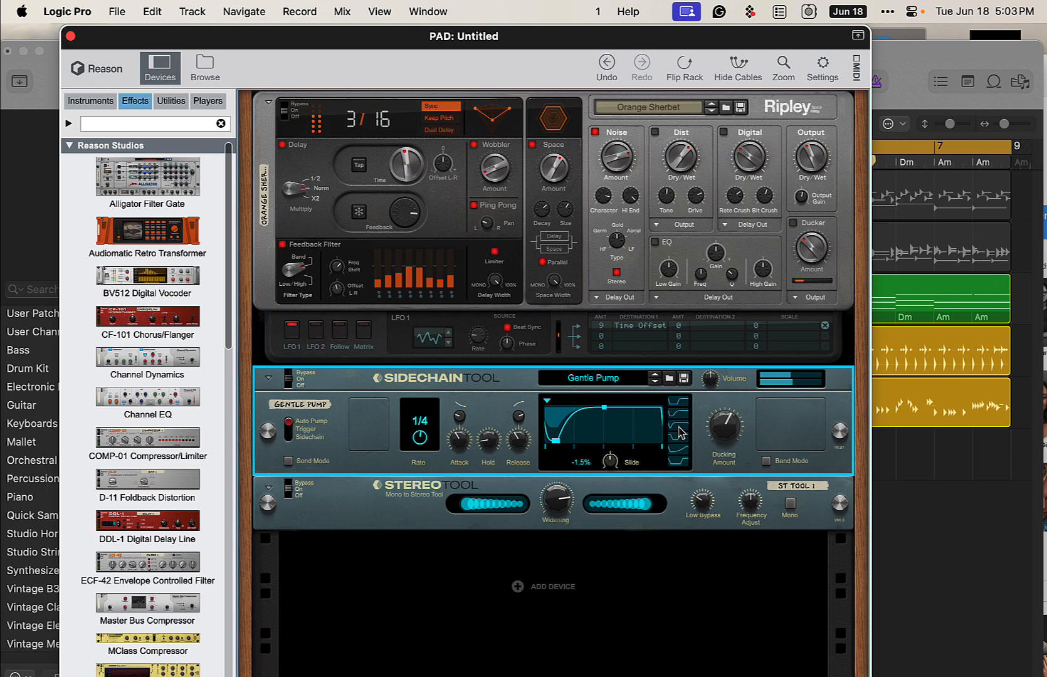
Step: Shift Polytone's layer balance fader fully toward layer A
scroll(668, 425, up, 3)
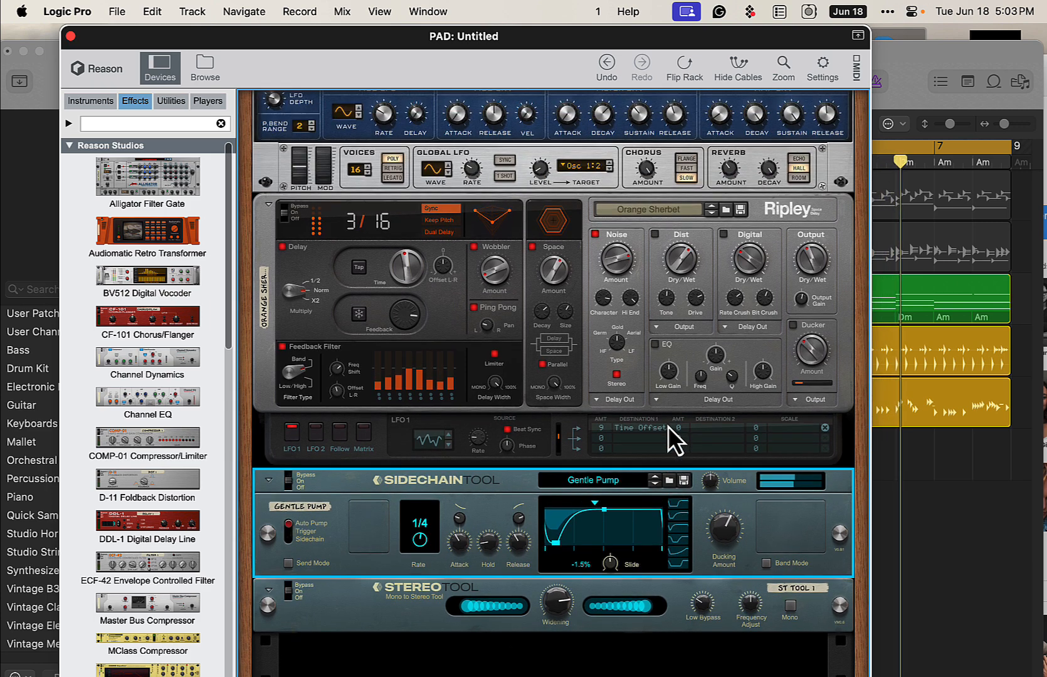
scroll(668, 425, up, 7)
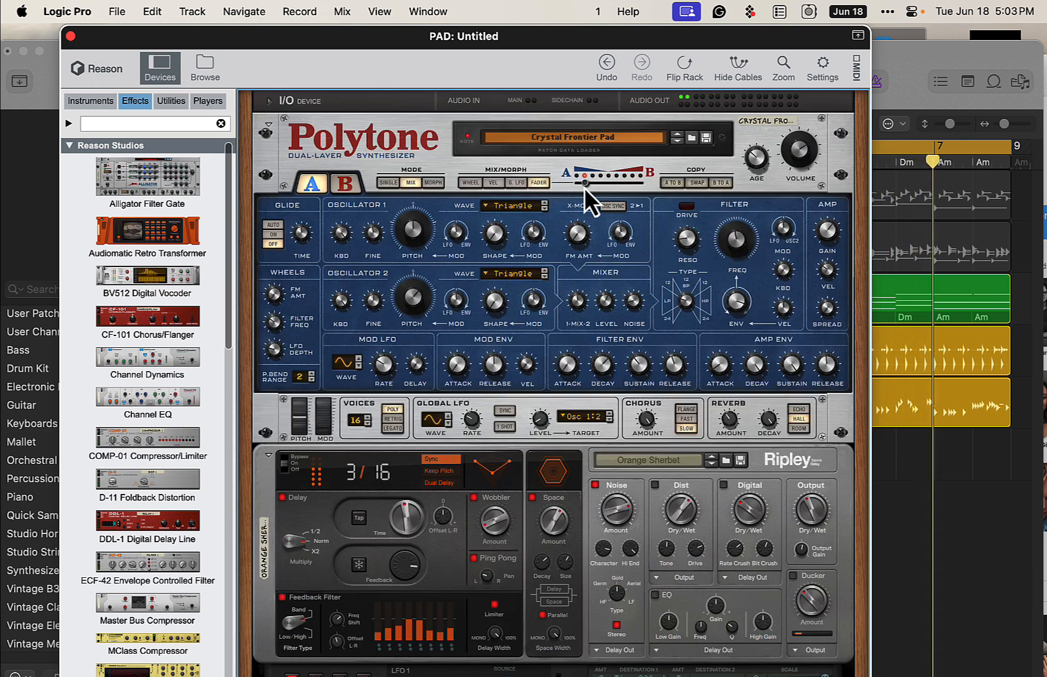
mouse_move(585, 187)
mouse_down()
mouse_move(619, 184)
mouse_move(565, 185)
mouse_up()
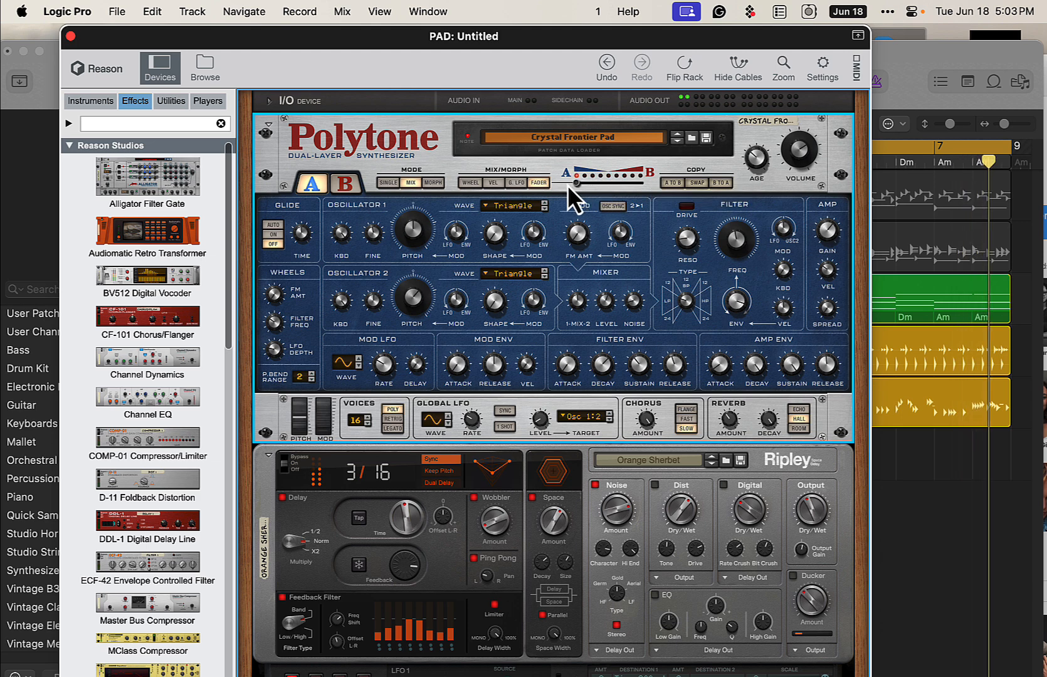
Step: Search the Polytone patches by name for "pad" and load the Tears In Rain Pad patch
click(692, 140)
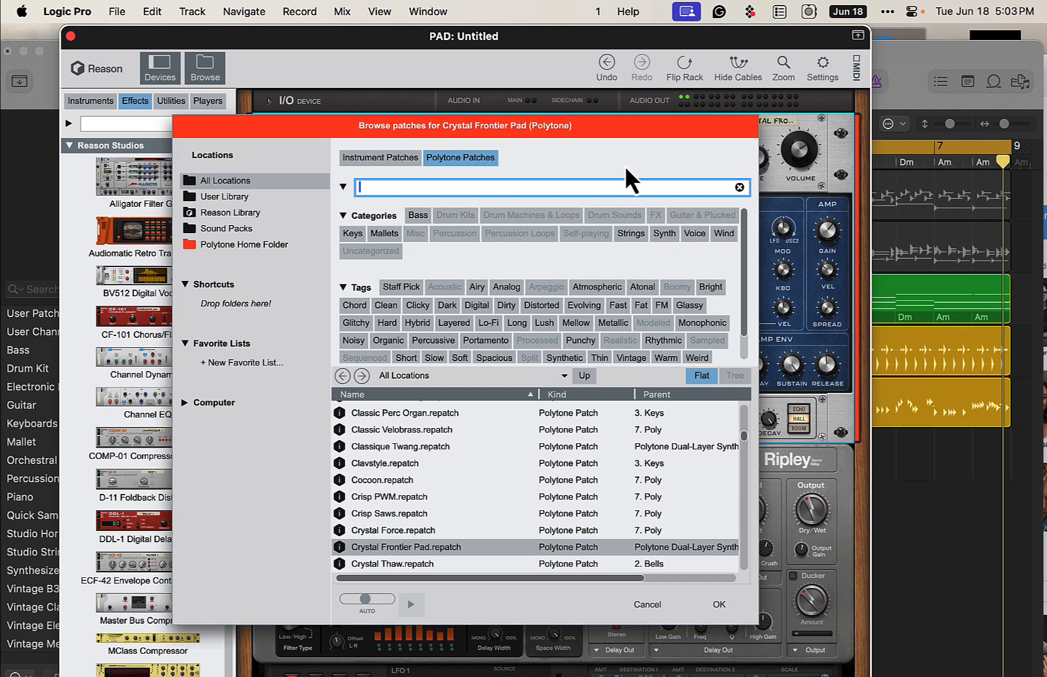
text(pad)
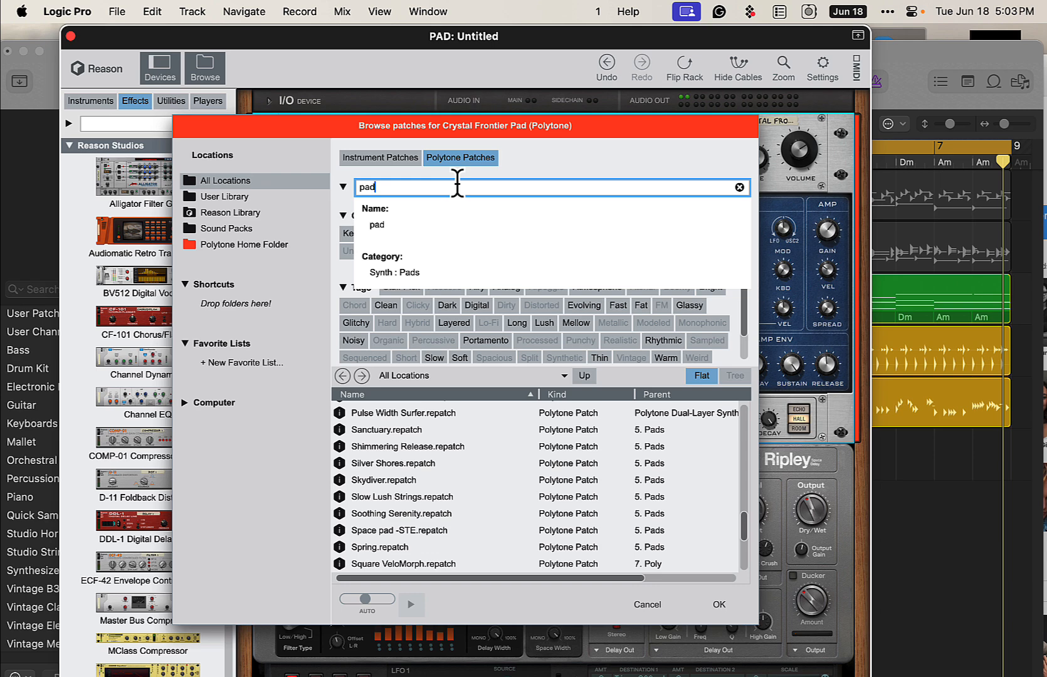
click(417, 221)
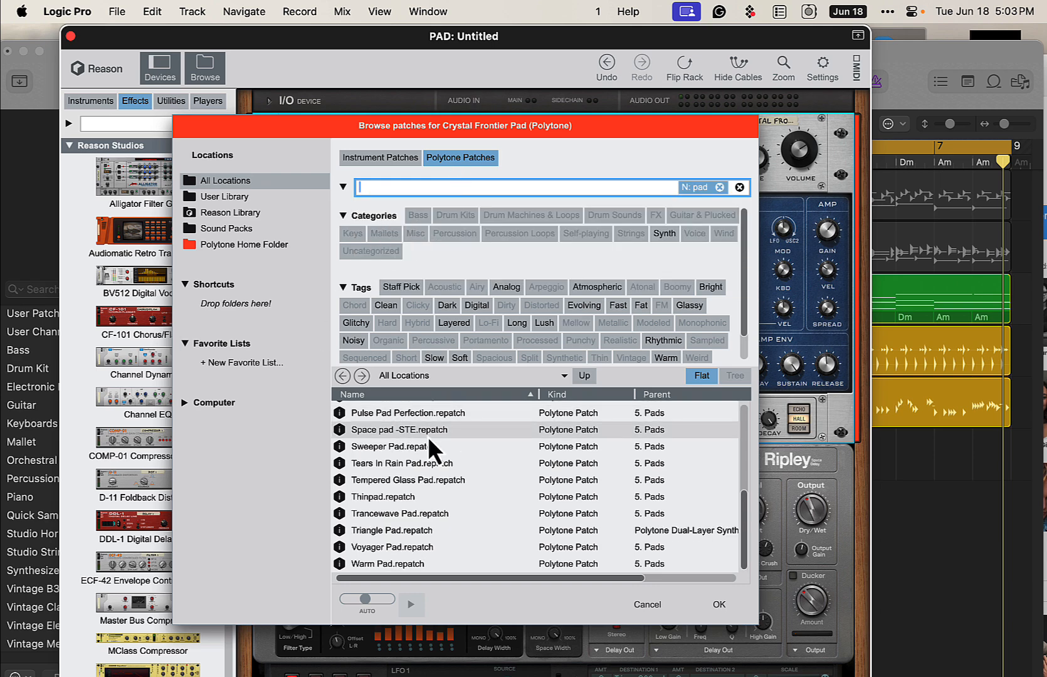
double_click(408, 465)
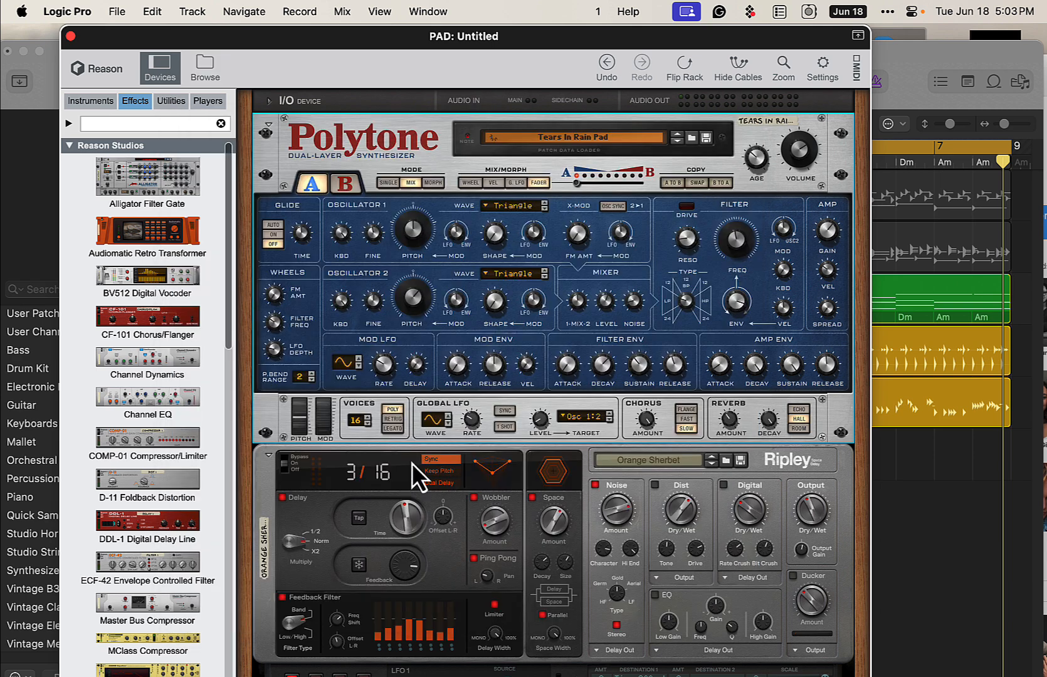
mouse_move(537, 241)
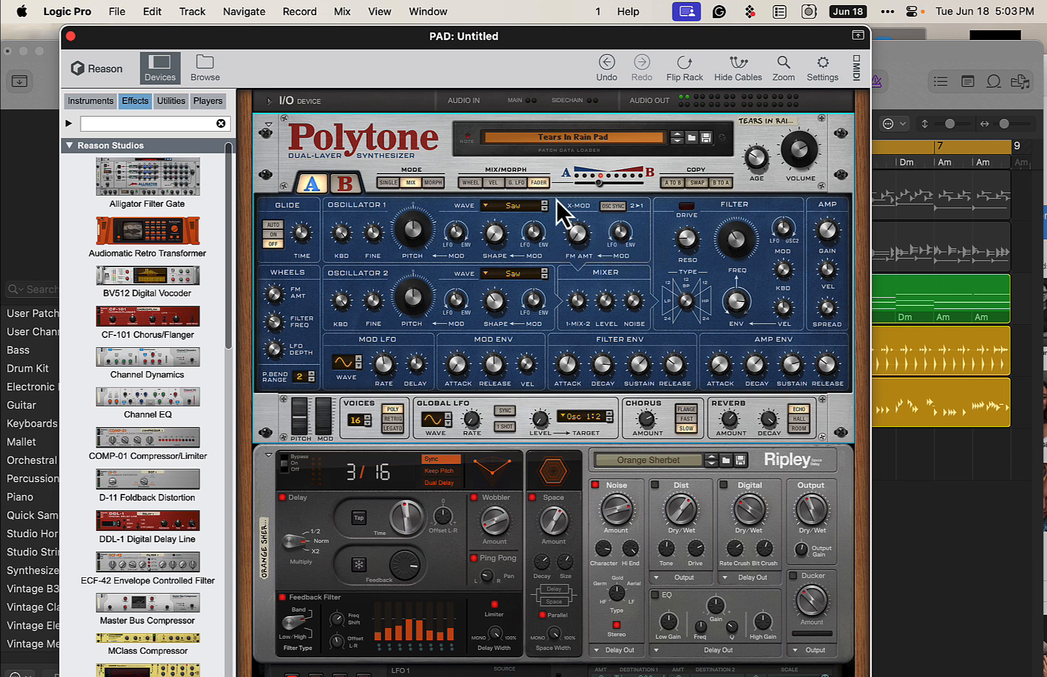
Step: Replace the Ripley delay with an Audiomatic Retro Transformer, try its Radio and Hi-Fi presets, and choose Cracked
scroll(667, 404, down, 10)
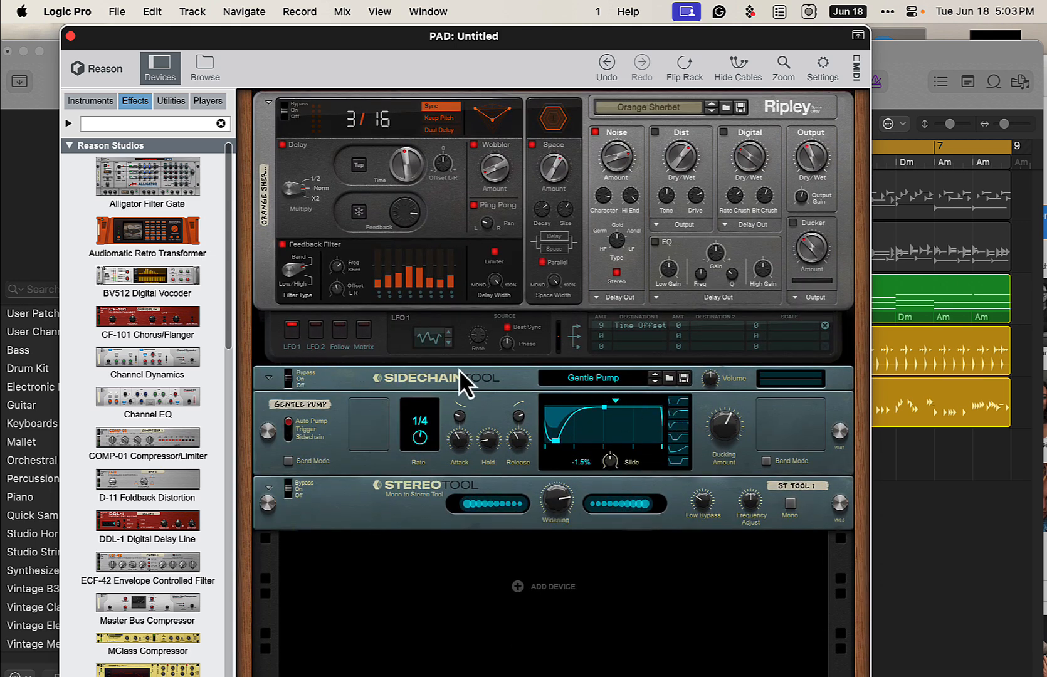
drag(147, 236, 477, 123)
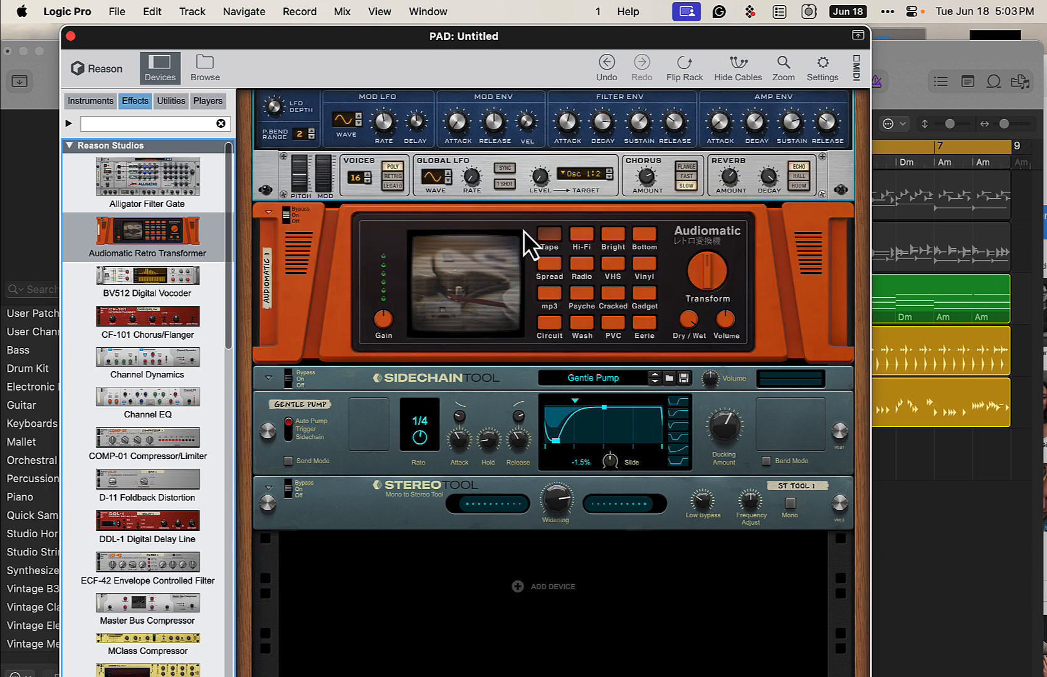
click(586, 266)
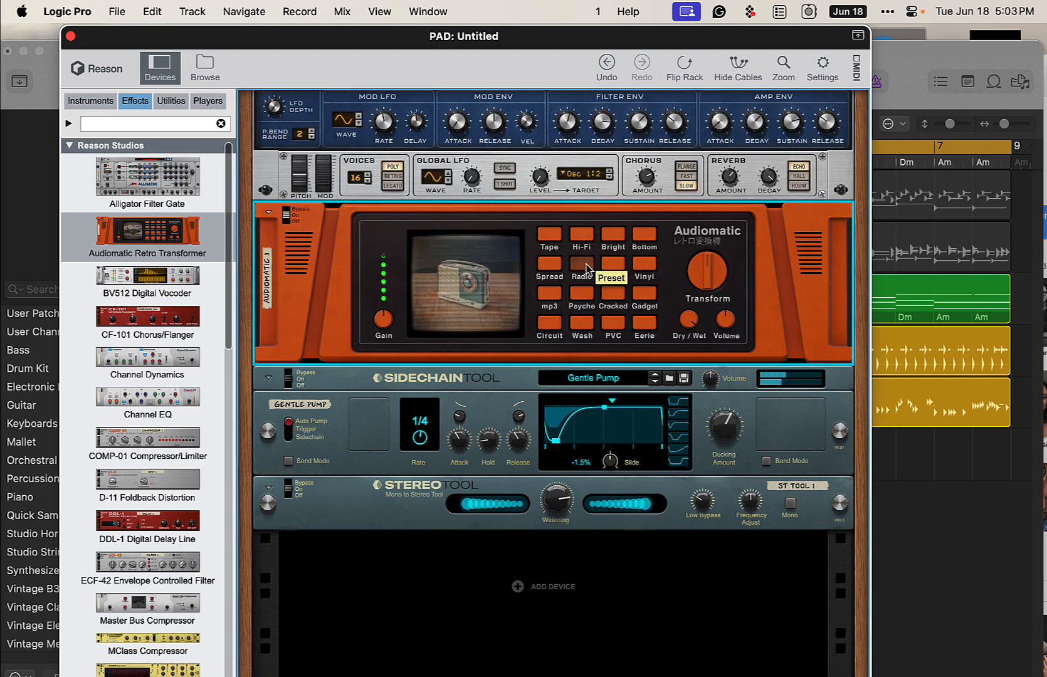
click(580, 245)
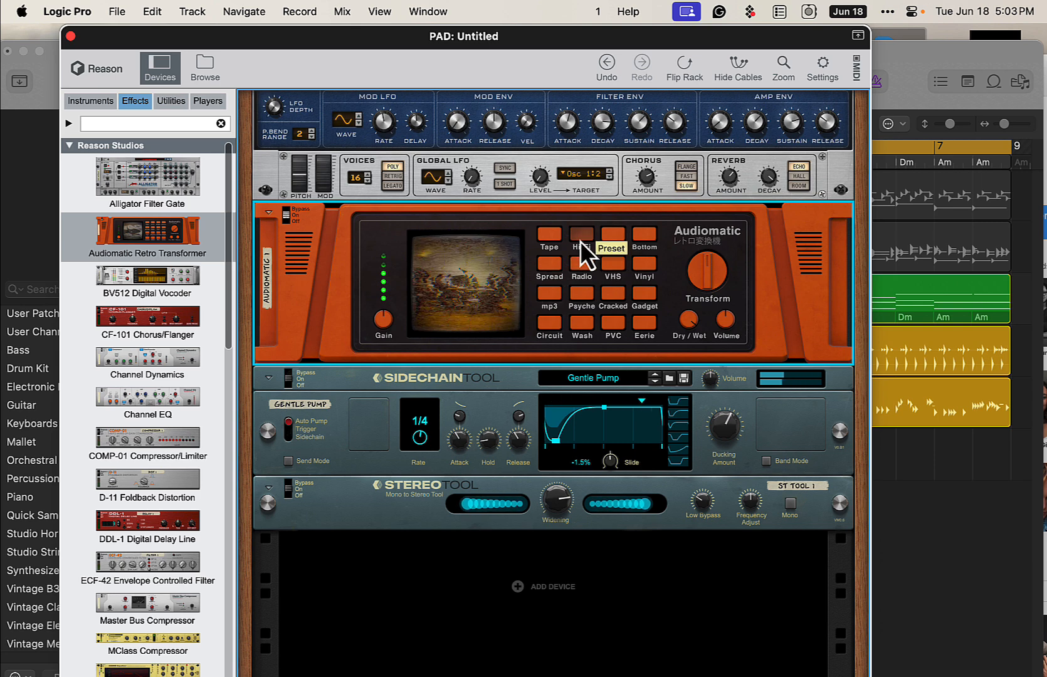
click(611, 291)
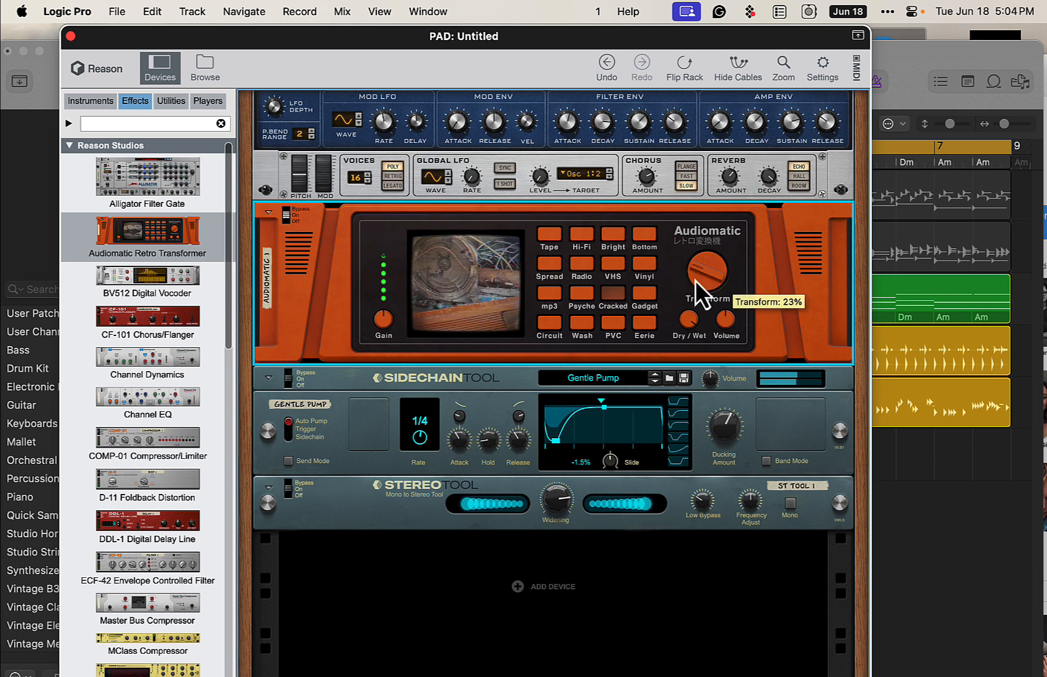
Step: Choose Audiomatic's mp3 preset and set its Dry/Wet to 64%
click(556, 300)
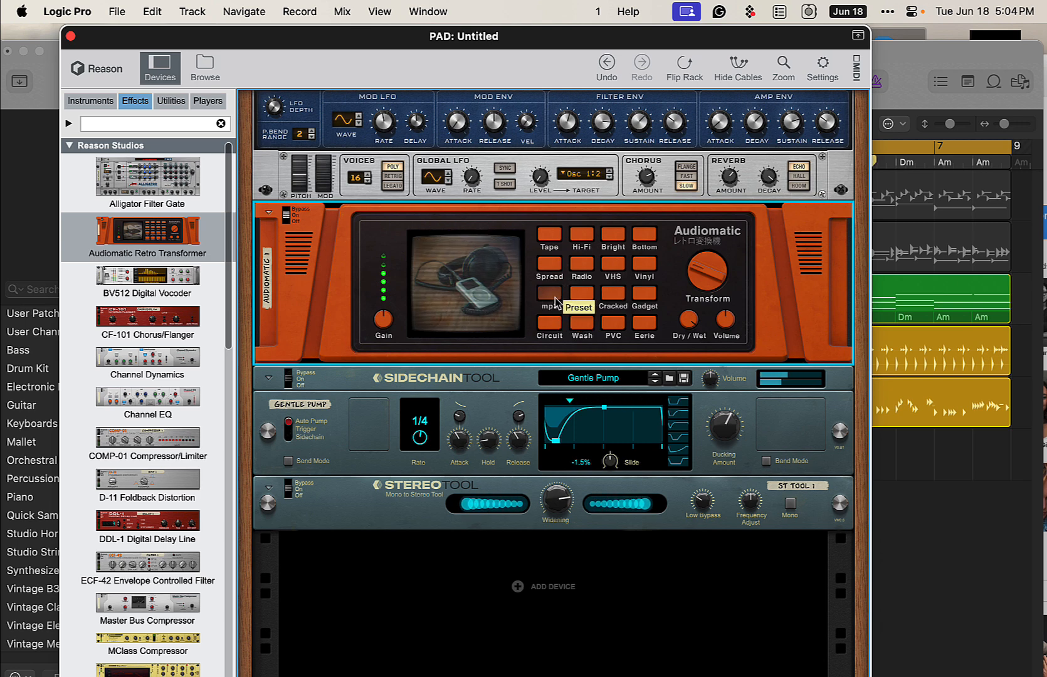
drag(687, 328, 689, 344)
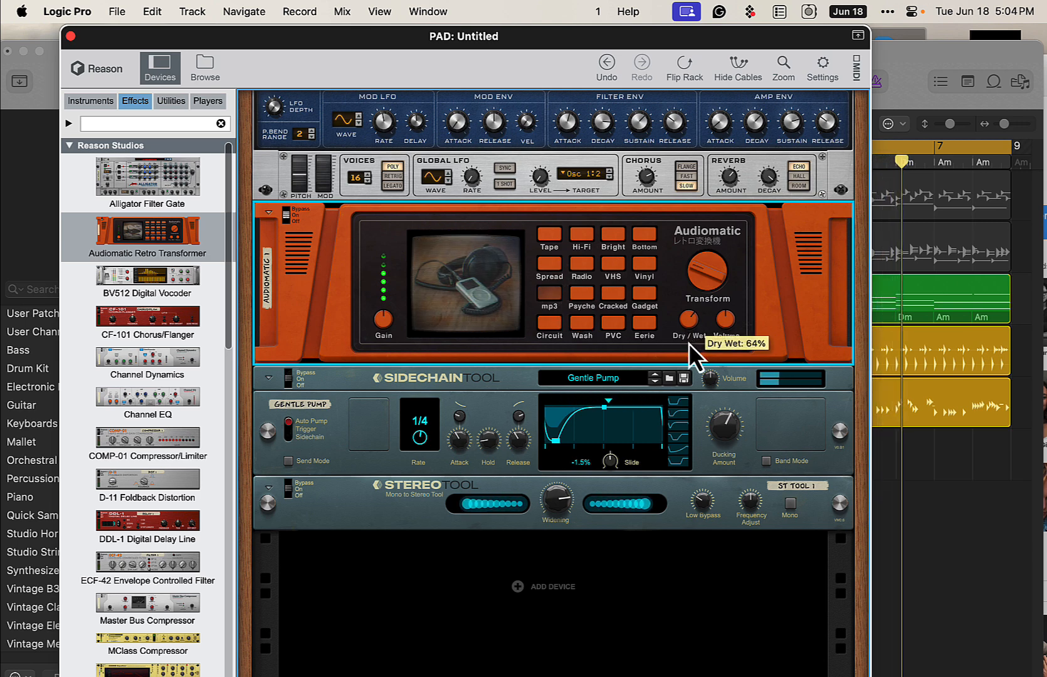
Step: Choose a Sidechain Tool curve with a slow, gradual recovery and adjust the Stereo Tool's widening slightly
click(673, 446)
click(686, 449)
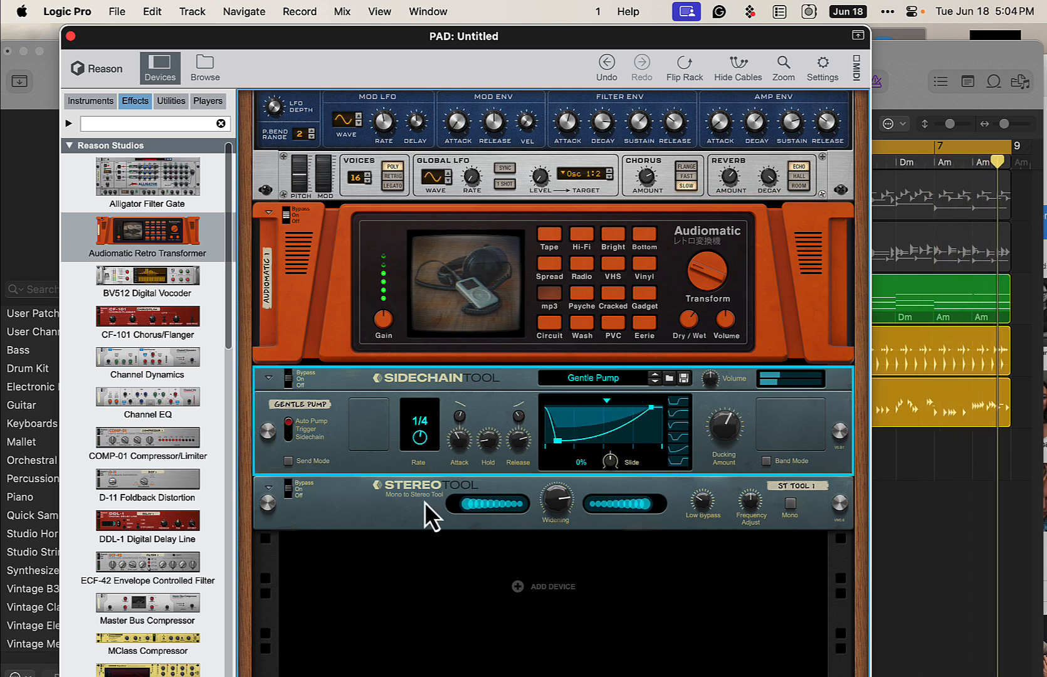
drag(562, 503, 564, 499)
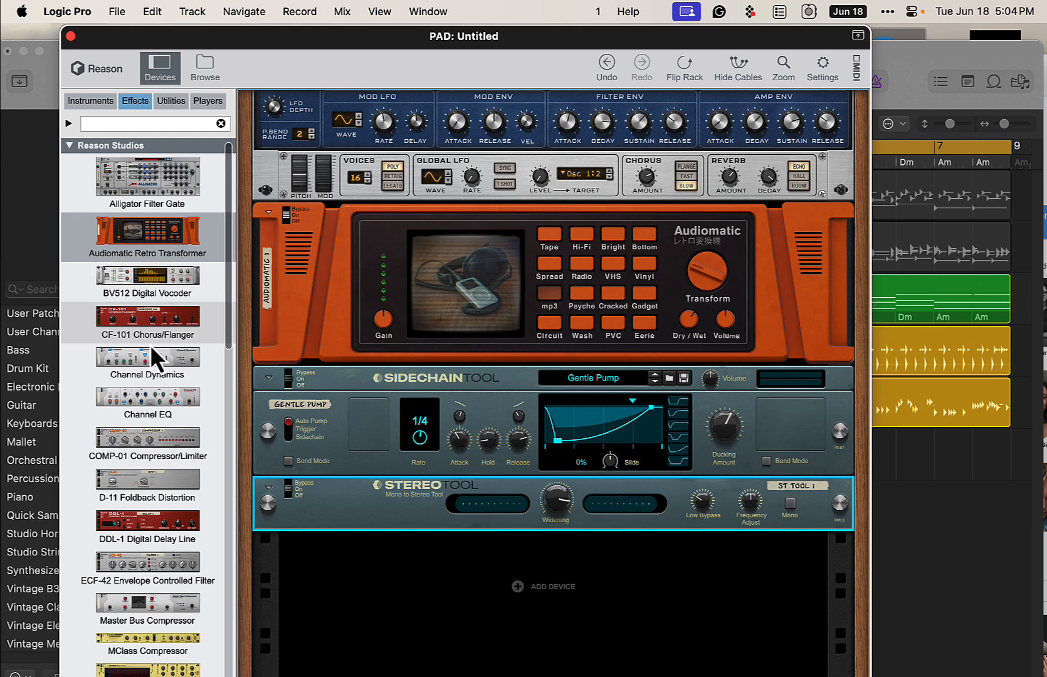
click(231, 240)
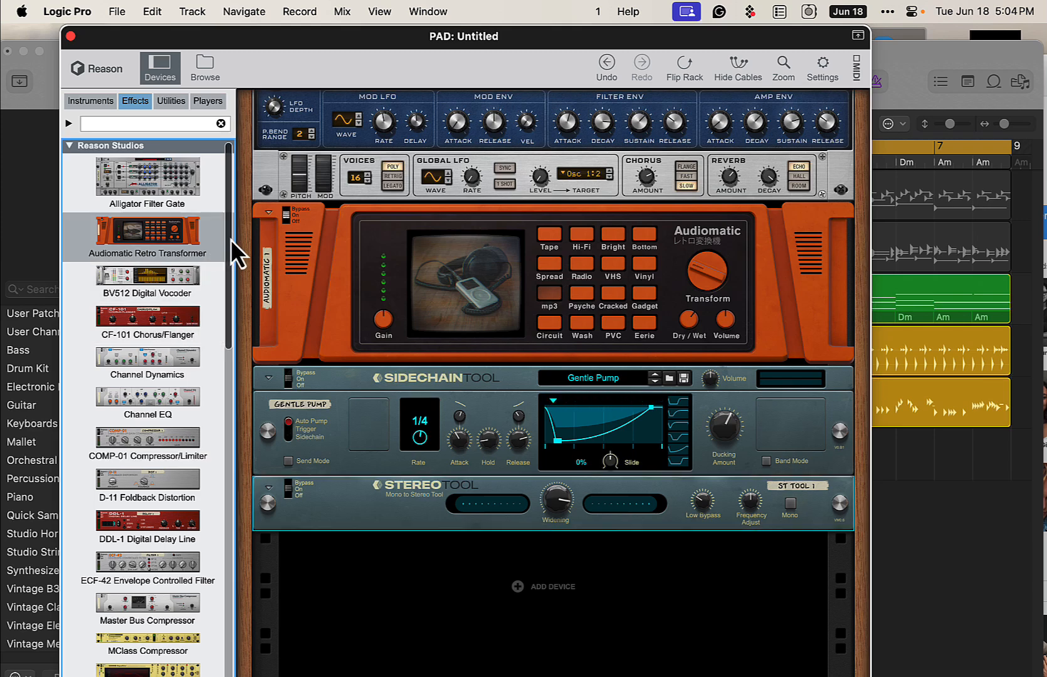
drag(229, 234, 224, 277)
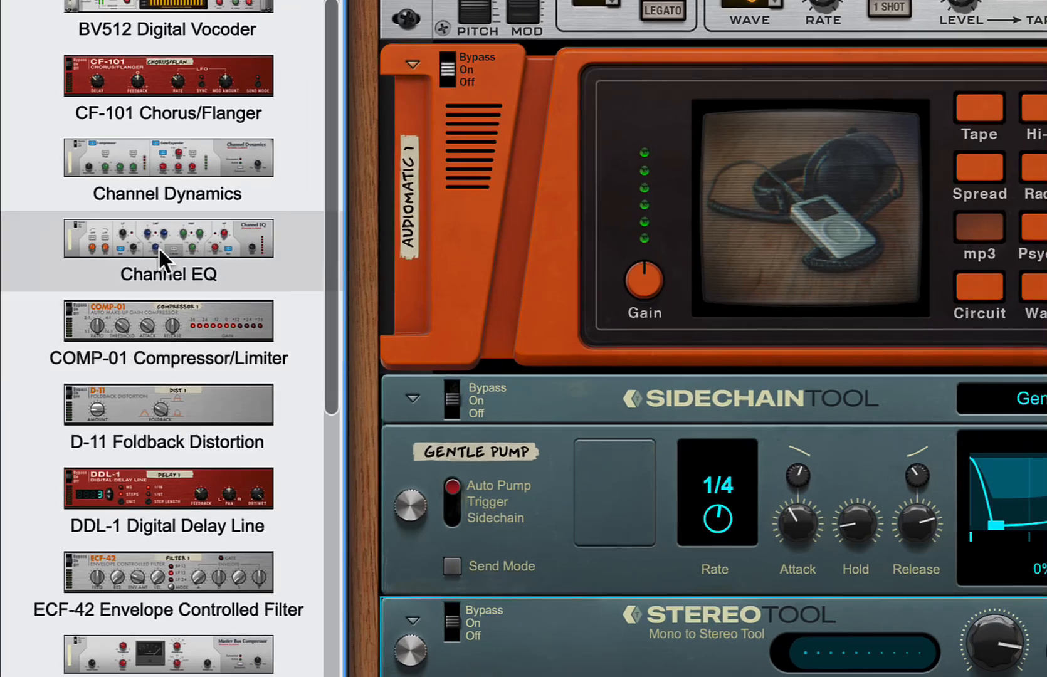
drag(325, 357, 333, 91)
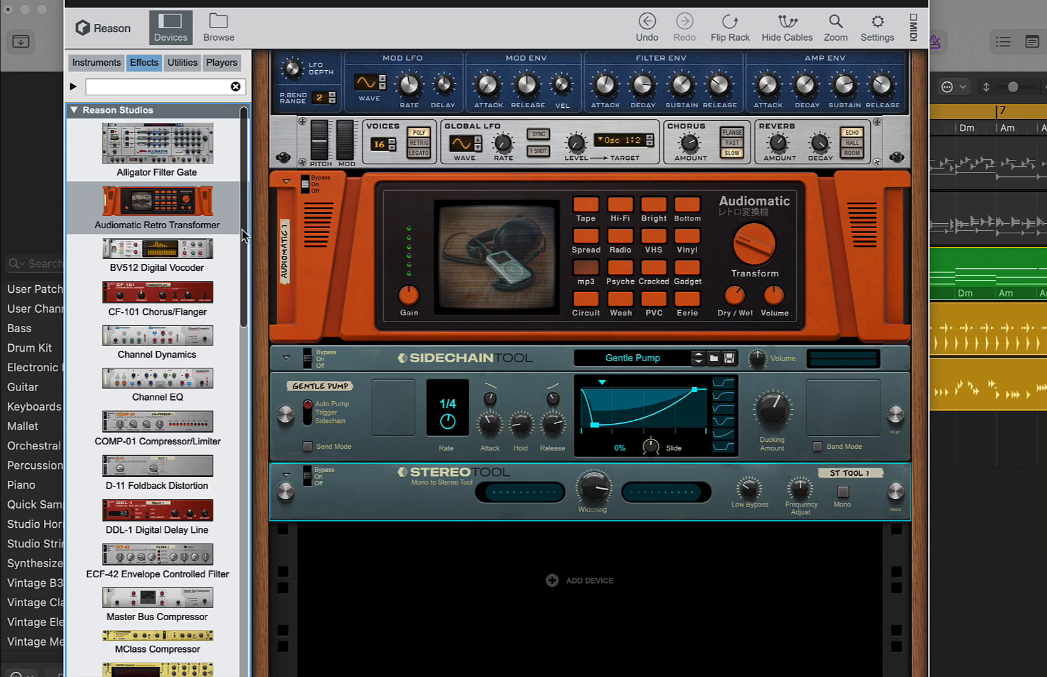
scroll(533, 306, up, 5)
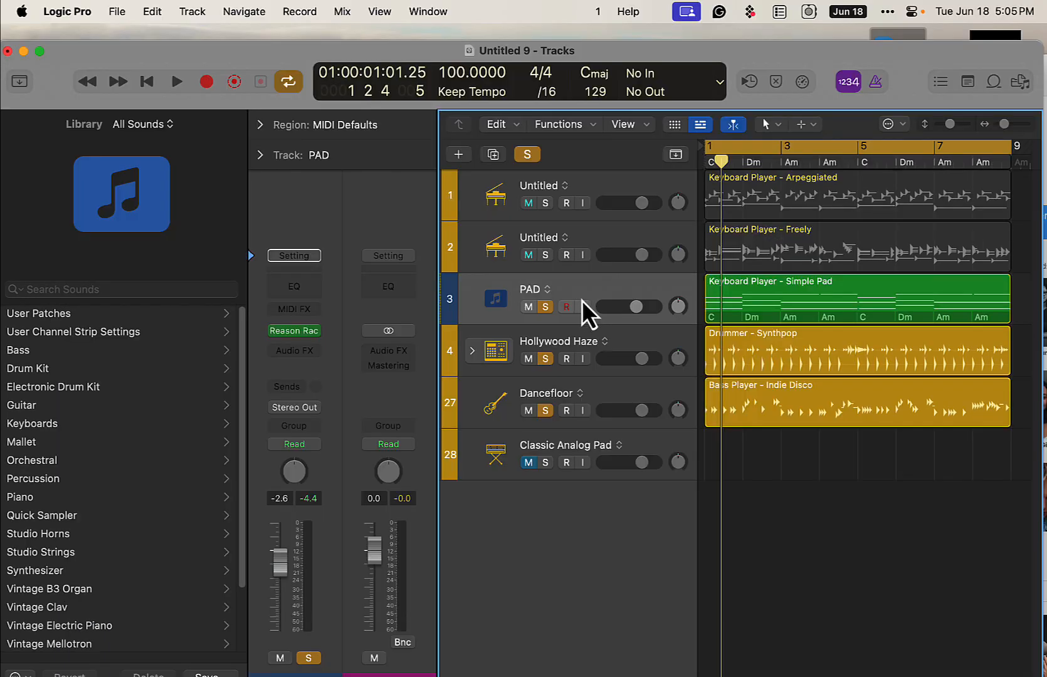
Step: Clear all existing track solos and solo only the Arpeggiated keyboard track
click(545, 307)
click(596, 193)
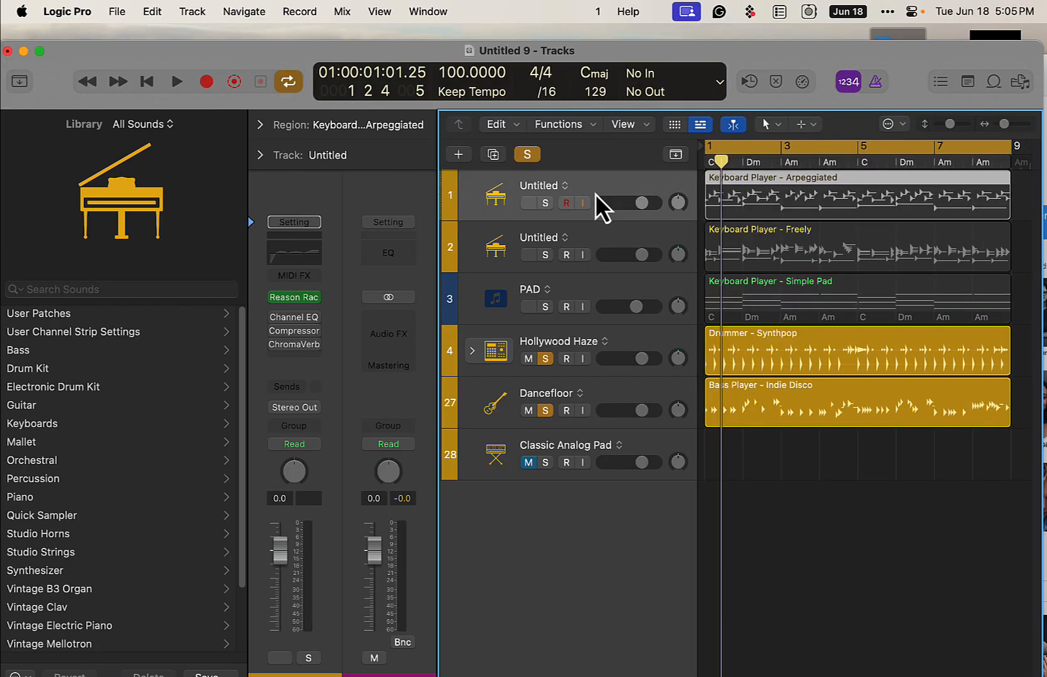
click(533, 160)
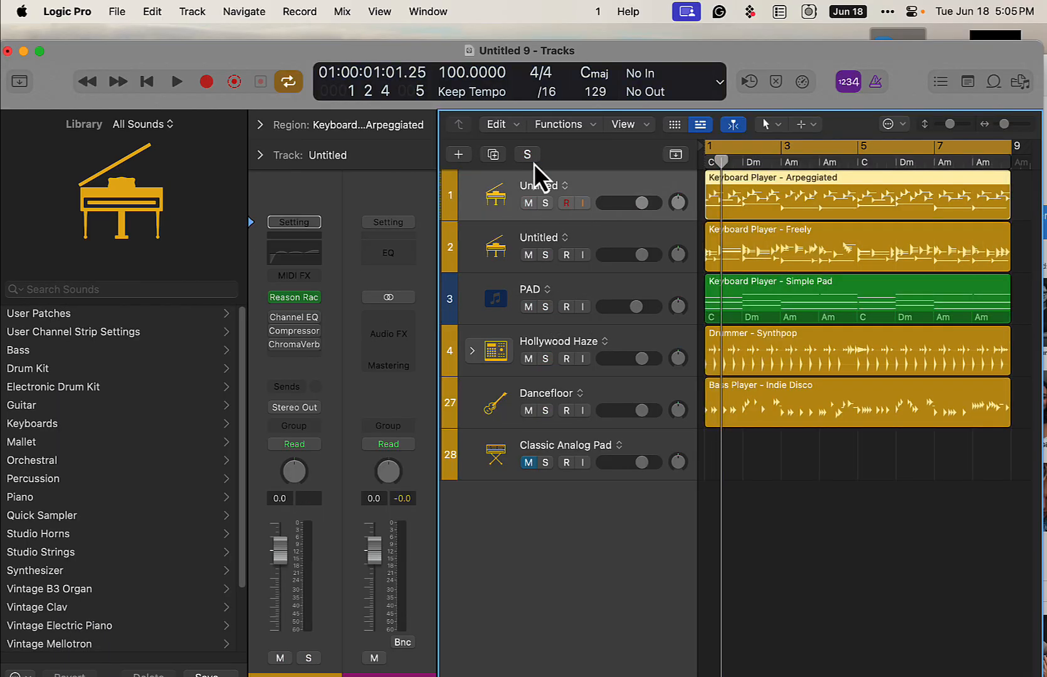
click(545, 202)
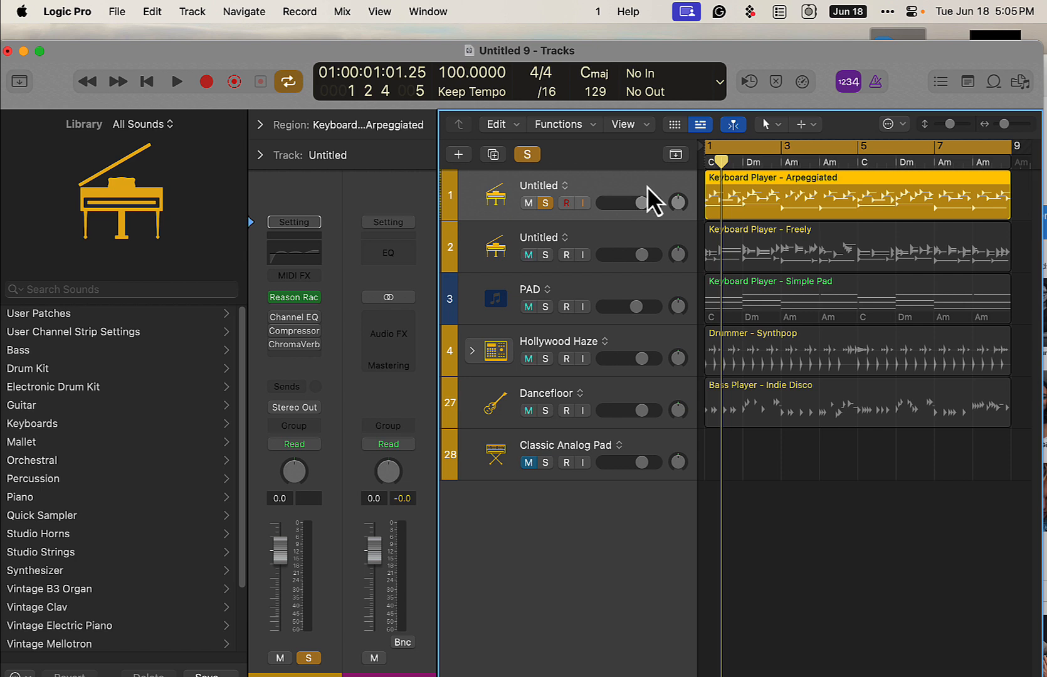
Step: Open the soloed track's Reason Rack, search Polytone patches for "keys" with the Vintage tag, and load Expander X Keys
click(300, 300)
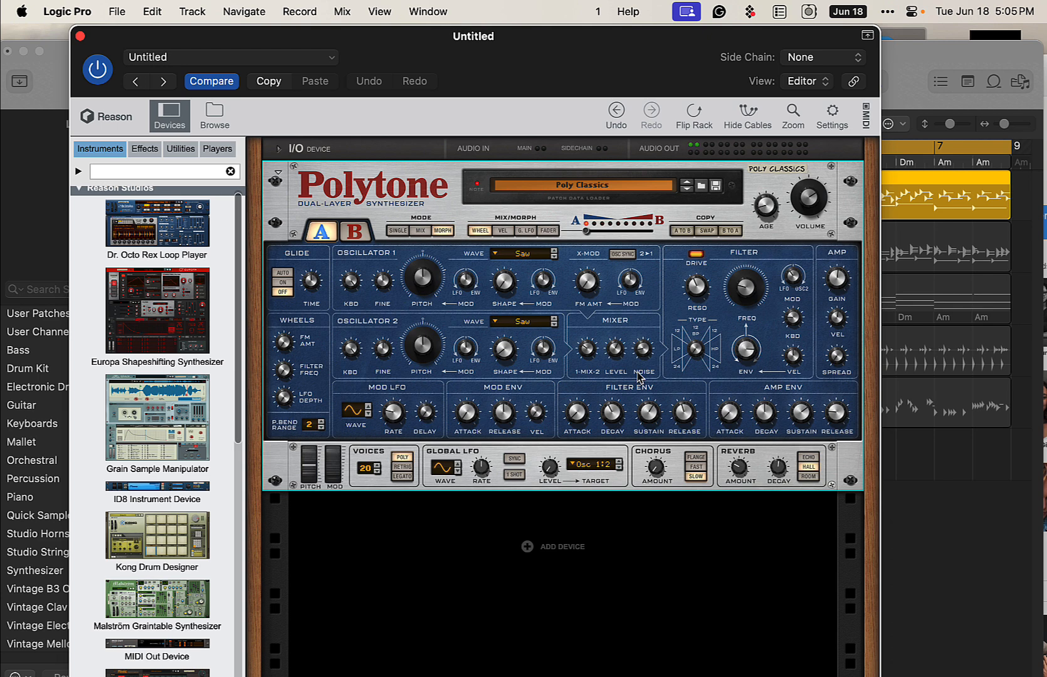
click(701, 185)
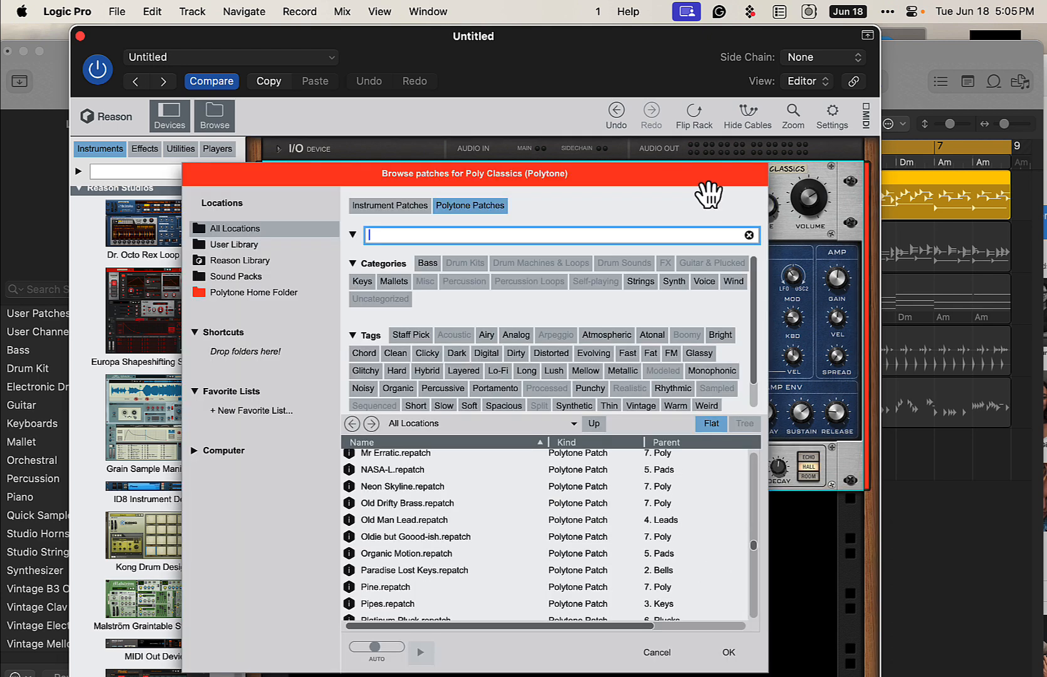
text(keys)
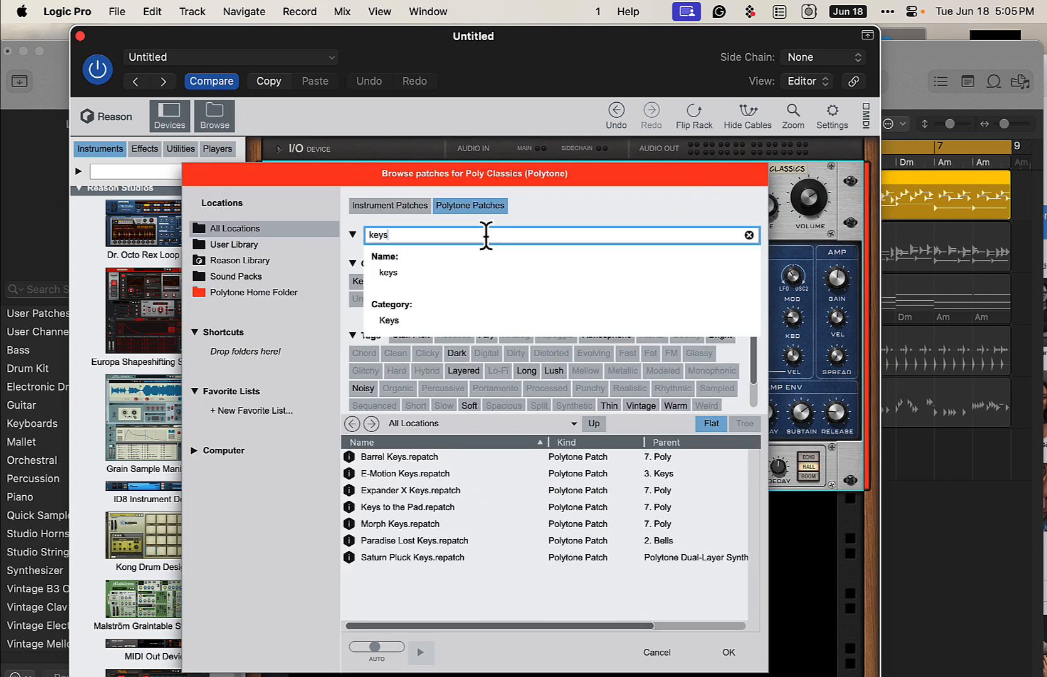
key(Return)
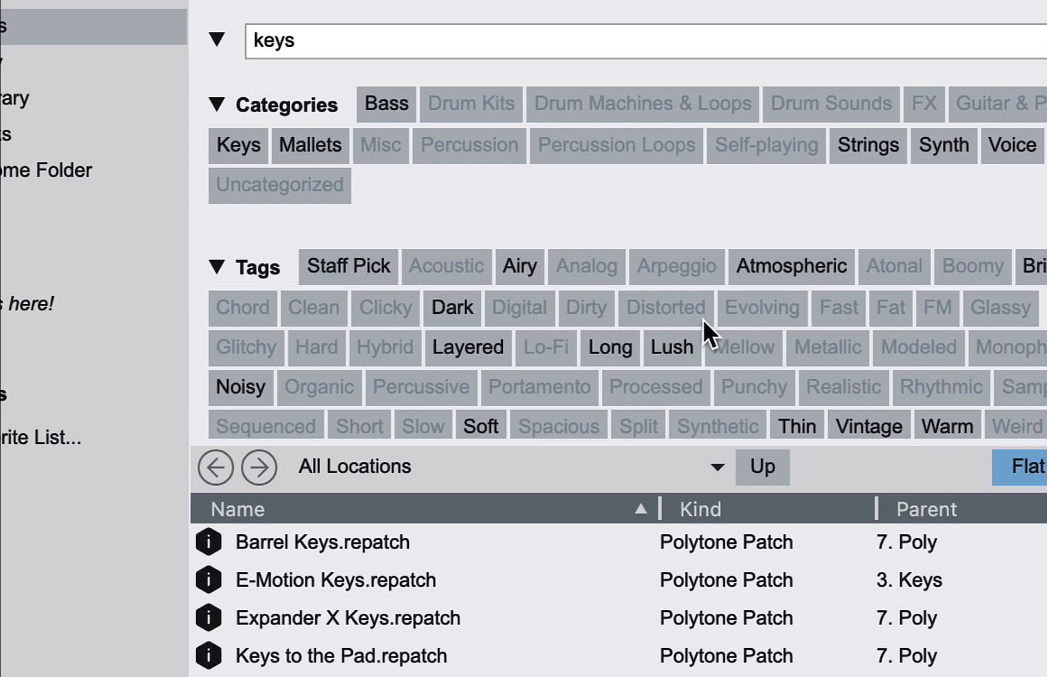
click(872, 428)
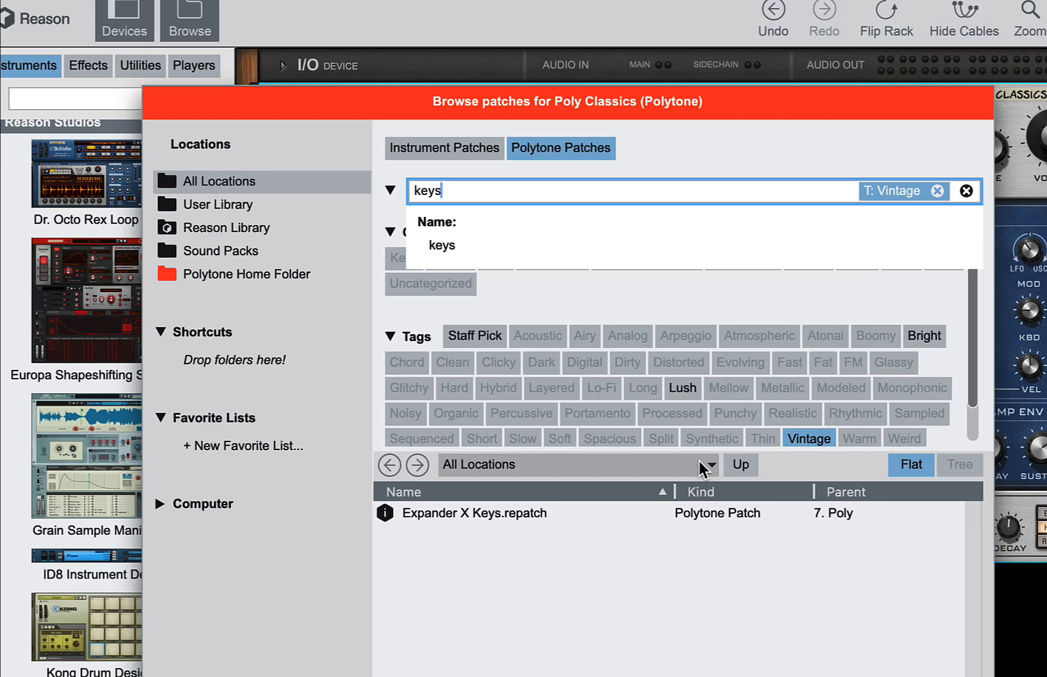
double_click(548, 518)
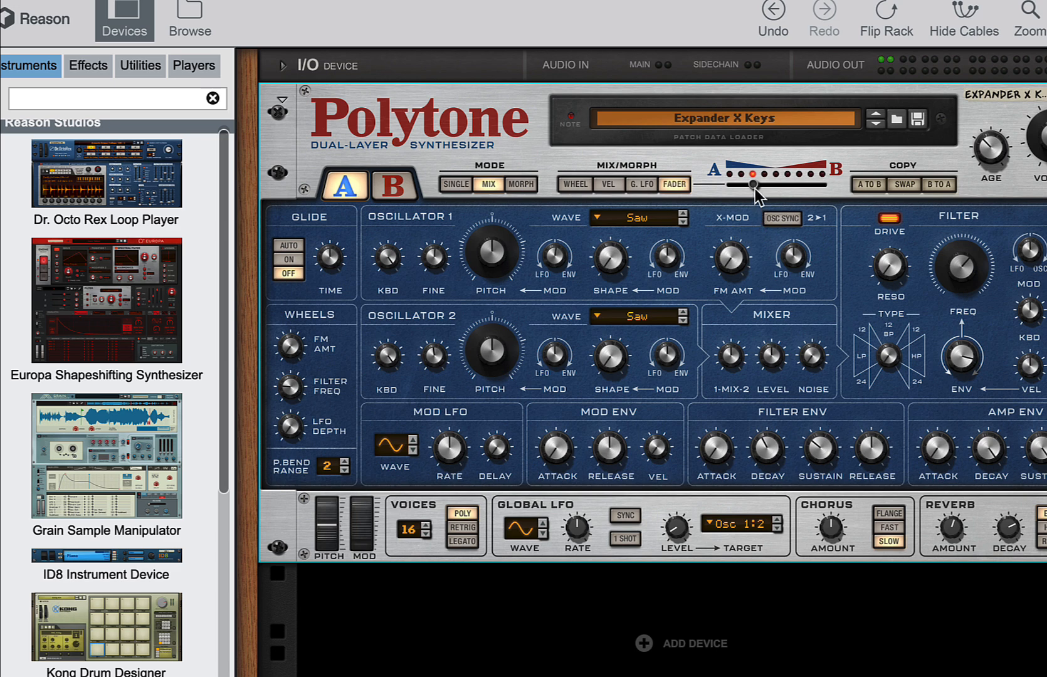
Step: Remove the Vintage tag from the "keys" patch search and load the Paradise Lost Keys patch
click(897, 119)
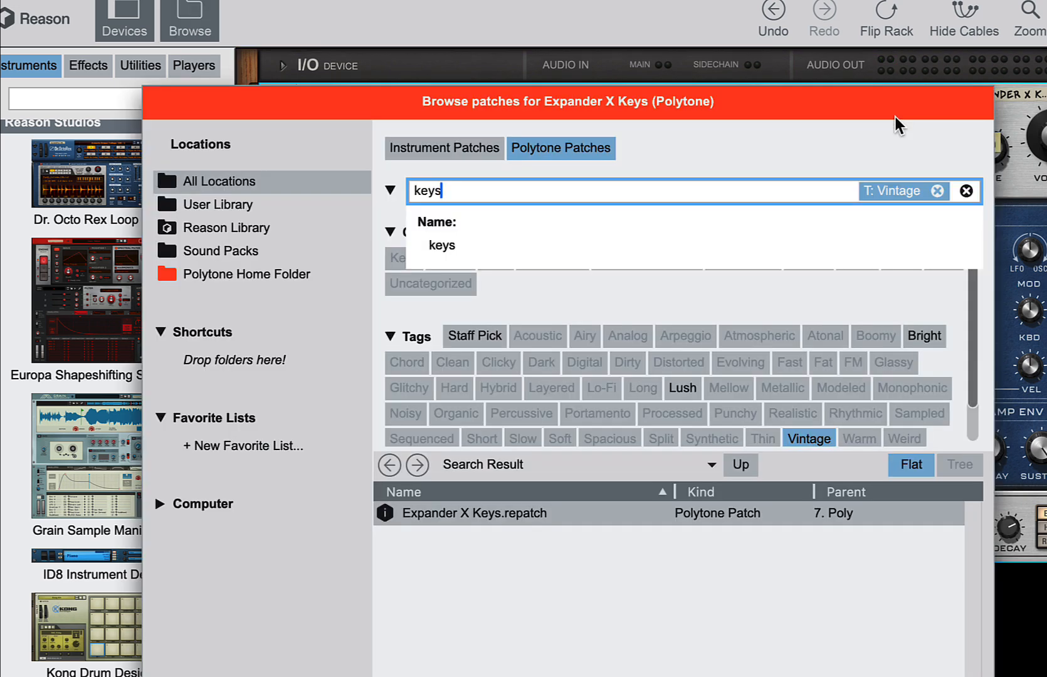
click(808, 438)
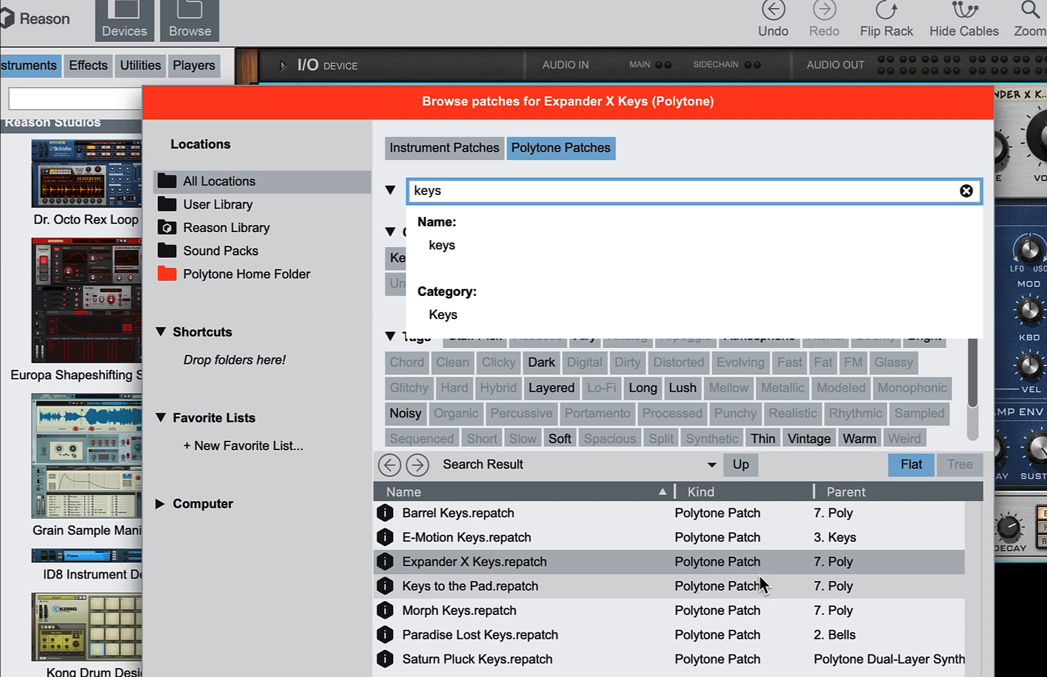
double_click(533, 630)
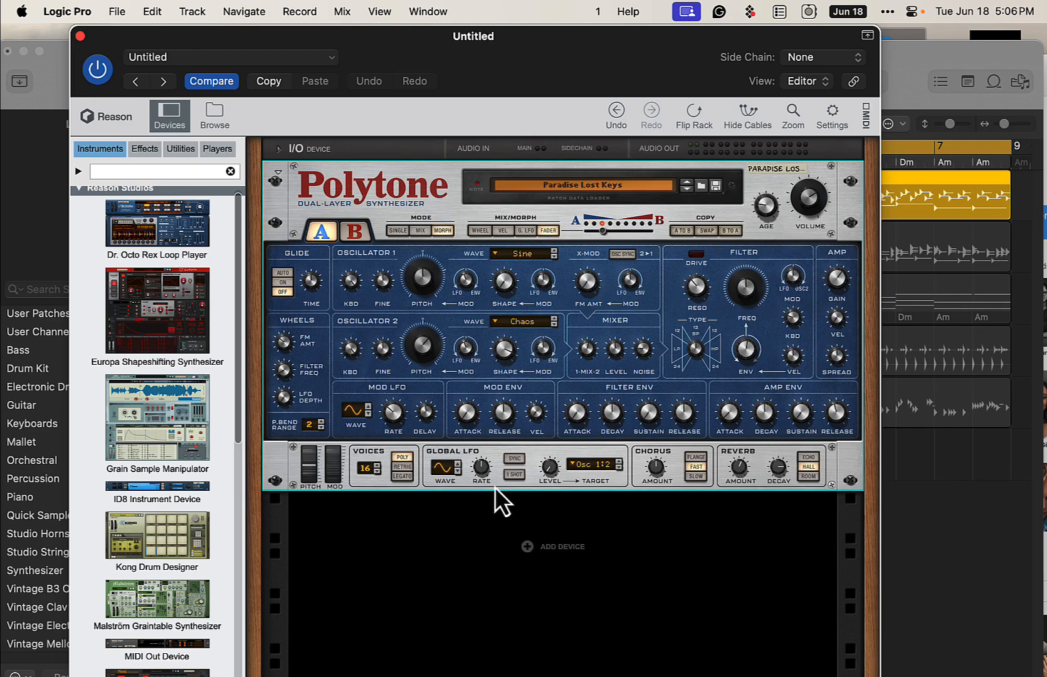
Step: Clear the Arpeggiated track's solo and play the full arrangement briefly
click(528, 155)
key(space)
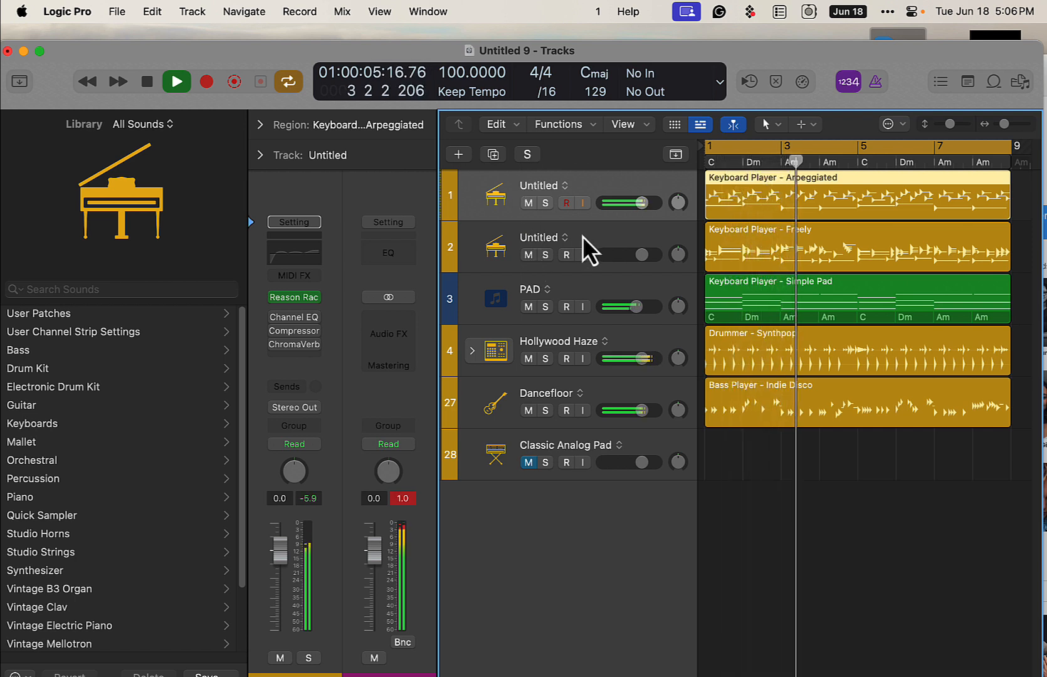
key(space)
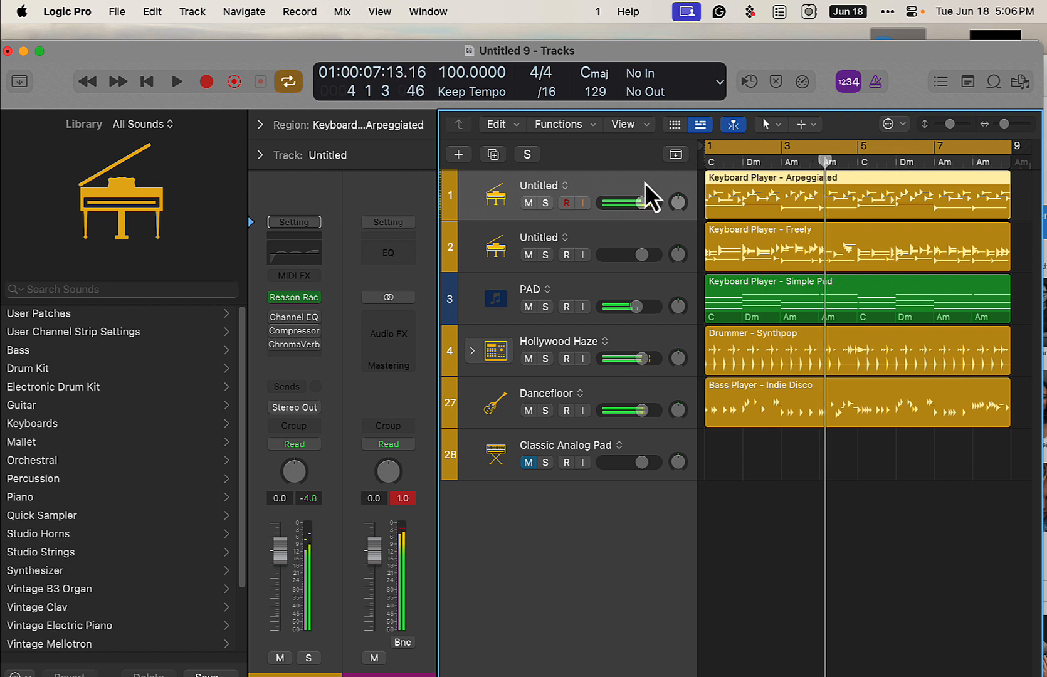
Step: In the Arpeggiated region's Session Player settings, turn off the left hand and set the right-hand voicing to 2 Voice
double_click(789, 181)
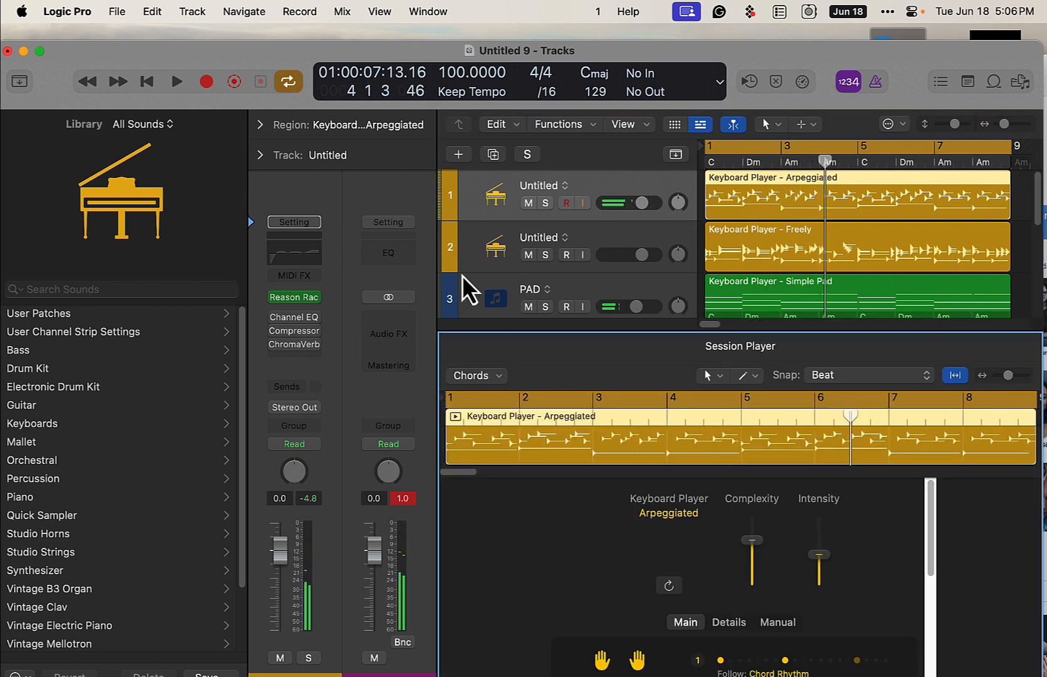
key(y)
key(i)
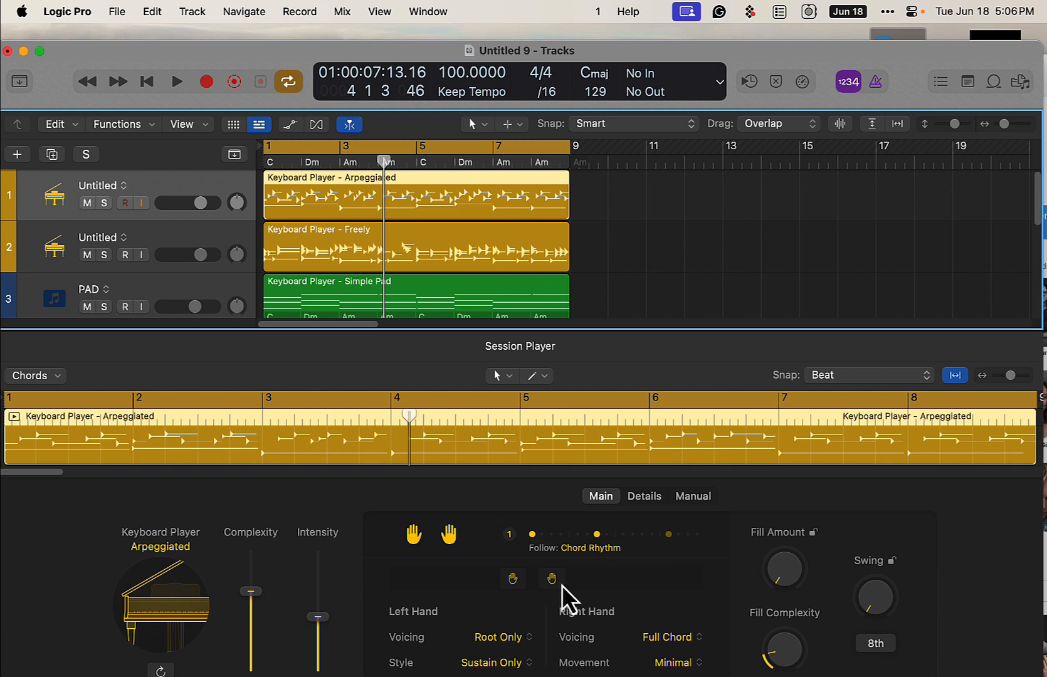
click(414, 537)
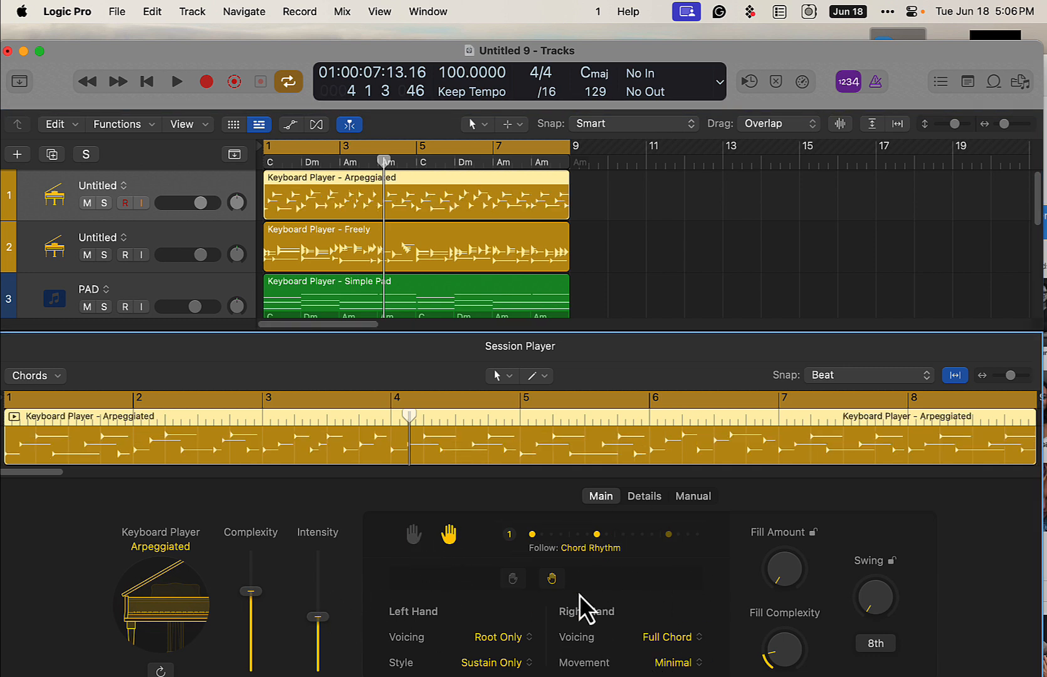
click(689, 641)
click(700, 497)
Step: Set the Keyboard Player's fill amount to 77% and raise its fill complexity to about halfway, auditioning the result
drag(780, 561, 771, 508)
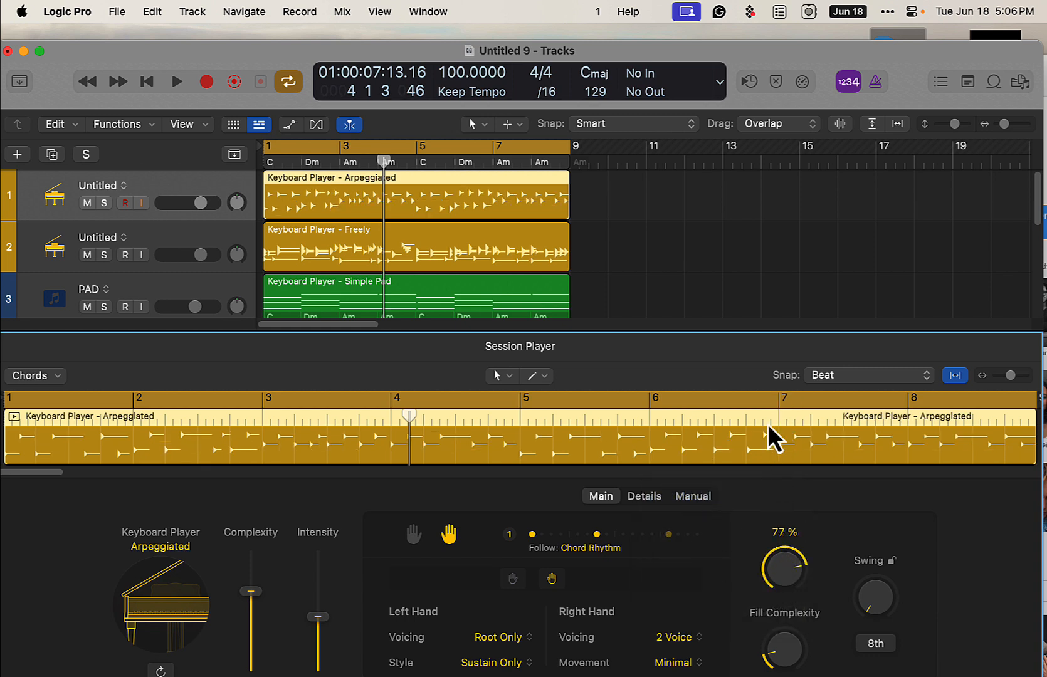
drag(777, 643, 782, 580)
key(space)
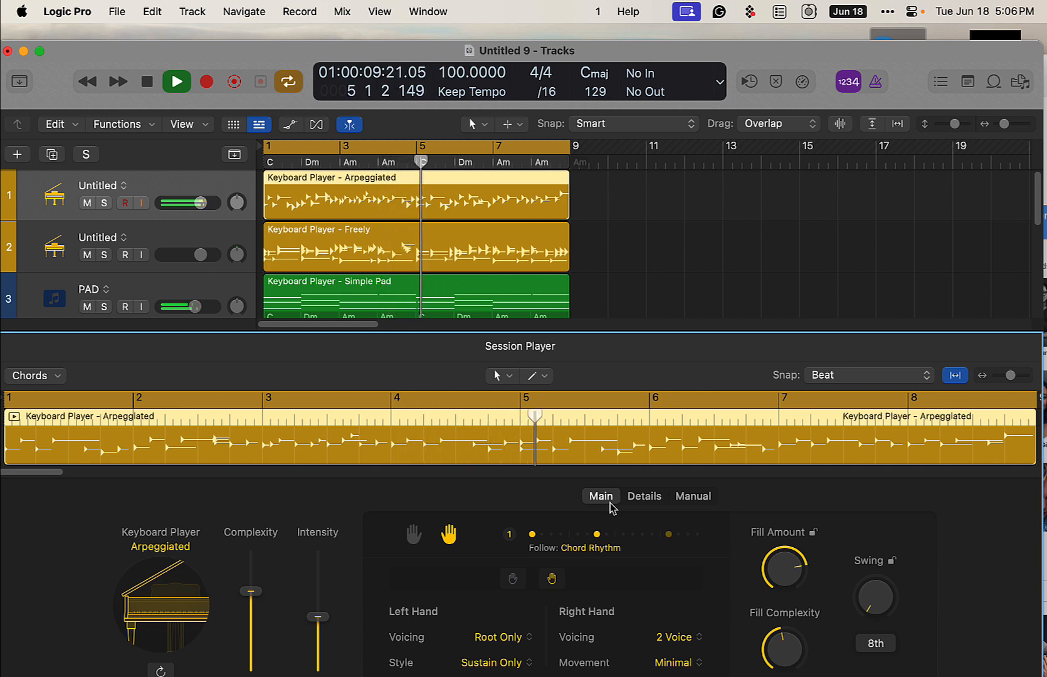
key(space)
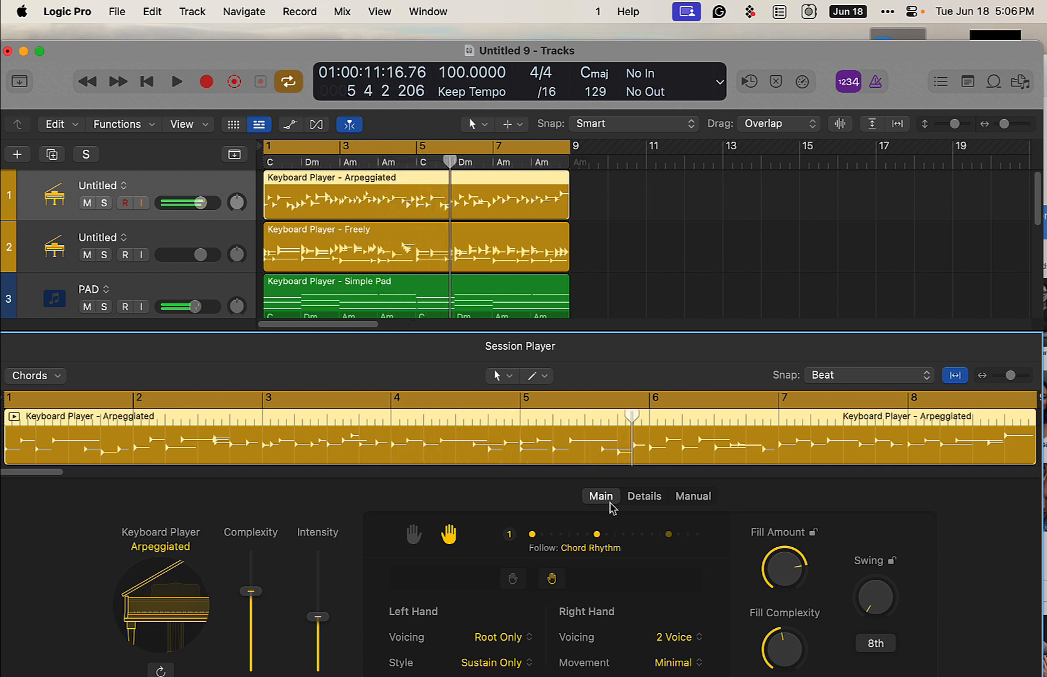
Step: Close the Session Player editor and show the Library and inspector again
key(x)
key(x)
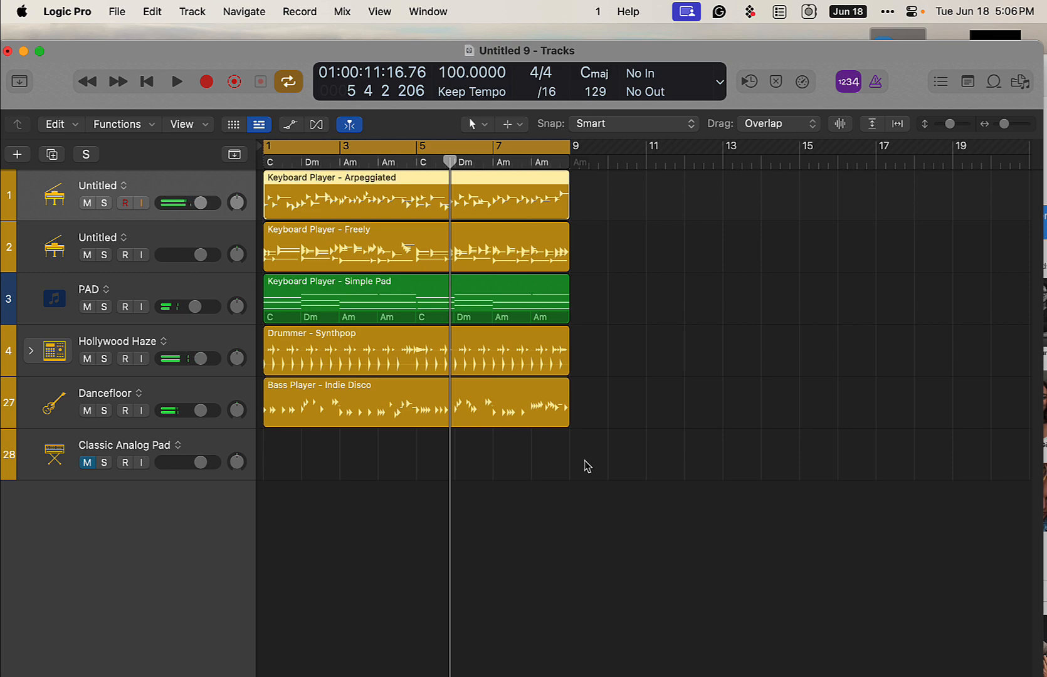
key(y)
key(i)
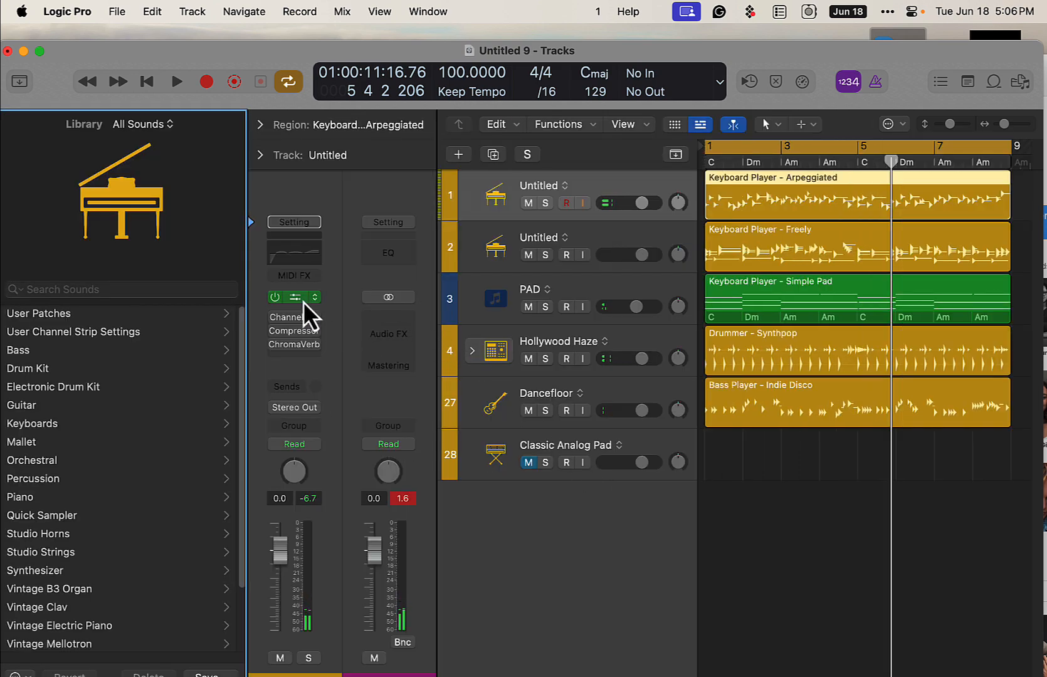
Step: Reopen the Arpeggiated track's Reason Rack and browse all instrument patches to replace Polytone with Grain's Grainophone patch
click(303, 301)
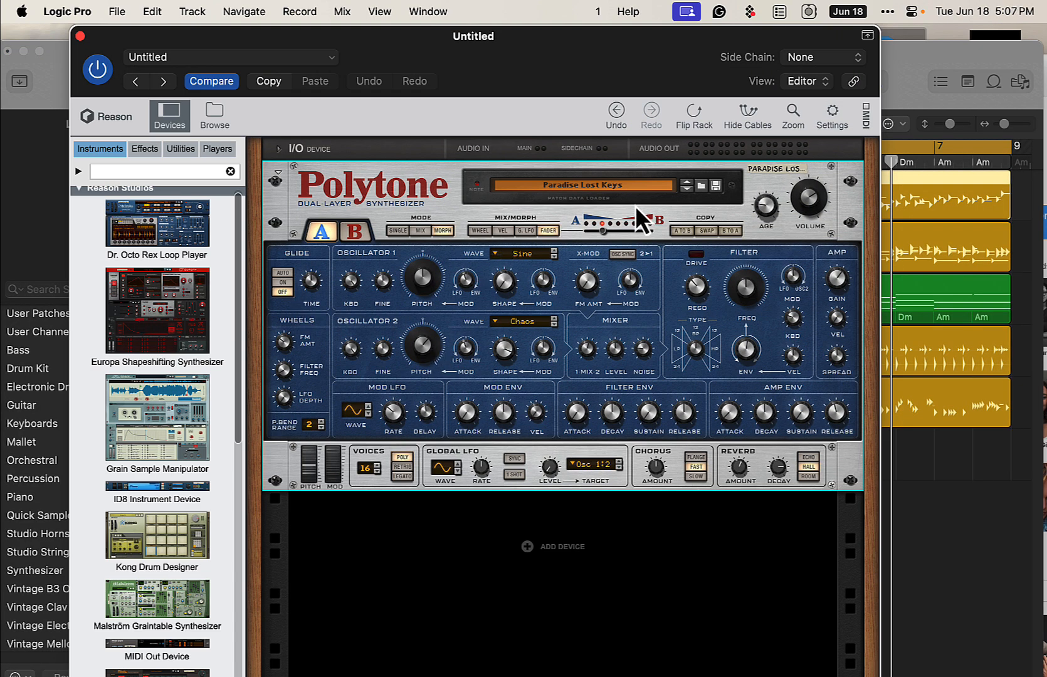
click(685, 190)
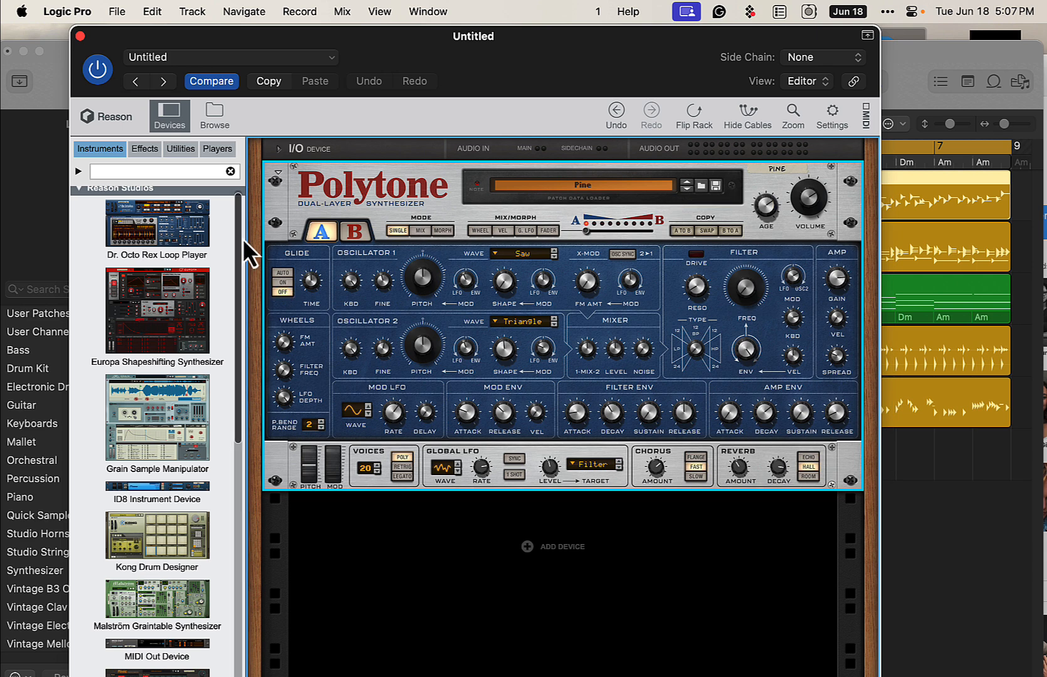
click(214, 121)
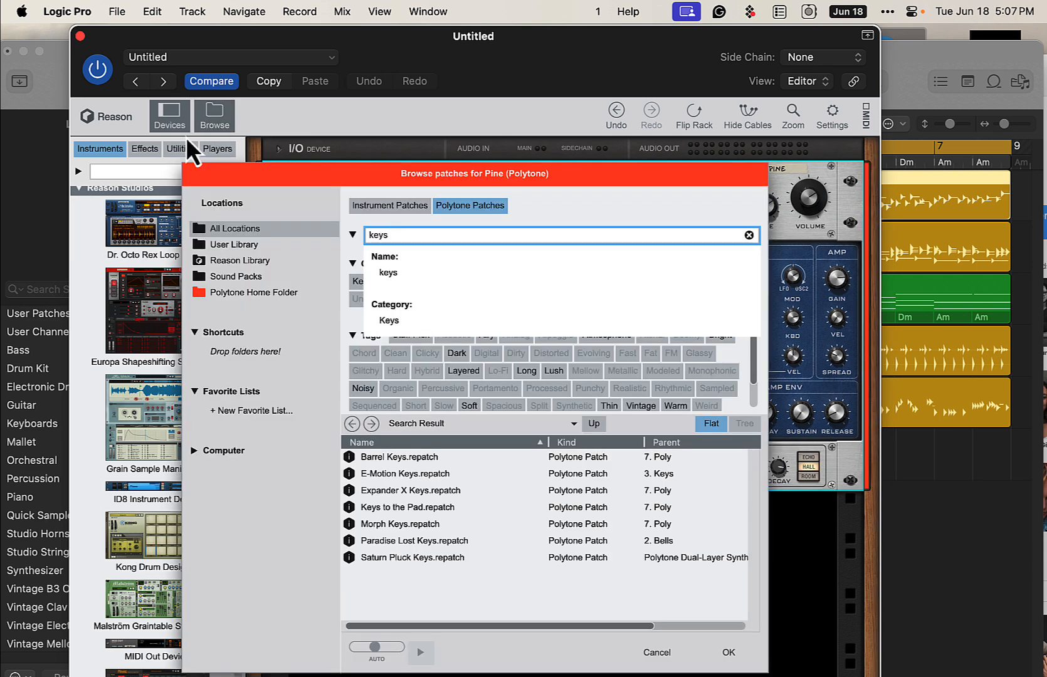
click(590, 202)
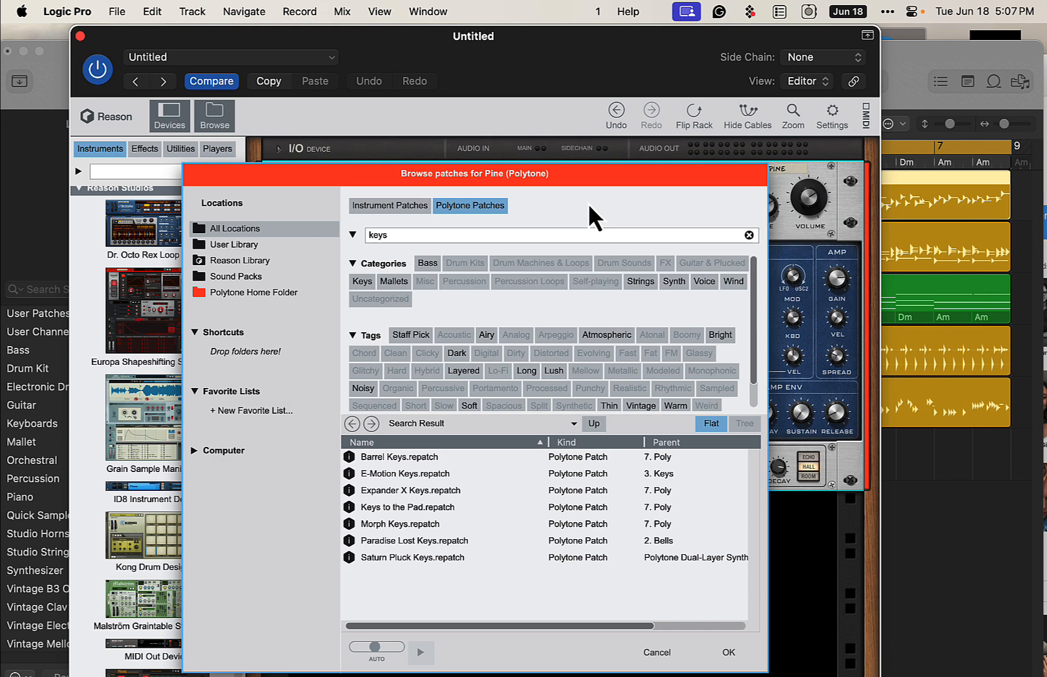
click(390, 205)
click(612, 212)
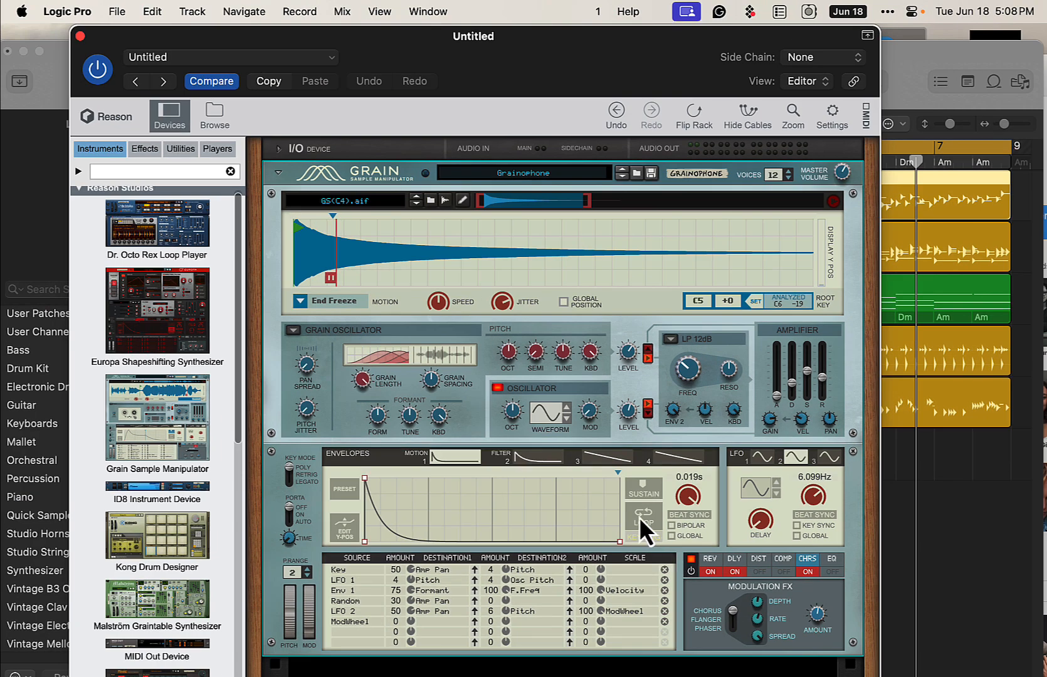
Step: Add the Audiomatic Retro Transformer and Alligator Filter Gate effects beneath Grain in the Arpeggiated track's rack, with Alligator above Audiomatic
scroll(602, 525, down, 3)
scroll(273, 440, up, 1)
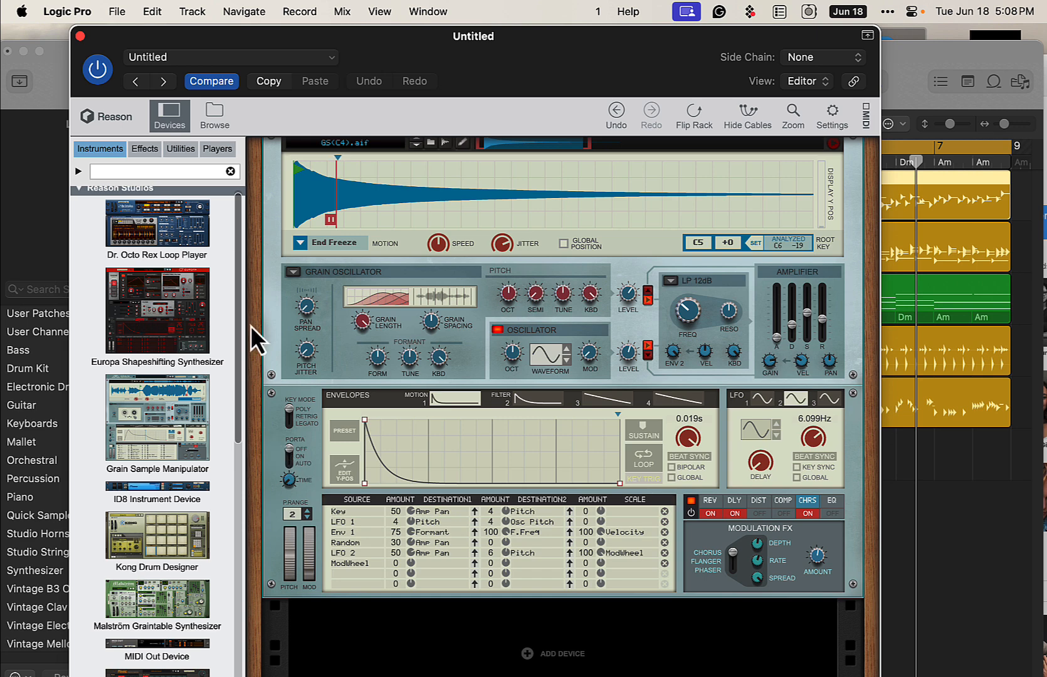
click(144, 151)
scroll(215, 417, down, 2)
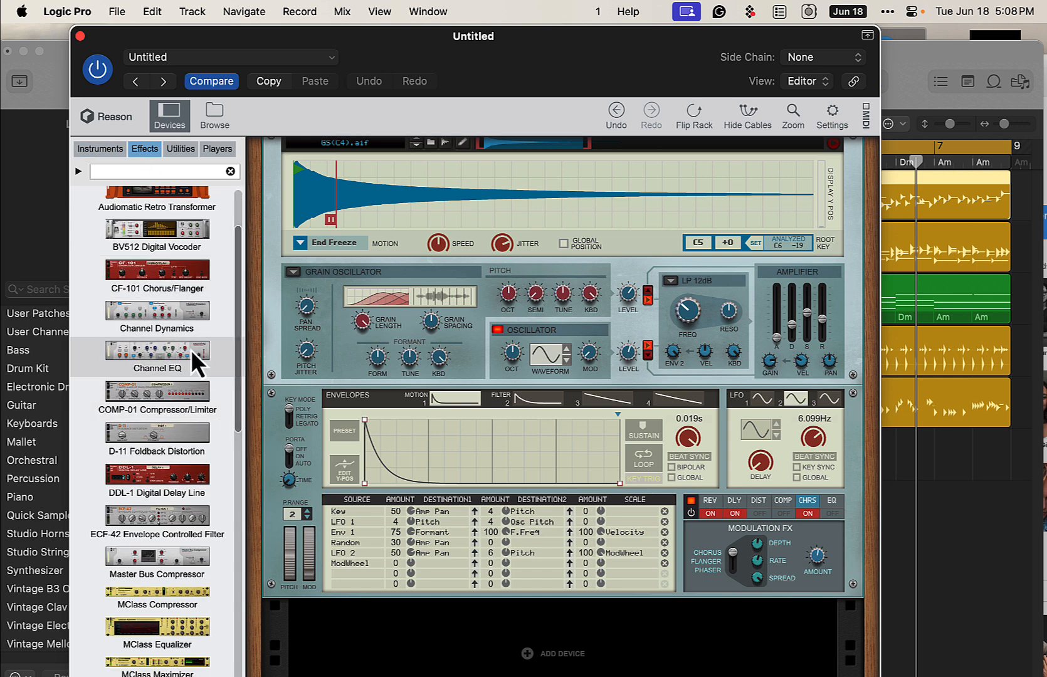
scroll(233, 397, down, 5)
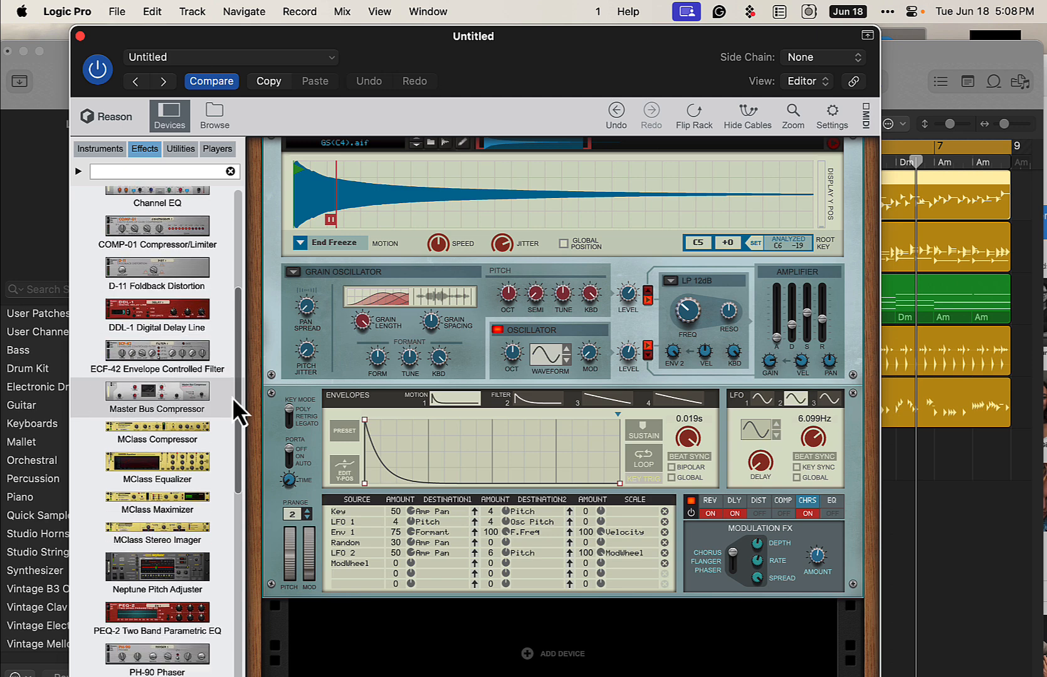
scroll(233, 398, down, 5)
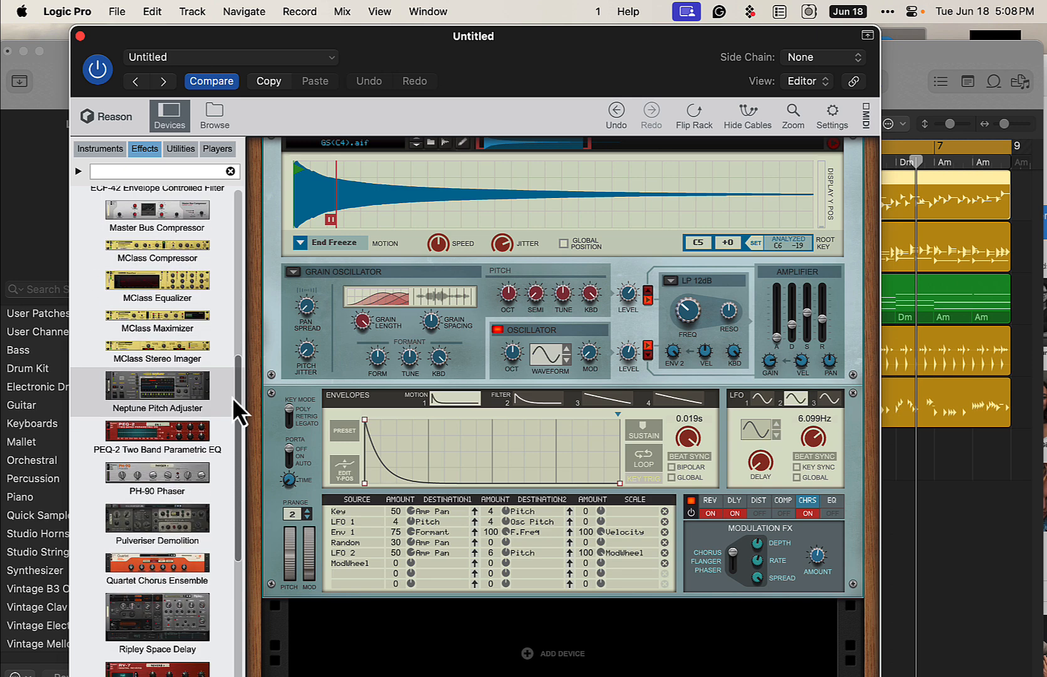
scroll(233, 397, down, 10)
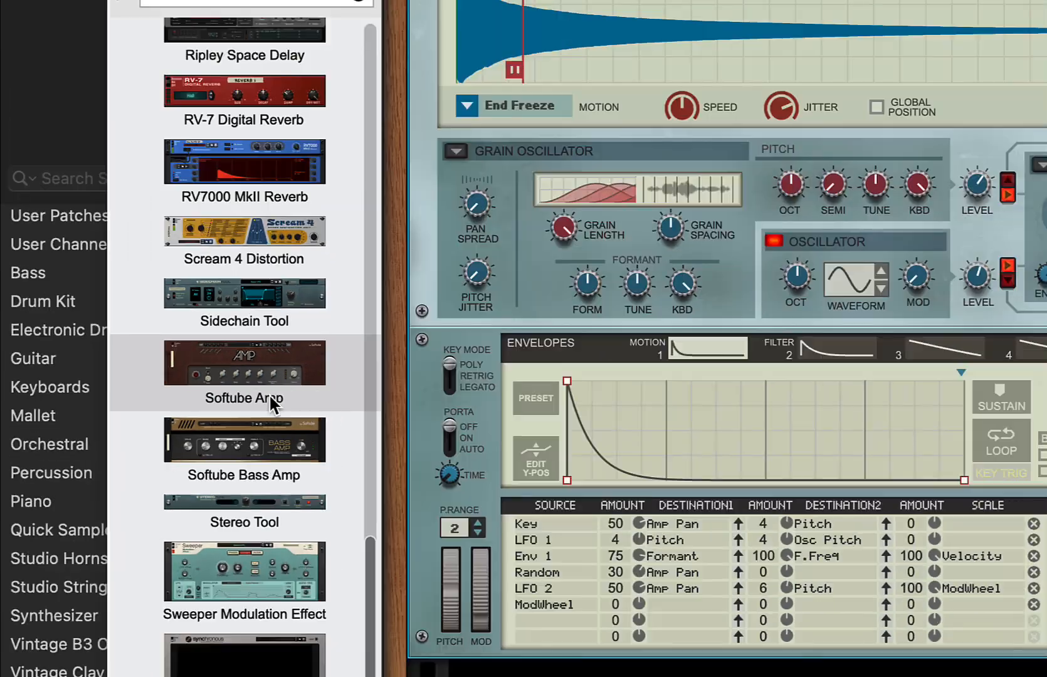
scroll(176, 367, up, 10)
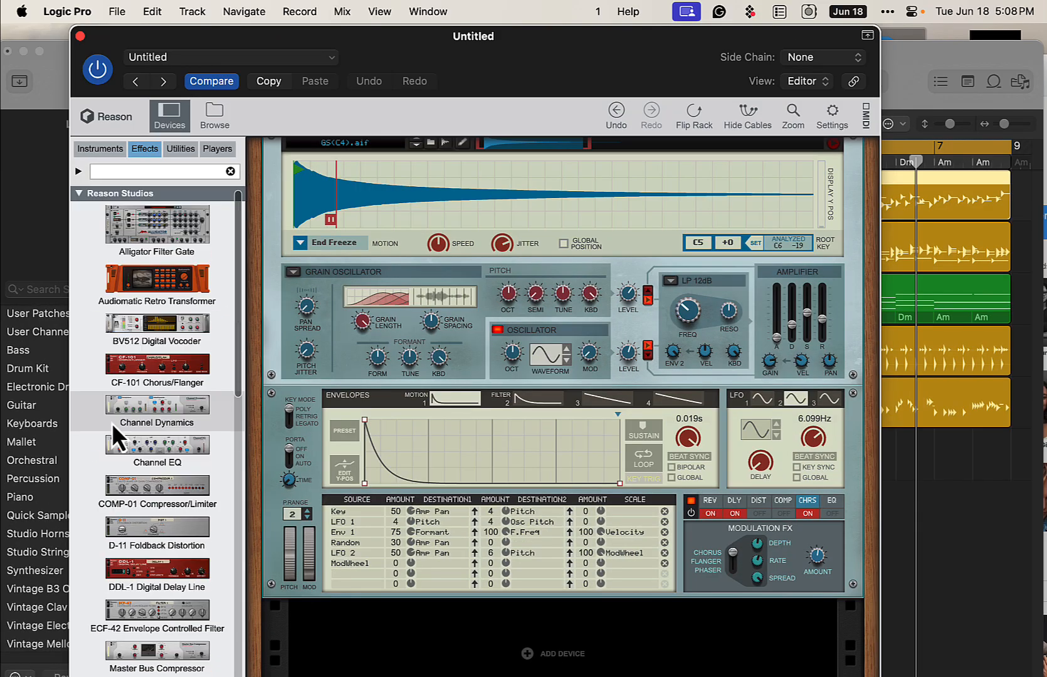
drag(147, 283, 533, 660)
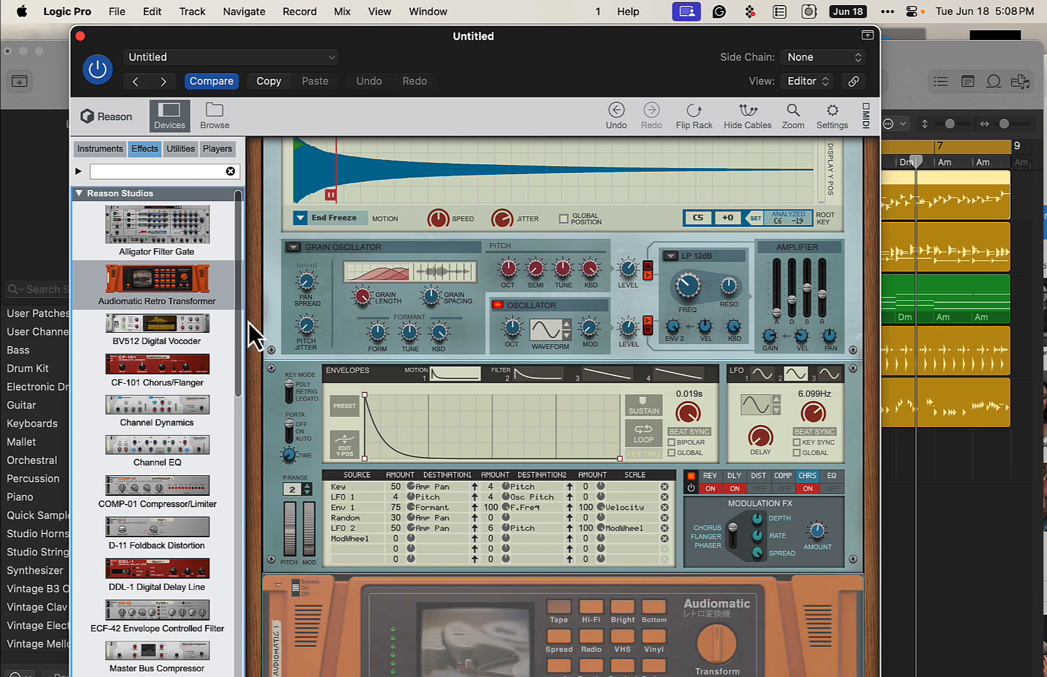
drag(167, 235, 496, 656)
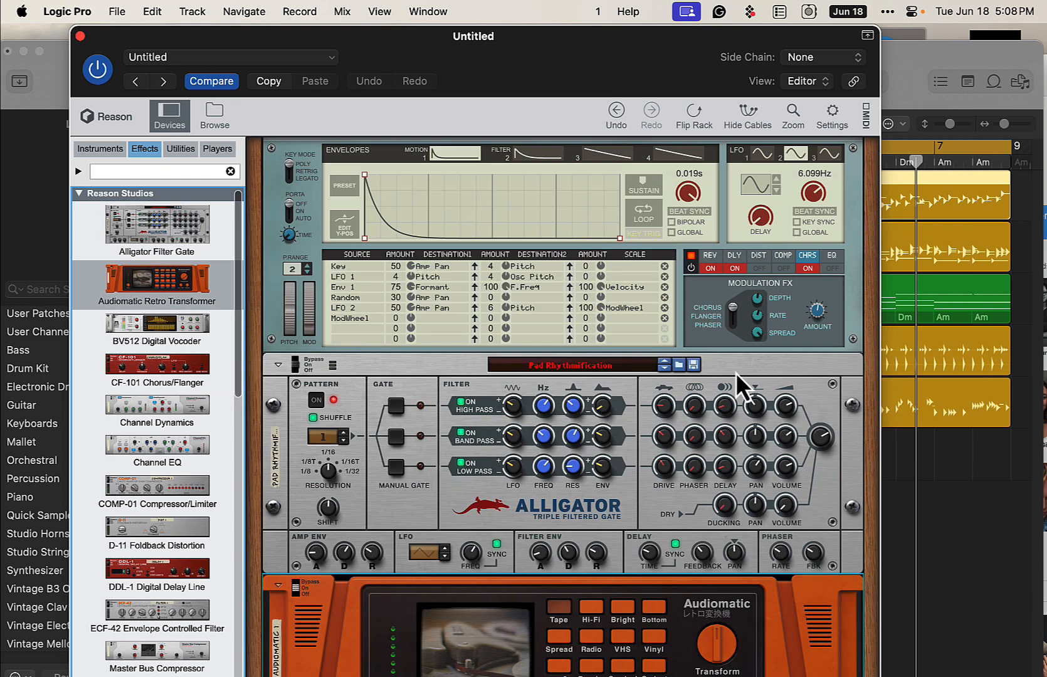
Step: Filter Alligator's patches by the Lo-Fi tag and load Bubbling Bands.gator
click(680, 365)
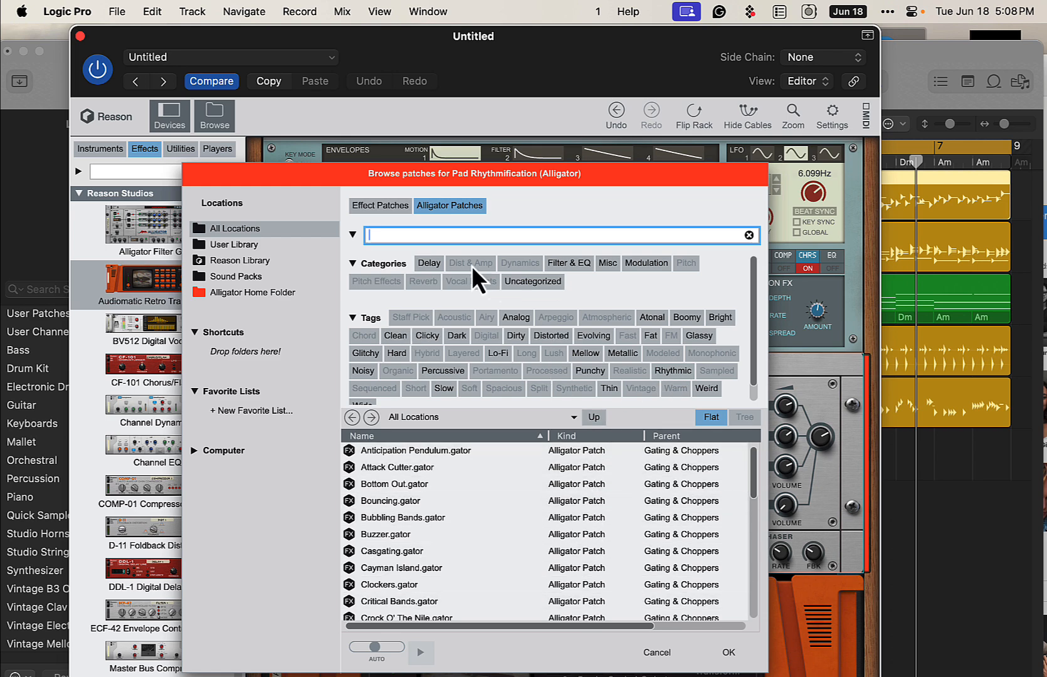
click(492, 353)
double_click(412, 452)
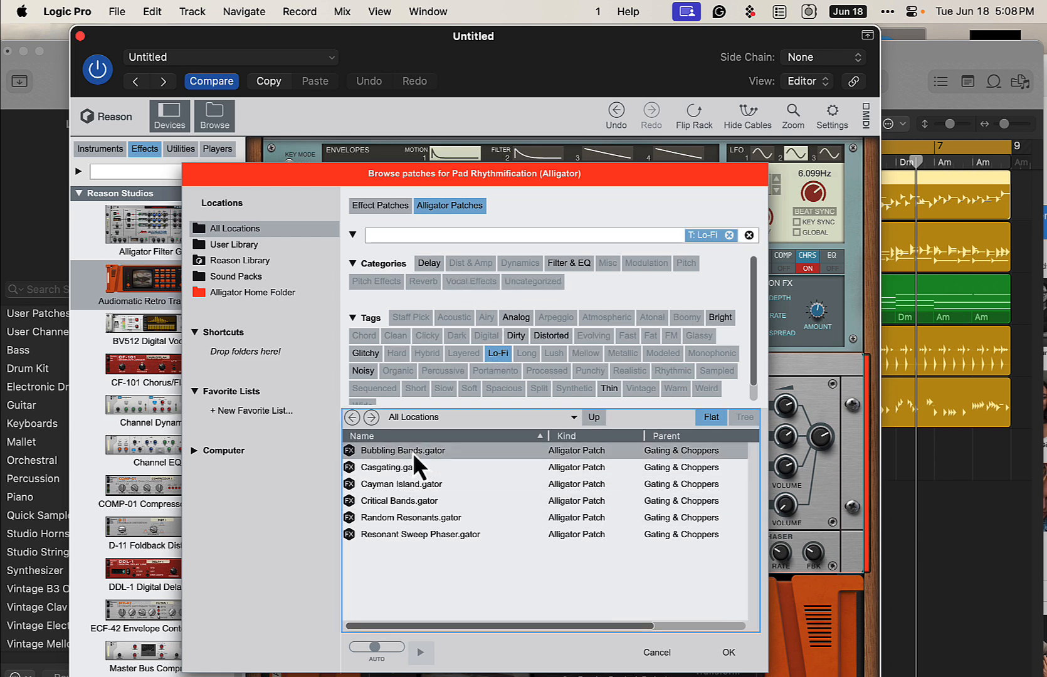
scroll(540, 478, down, 4)
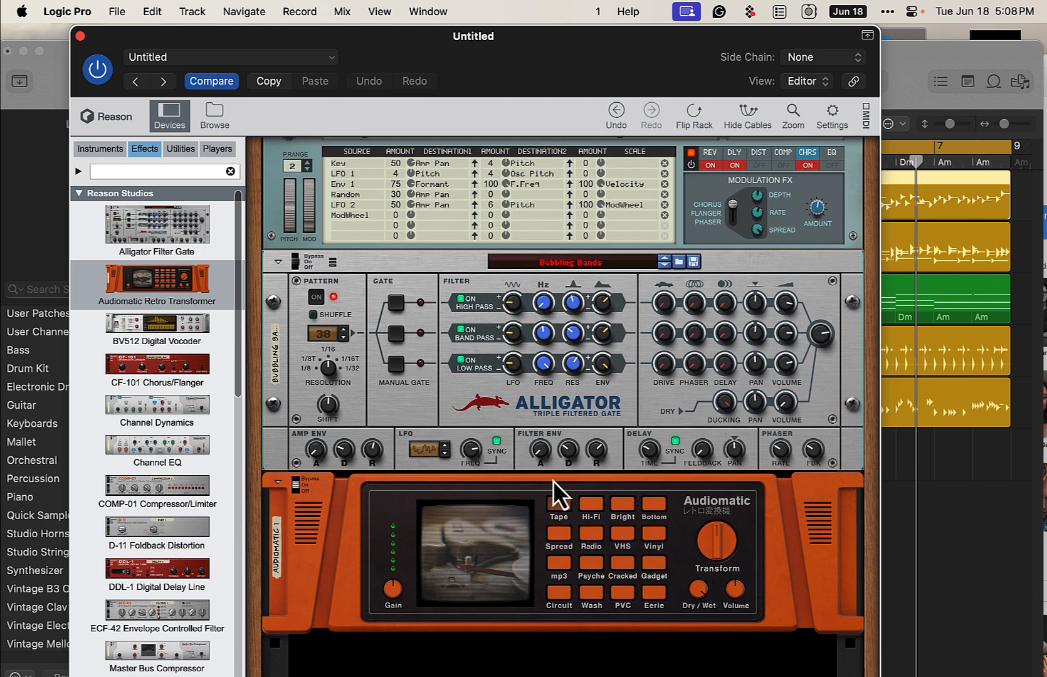
Step: Bypass Audiomatic and advance Alligator to the next patch, Casgating
click(293, 480)
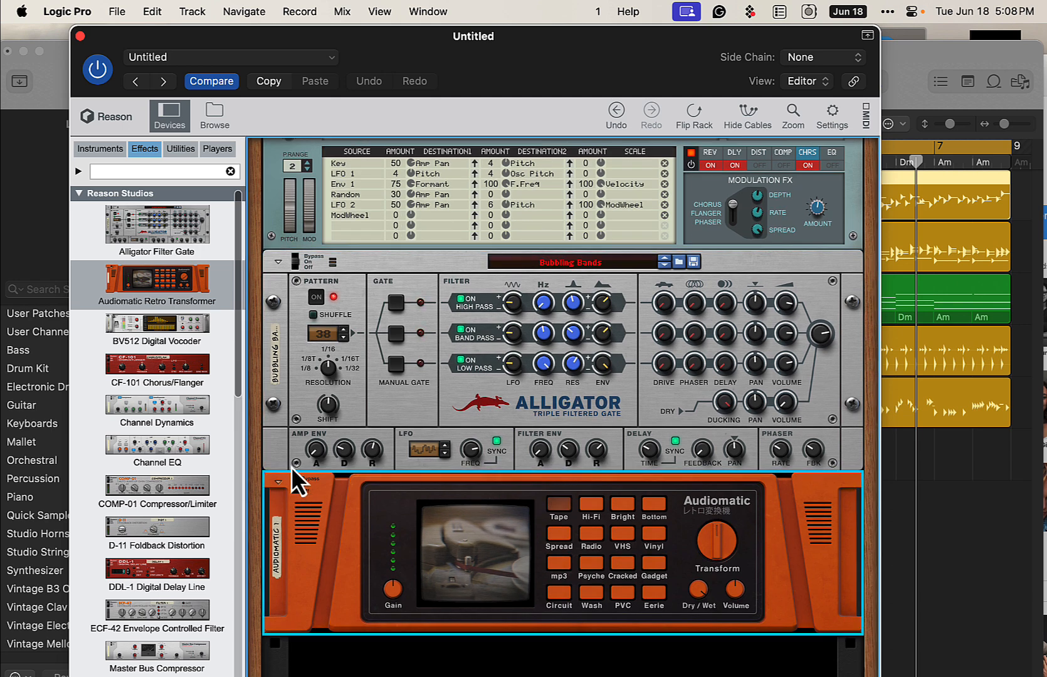
click(666, 266)
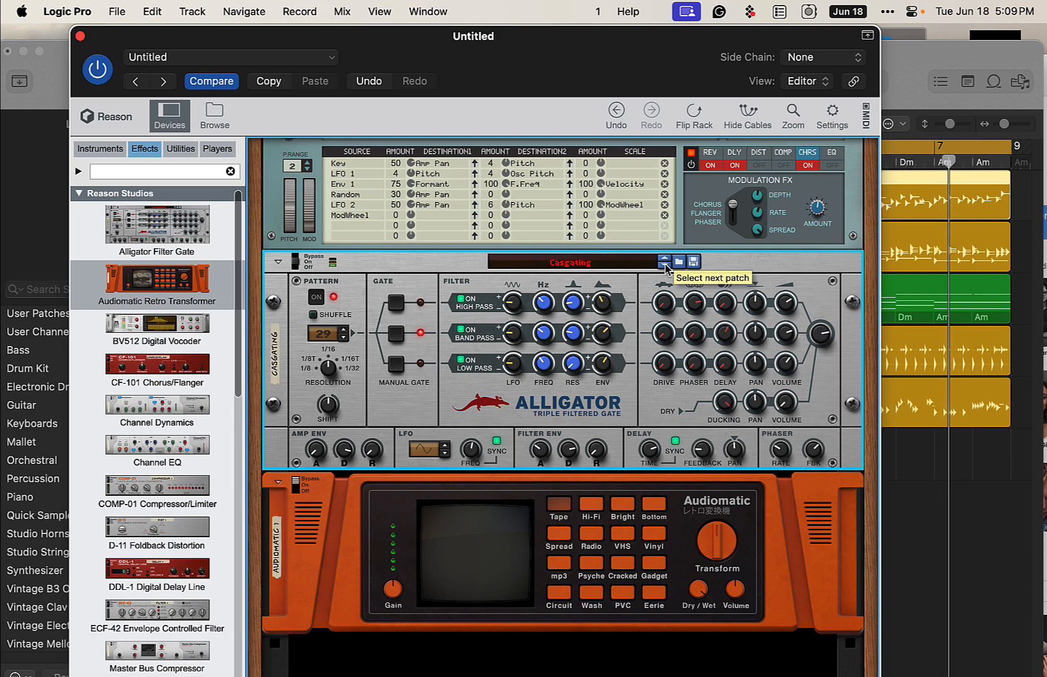
Step: Solo the Arpeggiated track and audition its rack, switching Alligator between bypass and on and re-enabling Audiomatic
key(super+w)
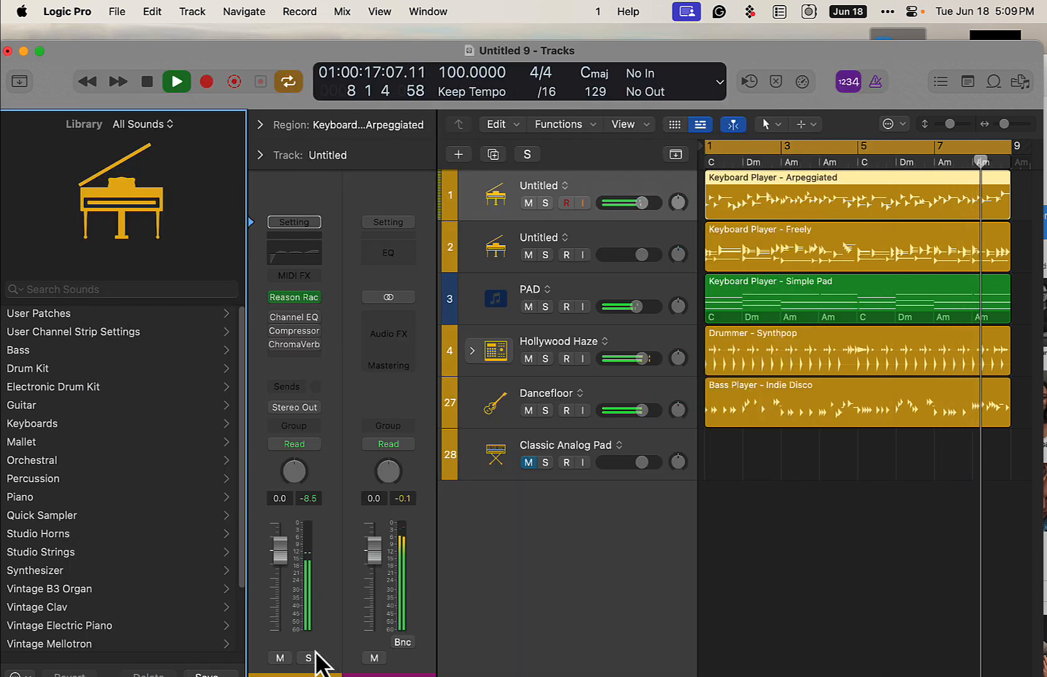
click(295, 301)
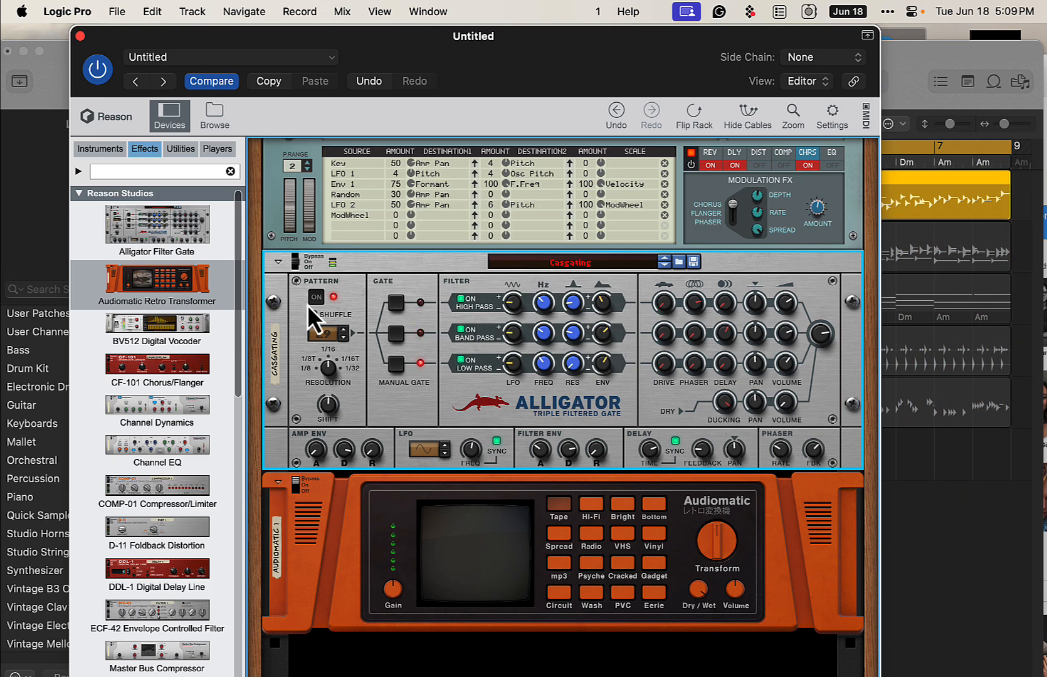
click(295, 257)
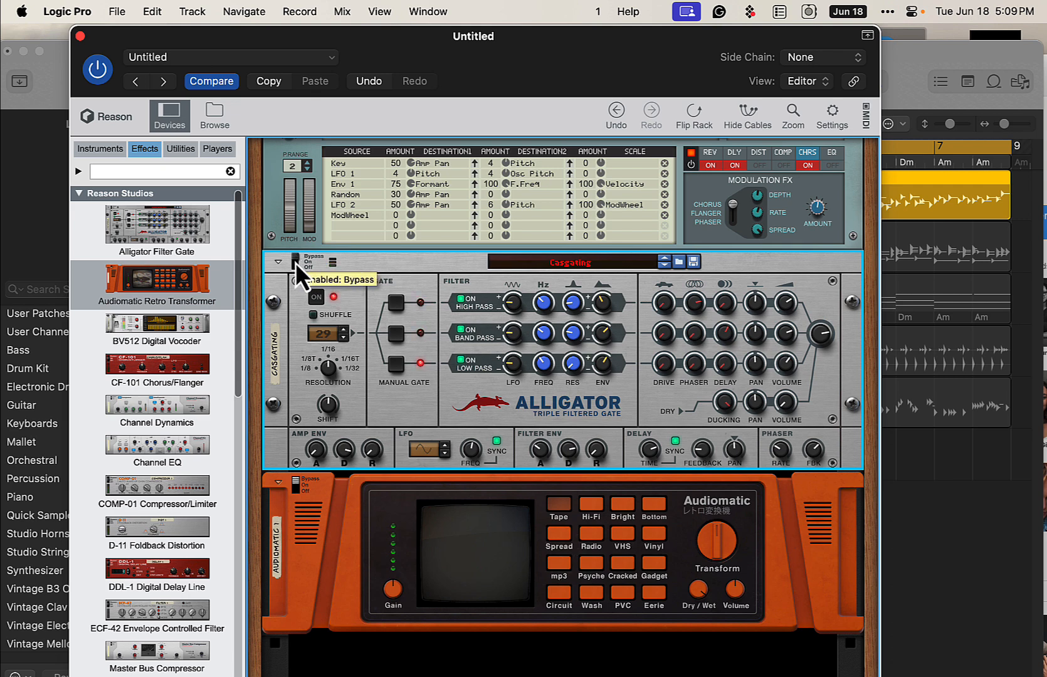
click(295, 263)
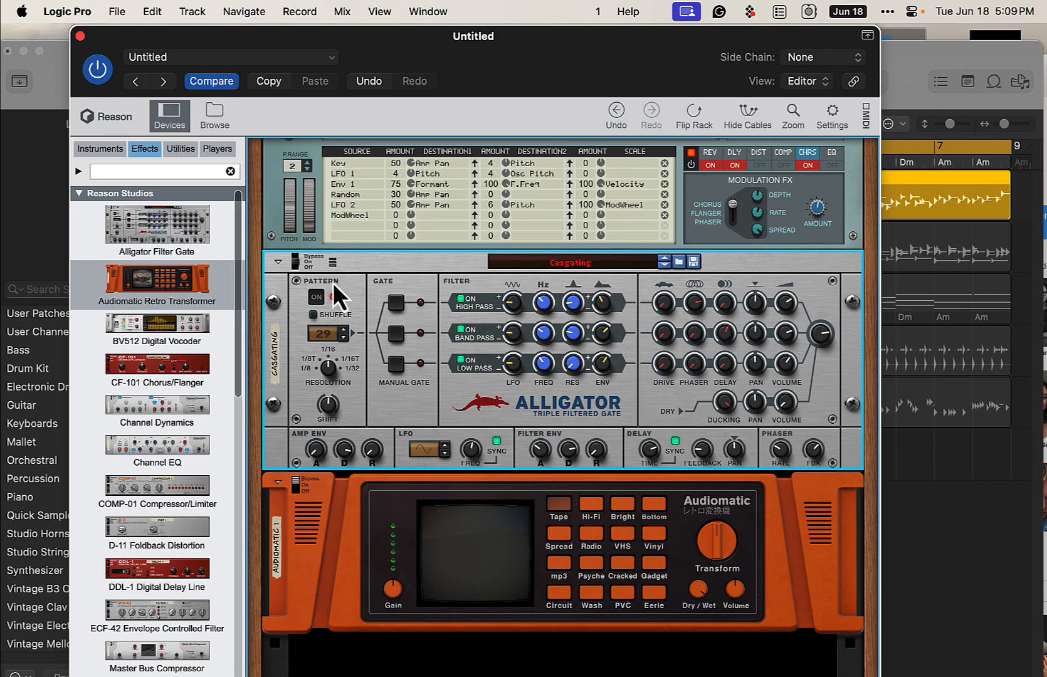
click(299, 487)
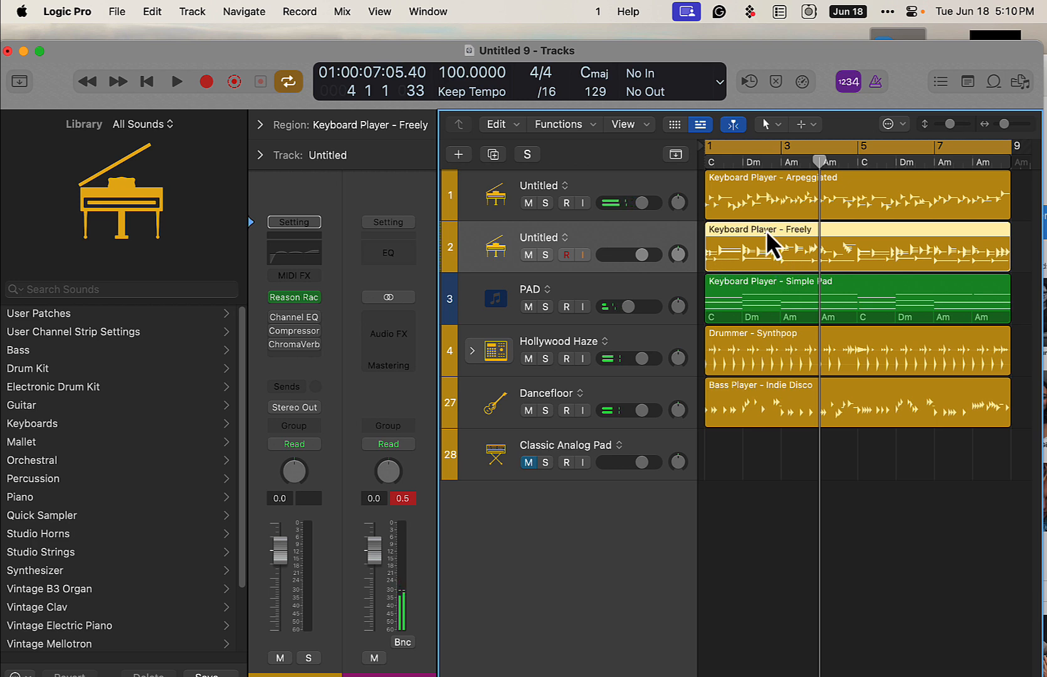
Step: Open the Freely track's Reason Rack and search its instrument patches for "keys", then clear the search
click(300, 300)
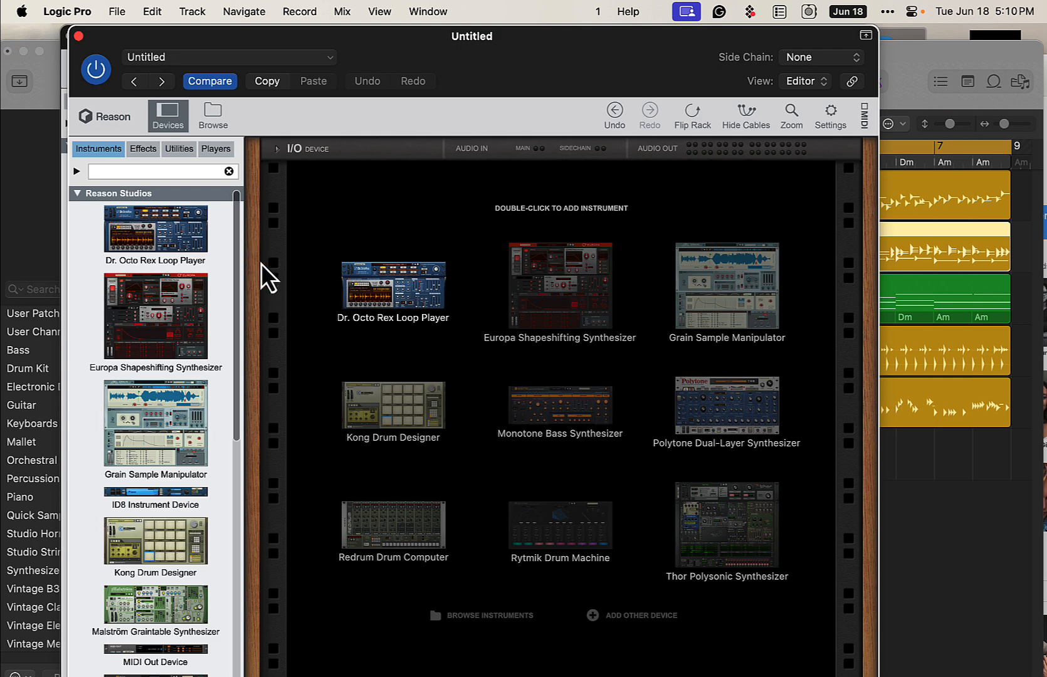
click(211, 112)
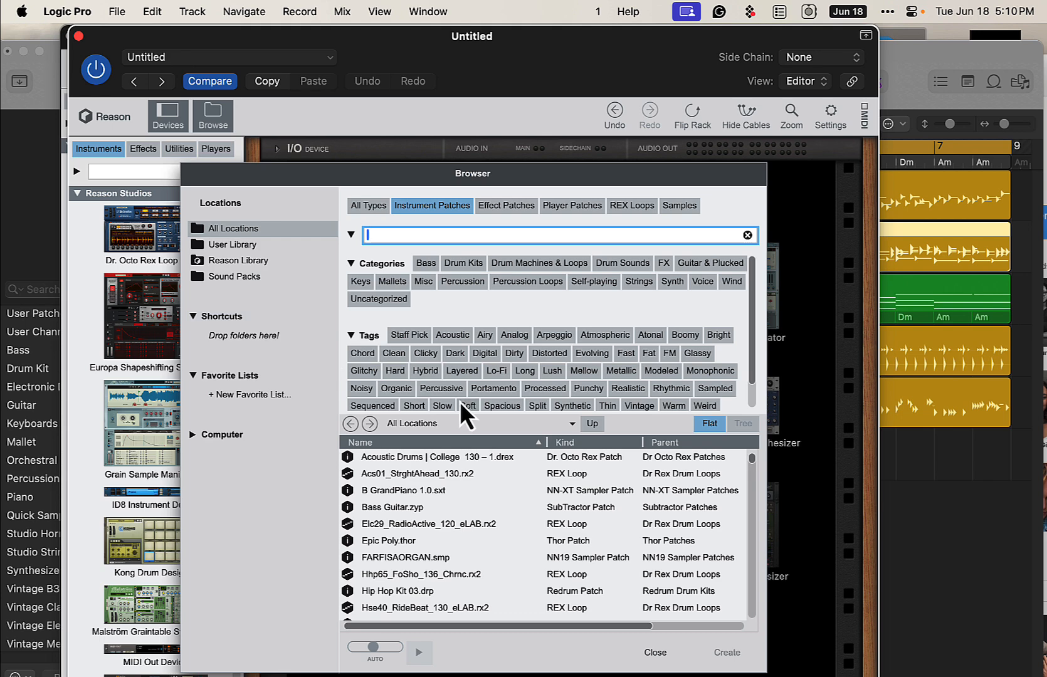
text(keys)
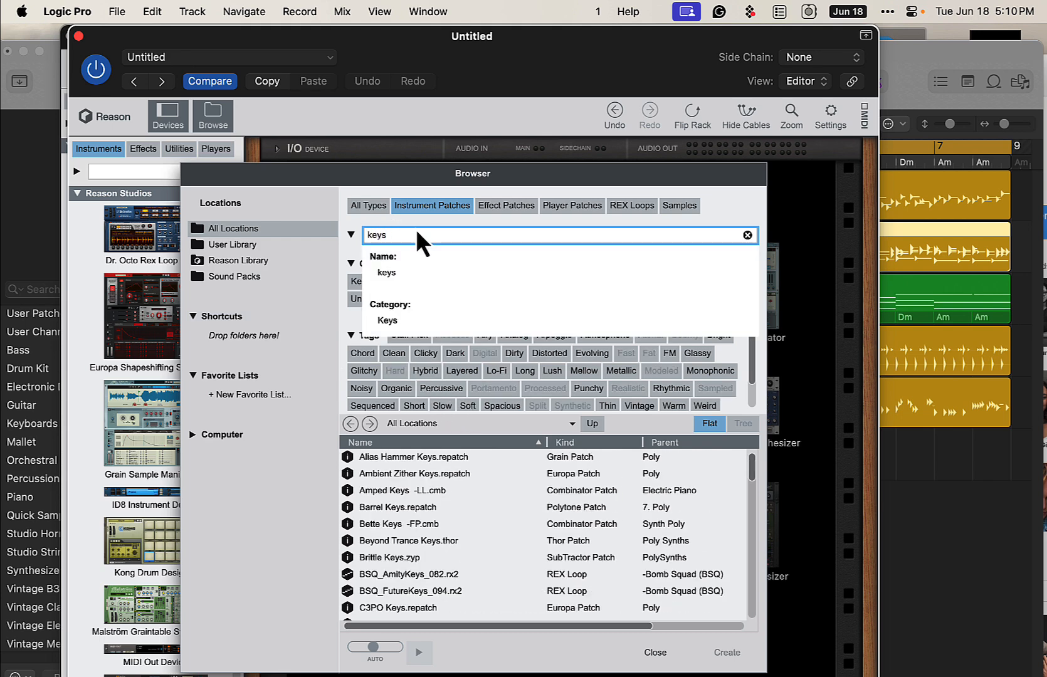
key(BackSpace)
key(BackSpace)
key(BackSpace)
key(BackSpace)
Step: Search the instrument patches for "guitar" and create the NN-XT sampler patch Ac Clean Steel.sxt on the Freely track
text(guitar)
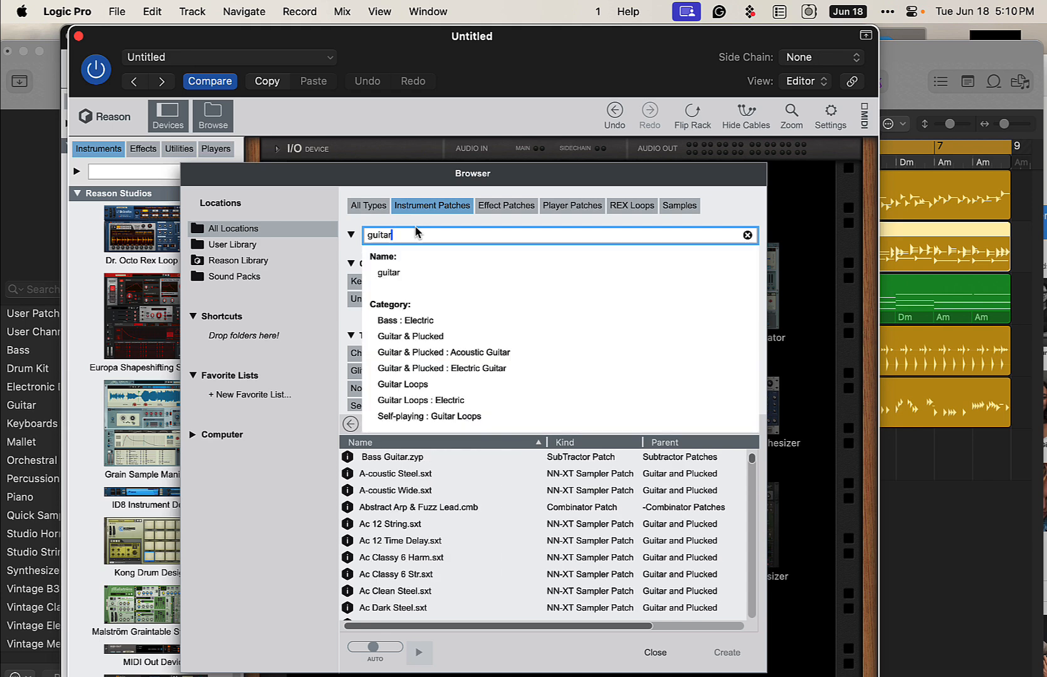
key(Down)
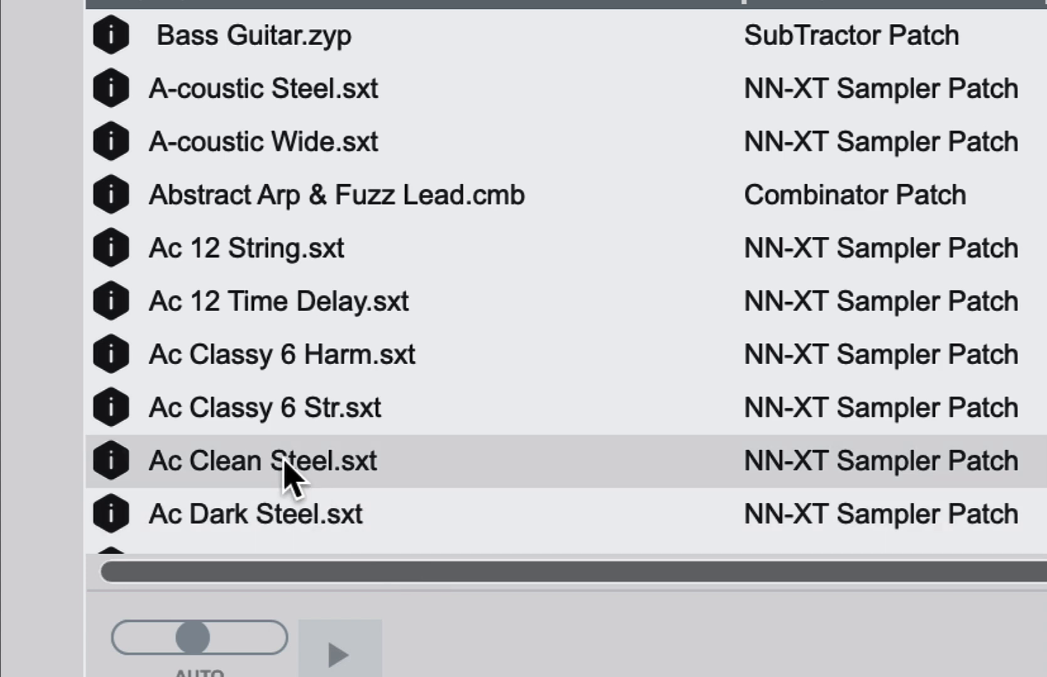
click(283, 462)
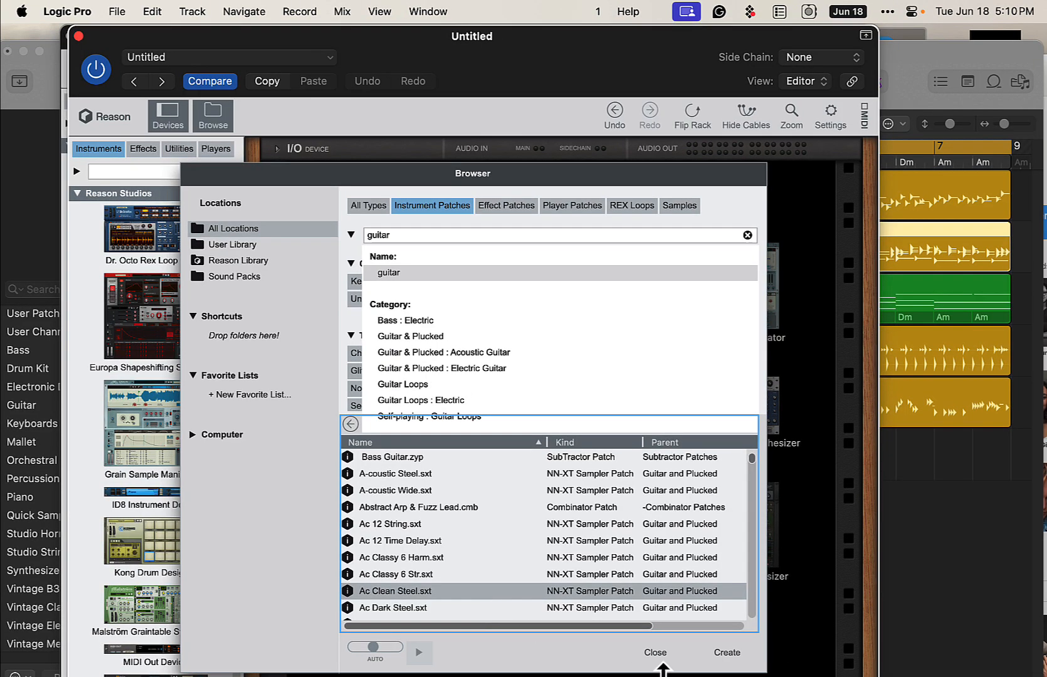
click(712, 659)
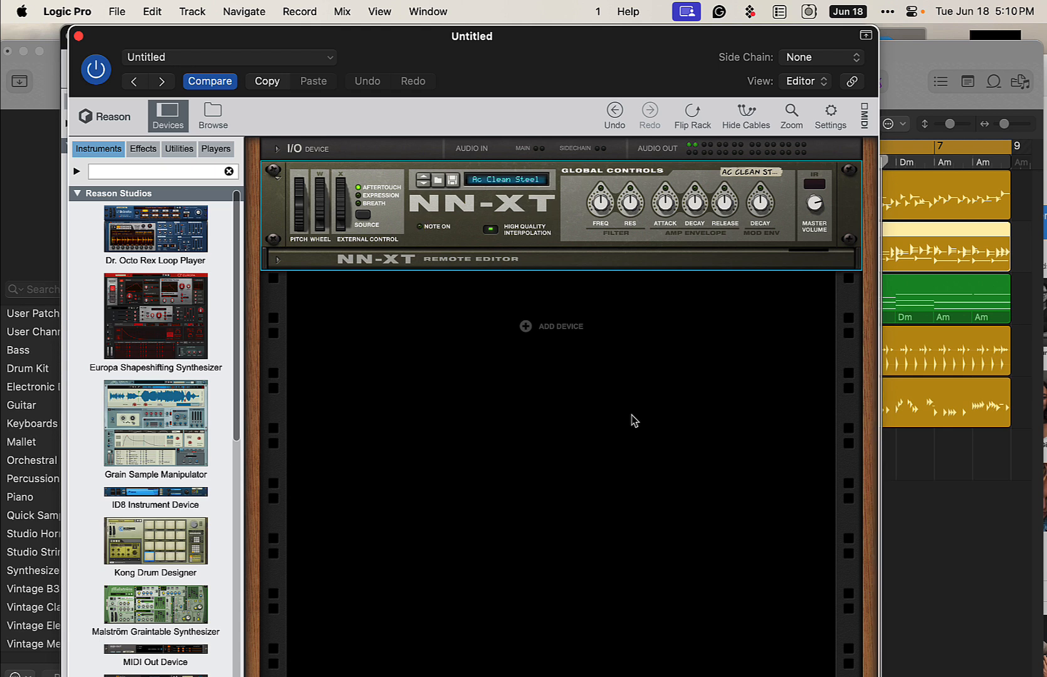
click(209, 122)
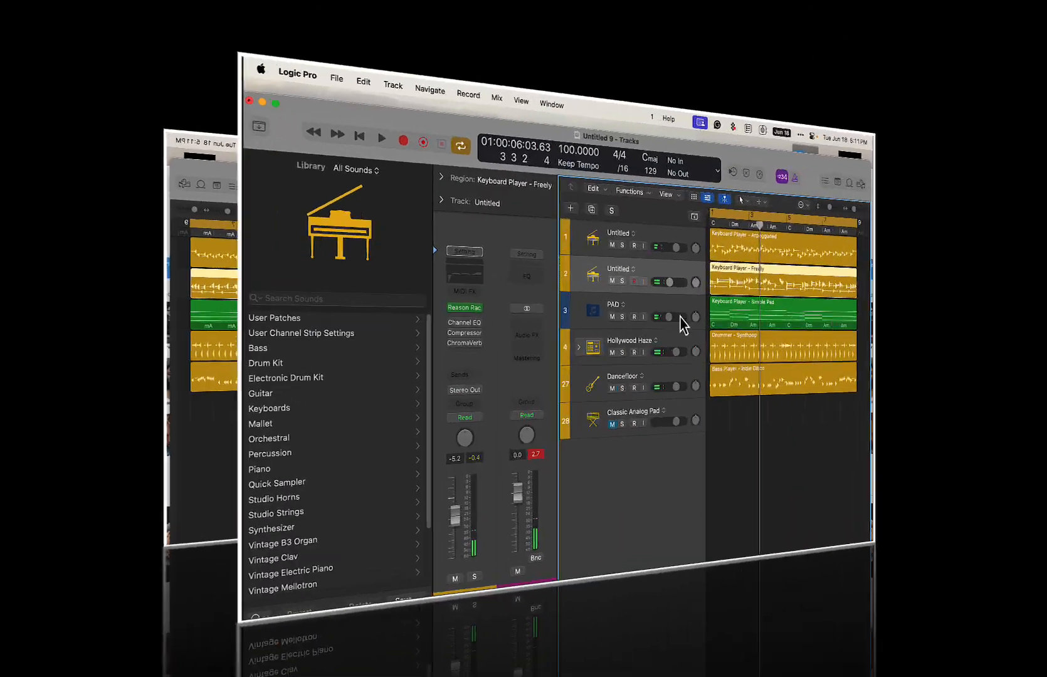
Step: Create one software instrument track with an empty channel strip below PAD and copy PAD's Simple Pad region onto it
click(682, 323)
click(570, 208)
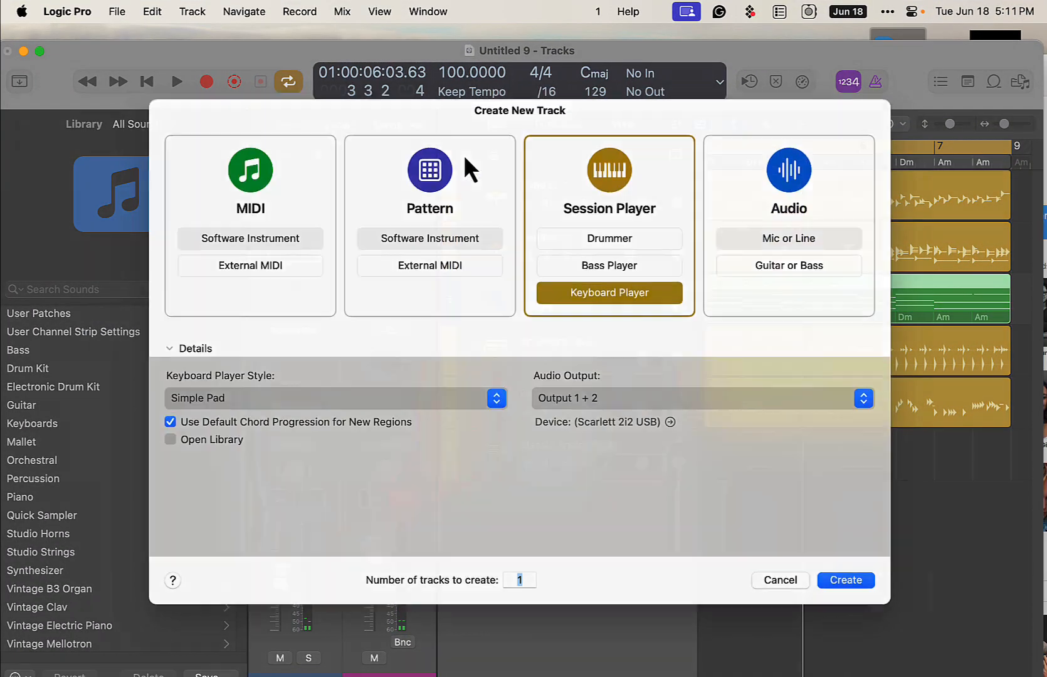
click(307, 249)
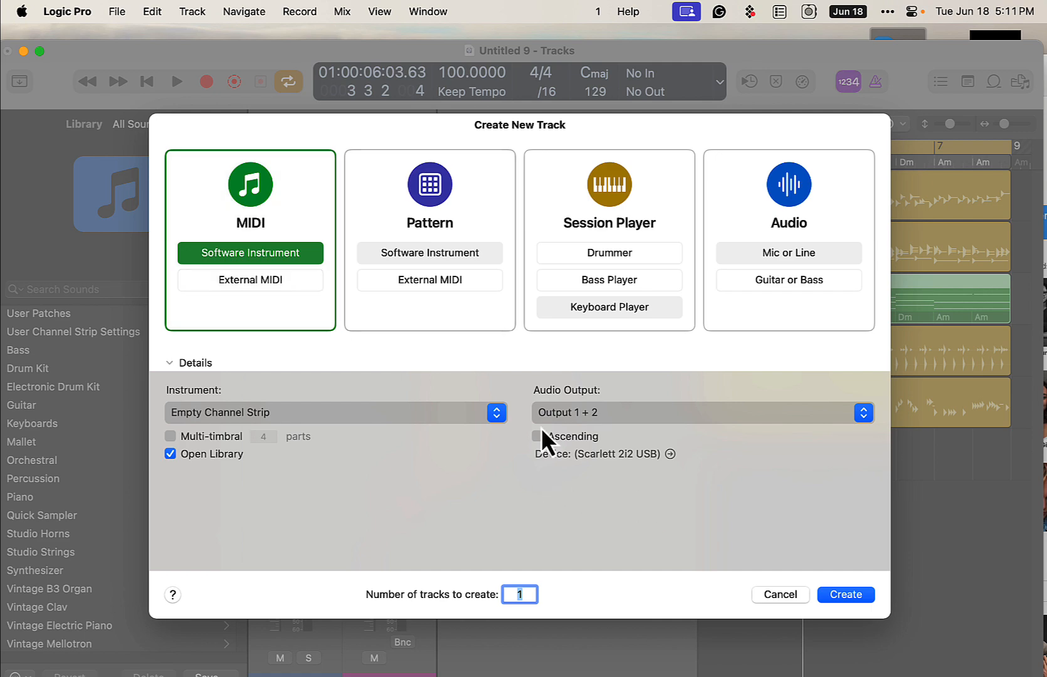
click(848, 596)
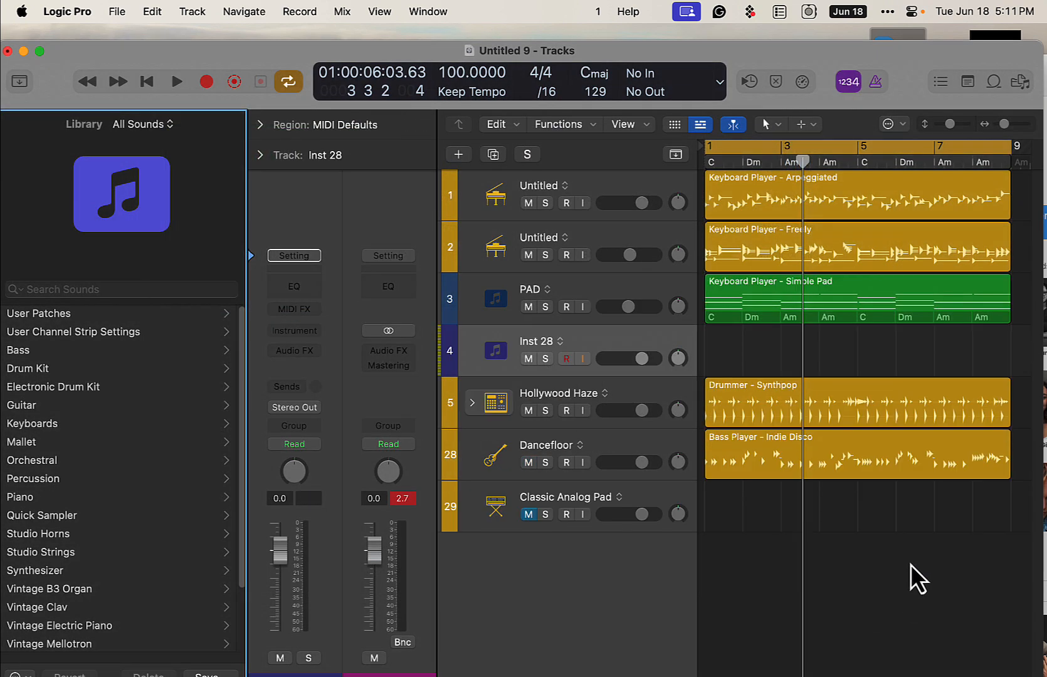
click(763, 309)
drag(763, 308, 766, 344)
Step: Insert the stereo Reason Rack Plugin on the Inst 28 track and browse its instrument patches in the Self-playing category
click(314, 328)
mouse_move(381, 388)
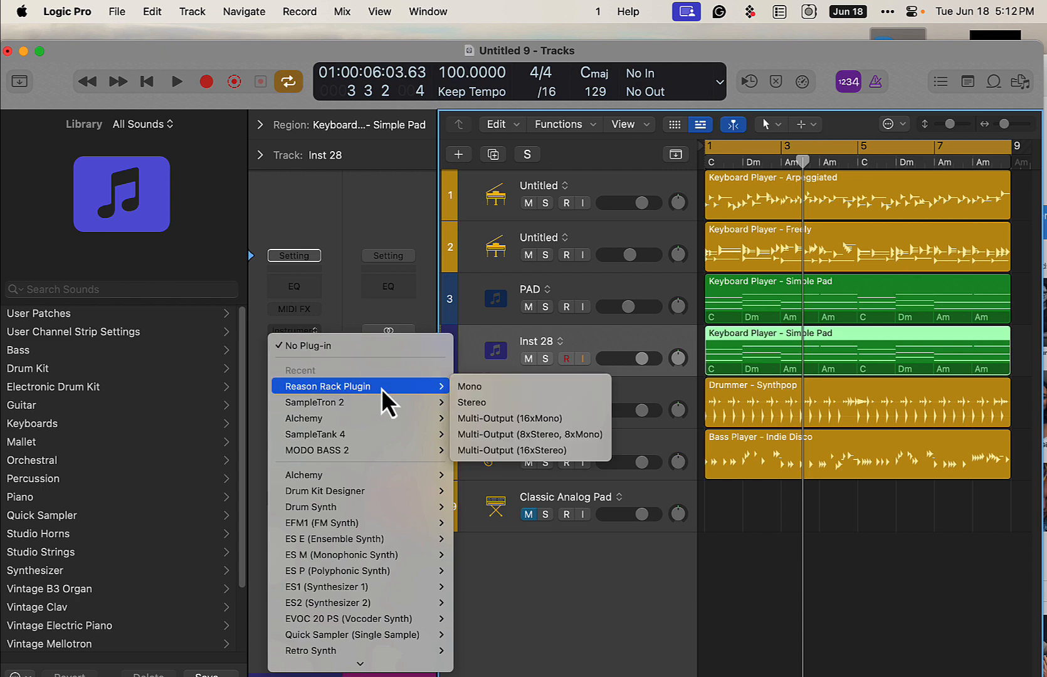
click(477, 403)
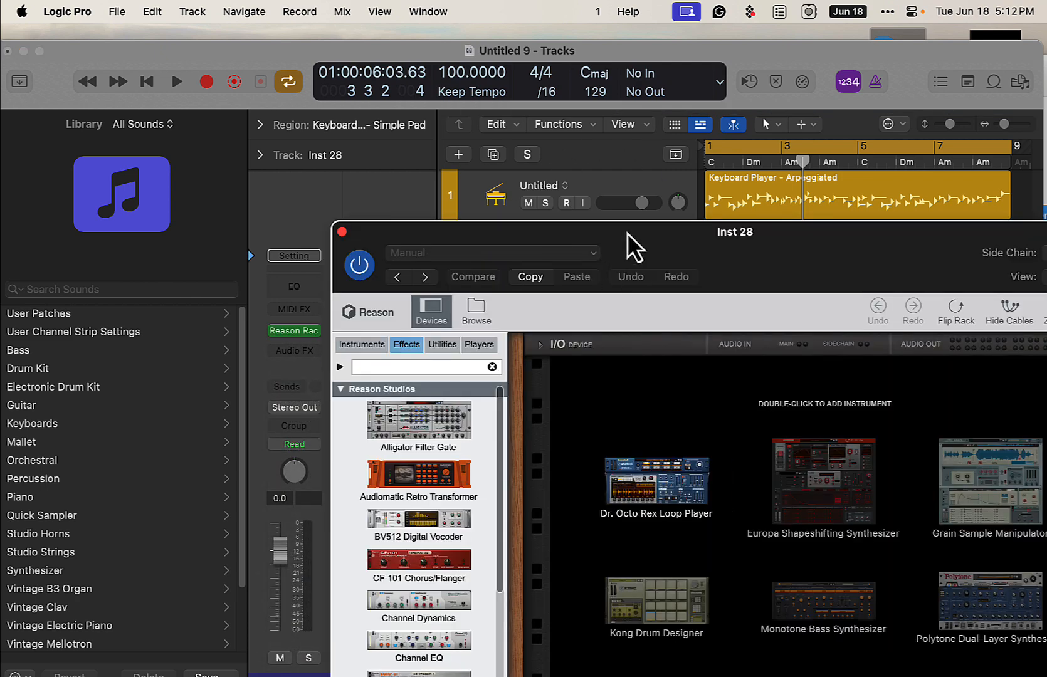
drag(627, 233, 392, 2)
click(244, 114)
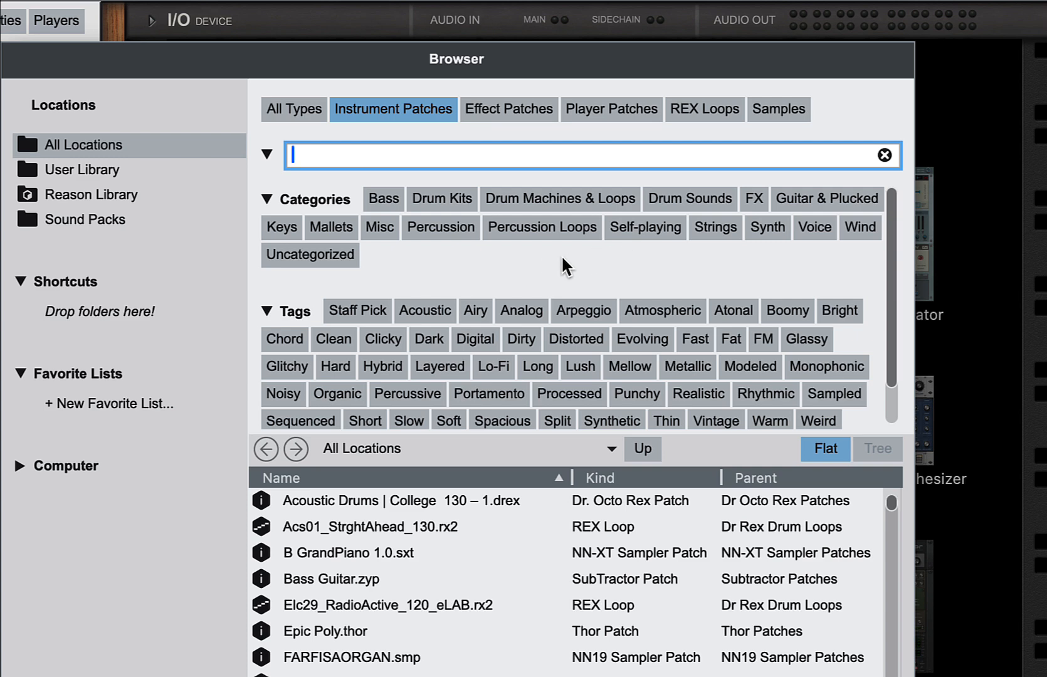
click(667, 230)
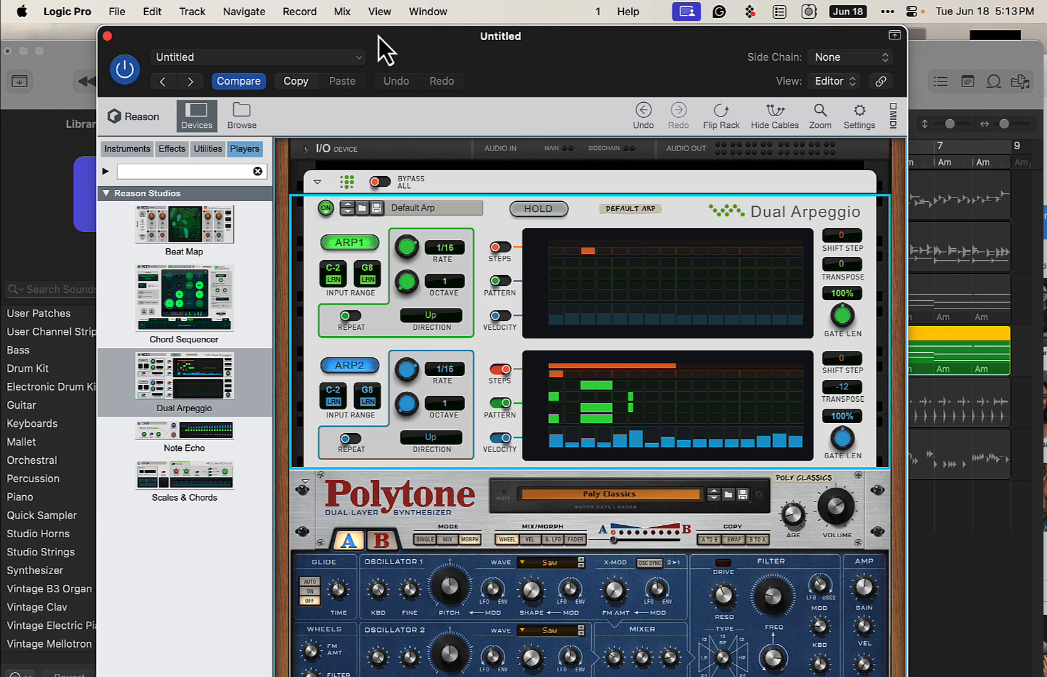
Step: In the copied Simple Pad track's rack, advance Polytone to the Polyspread (wheel) patch beneath Dual Arpeggio
drag(378, 36, 536, 487)
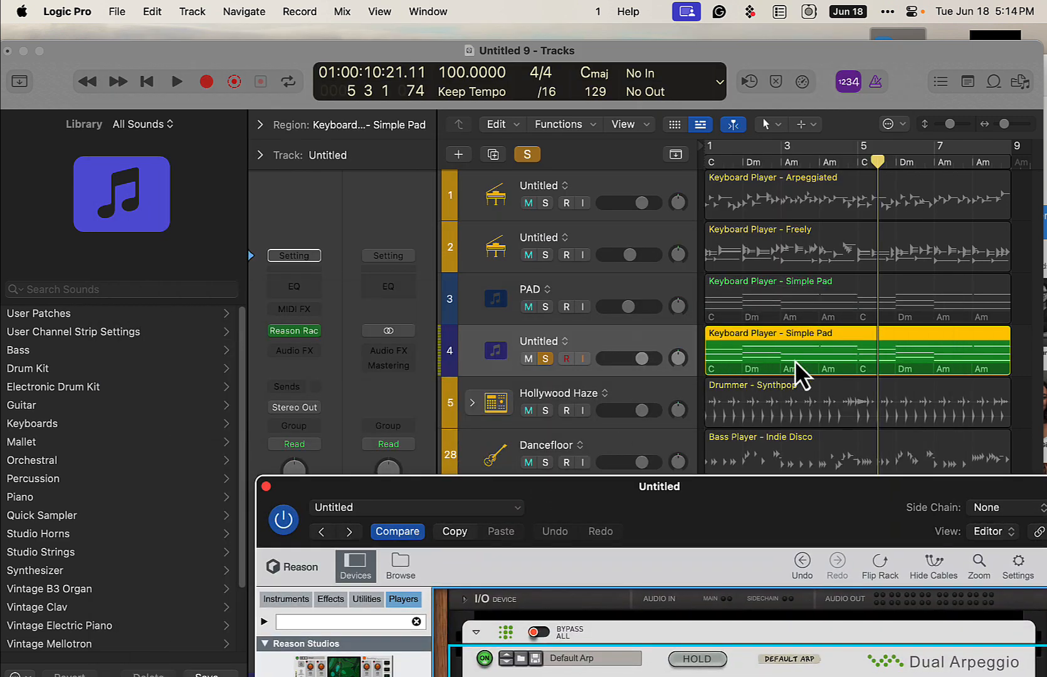
click(294, 332)
click(295, 332)
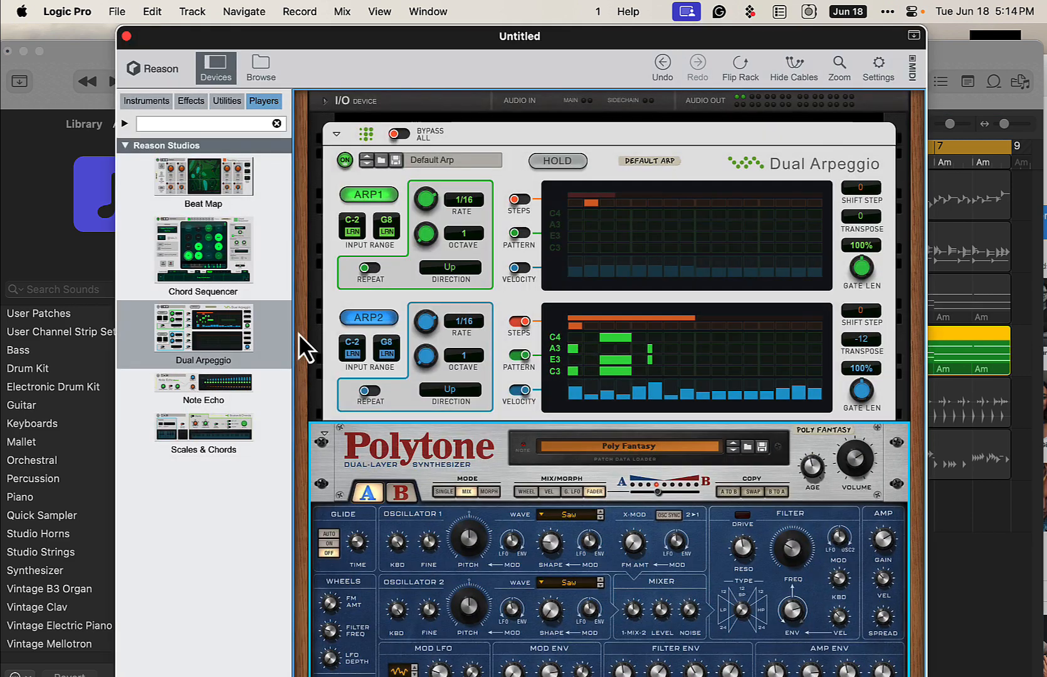
click(732, 450)
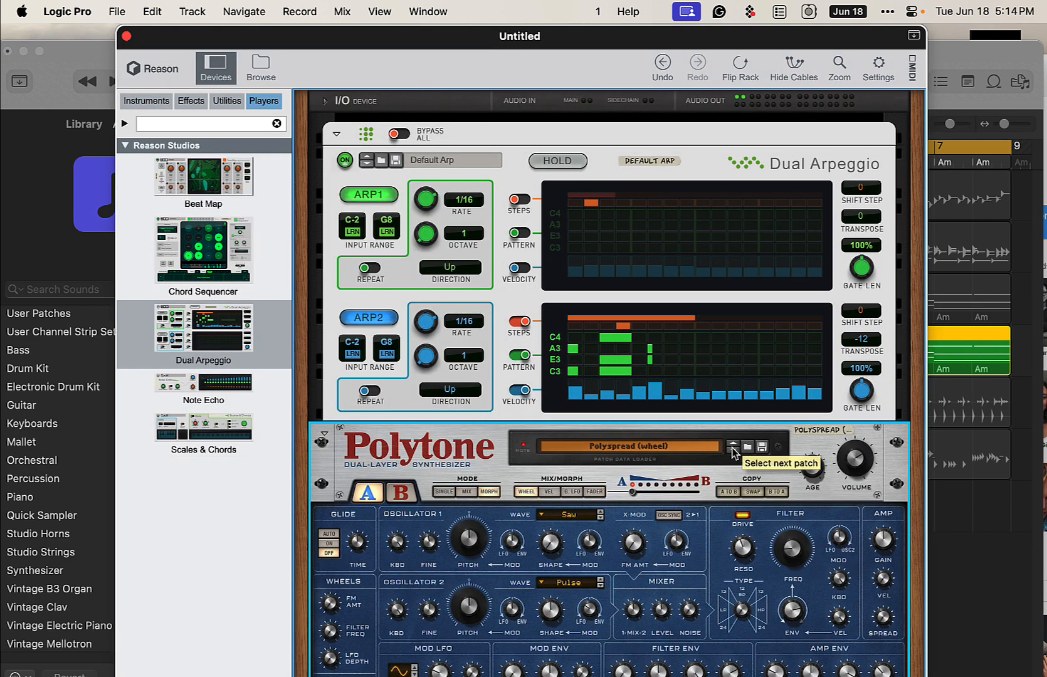
Step: Close the rack, unsolo the copied Simple Pad track and lower its volume to -0.7 dB
key(super+w)
click(313, 661)
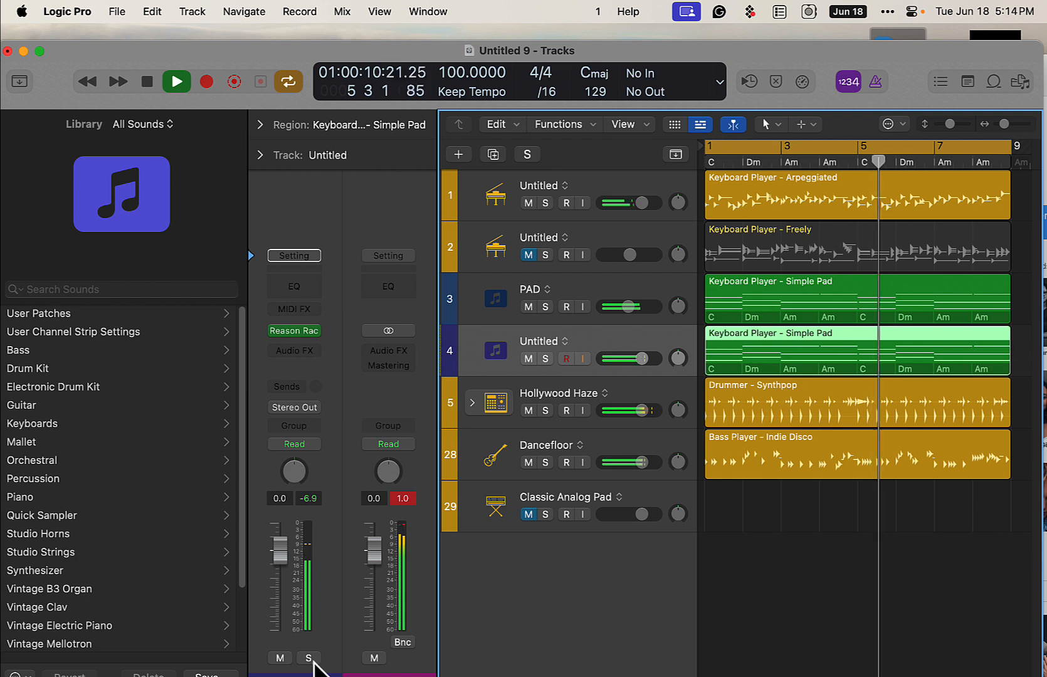
drag(283, 555, 284, 557)
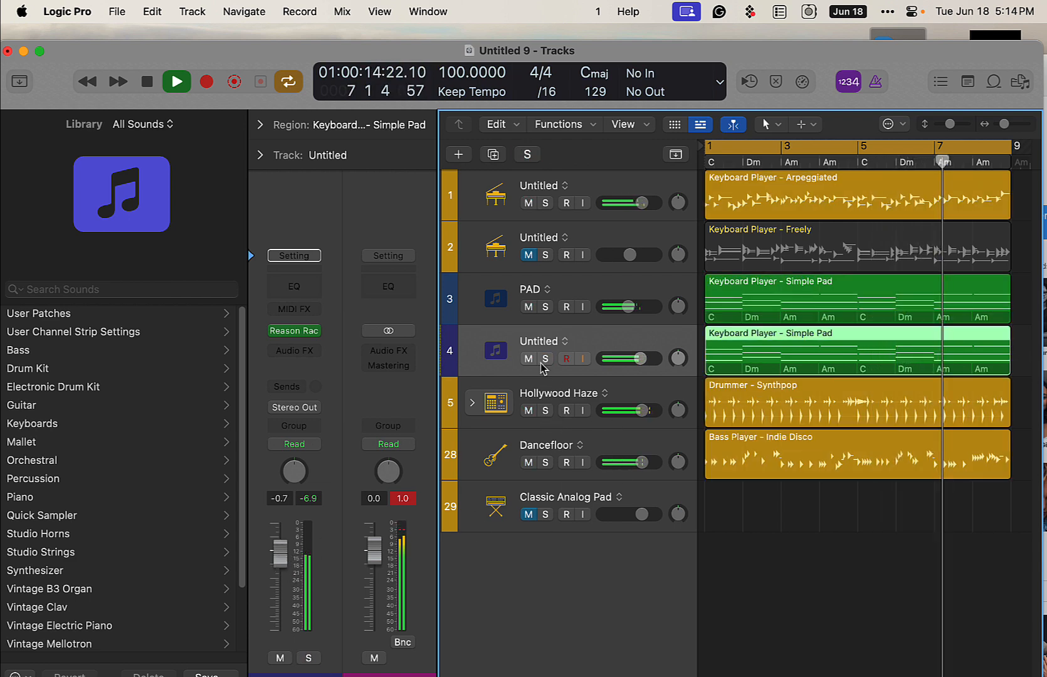
Step: Compare the mix with the PAD track muted and unmuted during playback
click(530, 307)
click(530, 308)
click(530, 308)
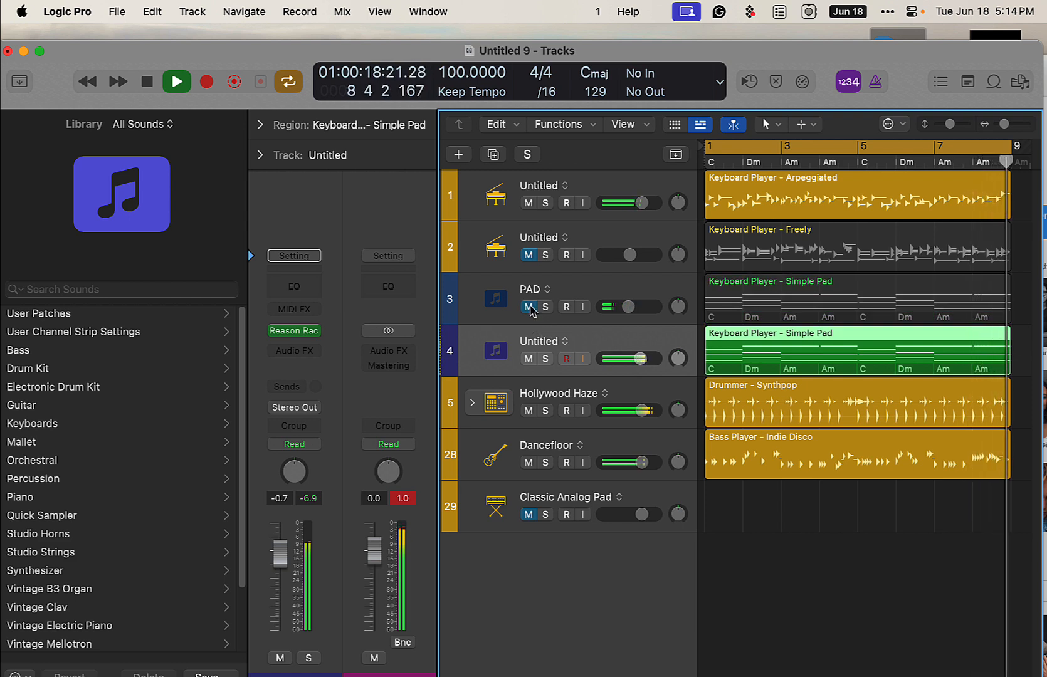
click(529, 308)
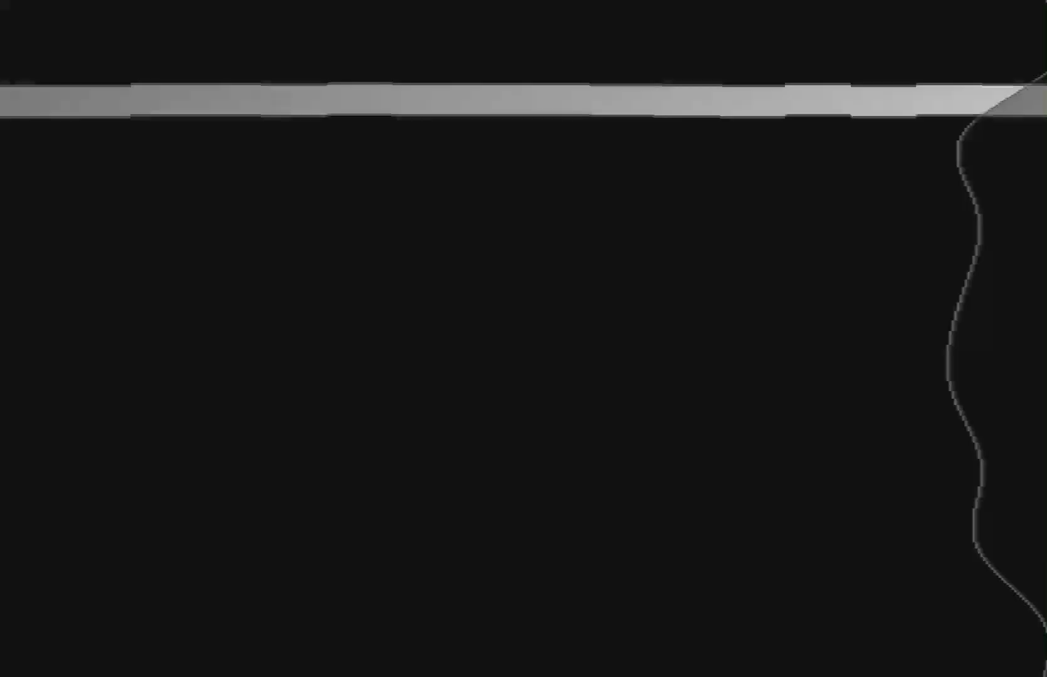